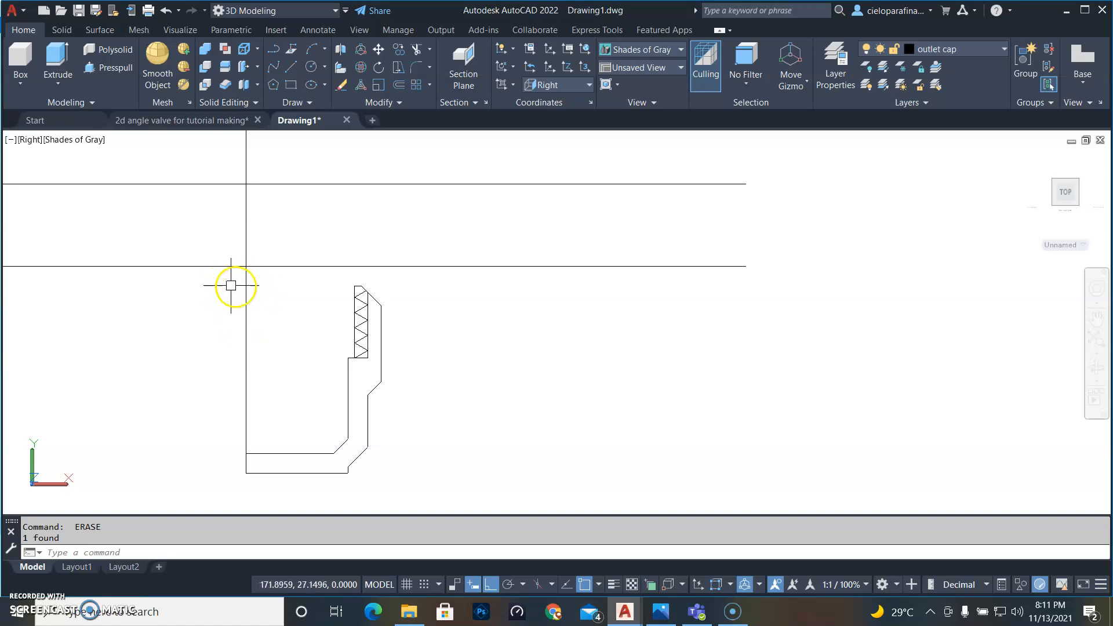
Copy the whole cap profile twice horizontally to the right from its lower-left corner, spacing the copies about 46 units apart
left_click(205, 274)
left_click(419, 497)
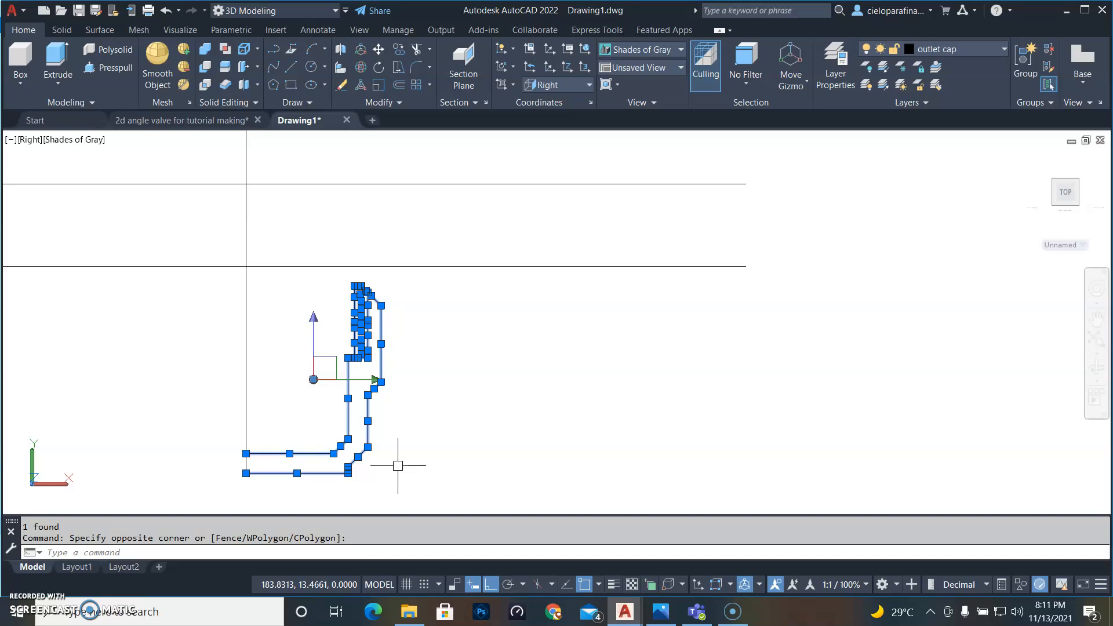
key("Return")
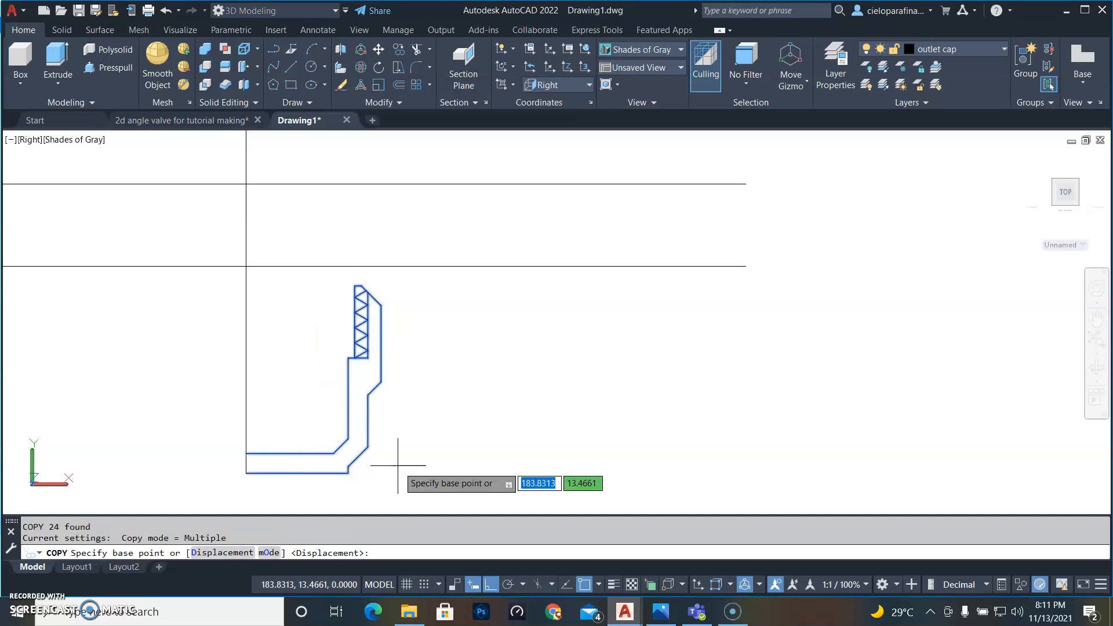
left_click(246, 473)
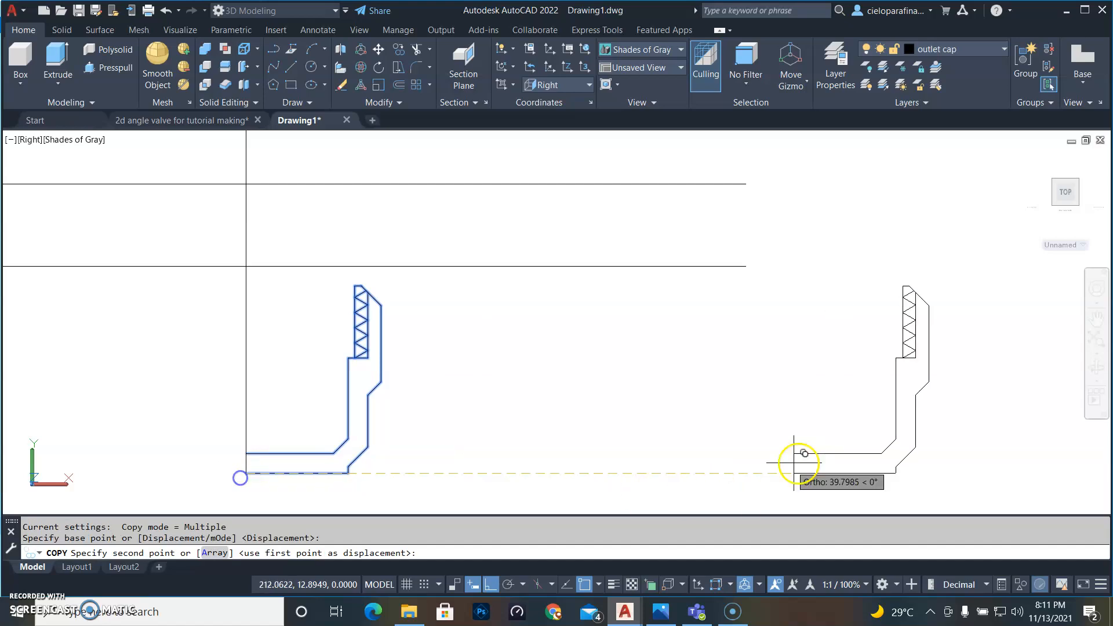
scroll(802, 458, "down", 3)
middle_click_drag(802, 457, 554, 444)
left_click(568, 443)
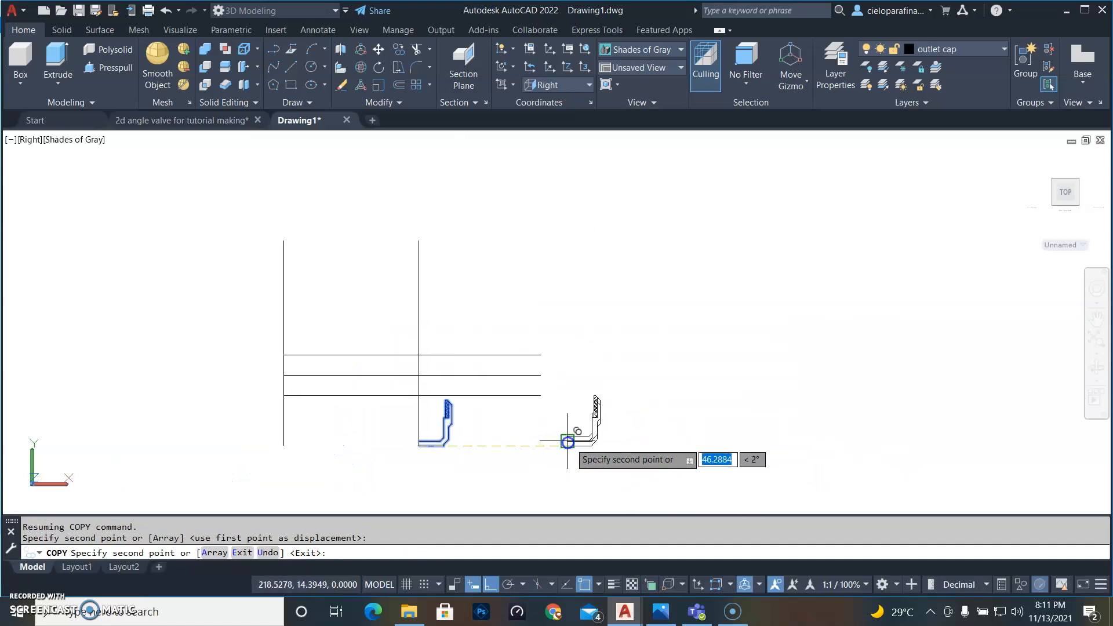
left_click(715, 445)
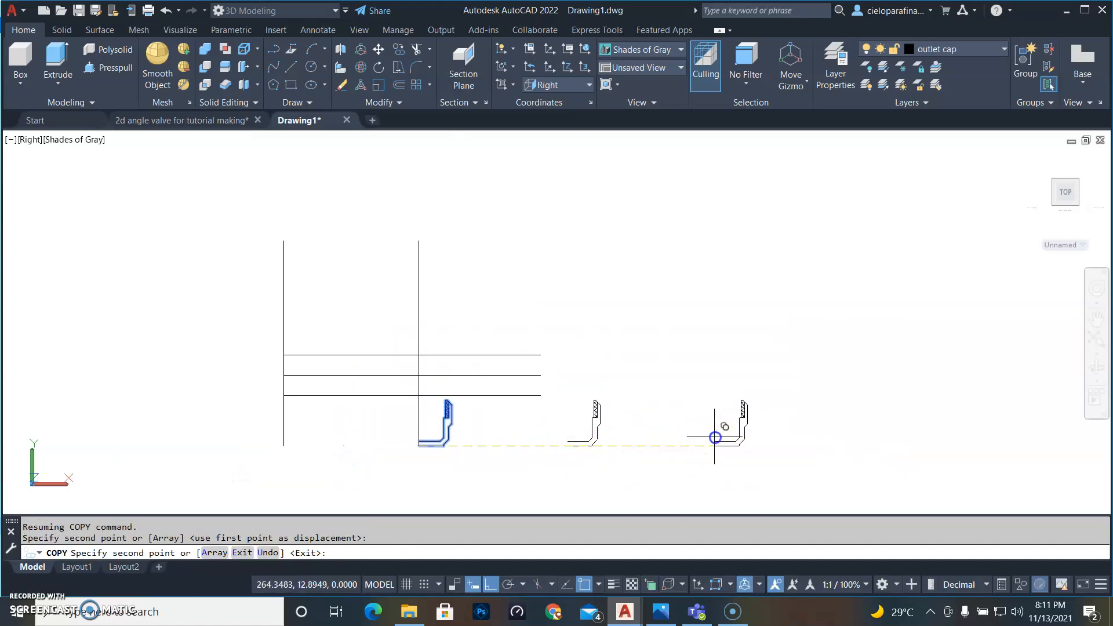
key("Escape")
Draw a vertical line closing the open left end of the middle profile copy's base
scroll(588, 457, "up", 3)
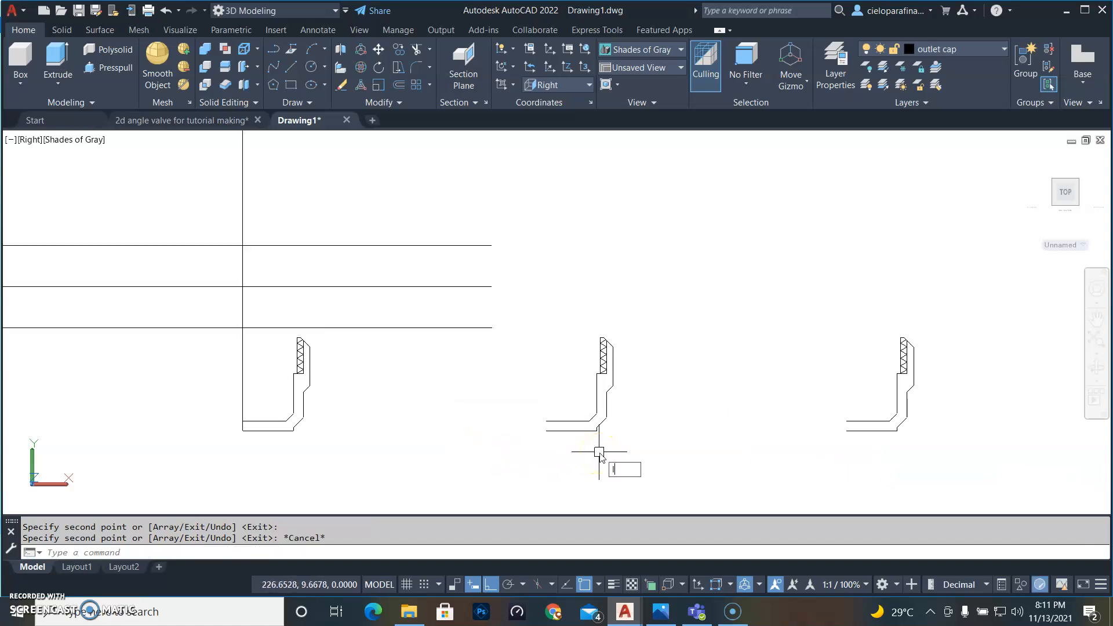
key("Return")
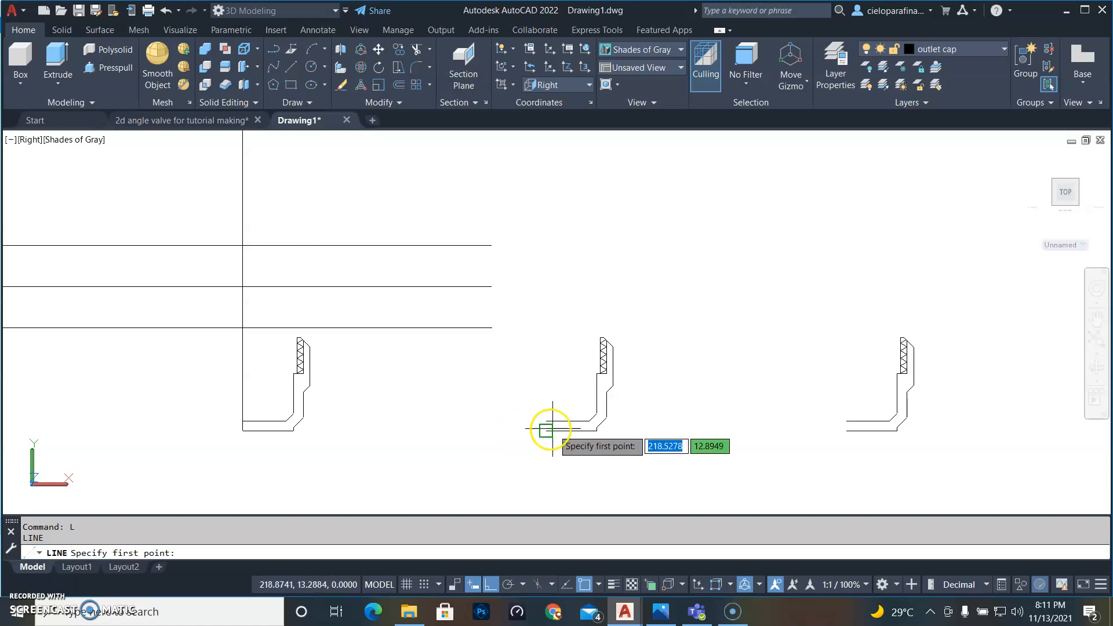
left_click(546, 430)
left_click(546, 420)
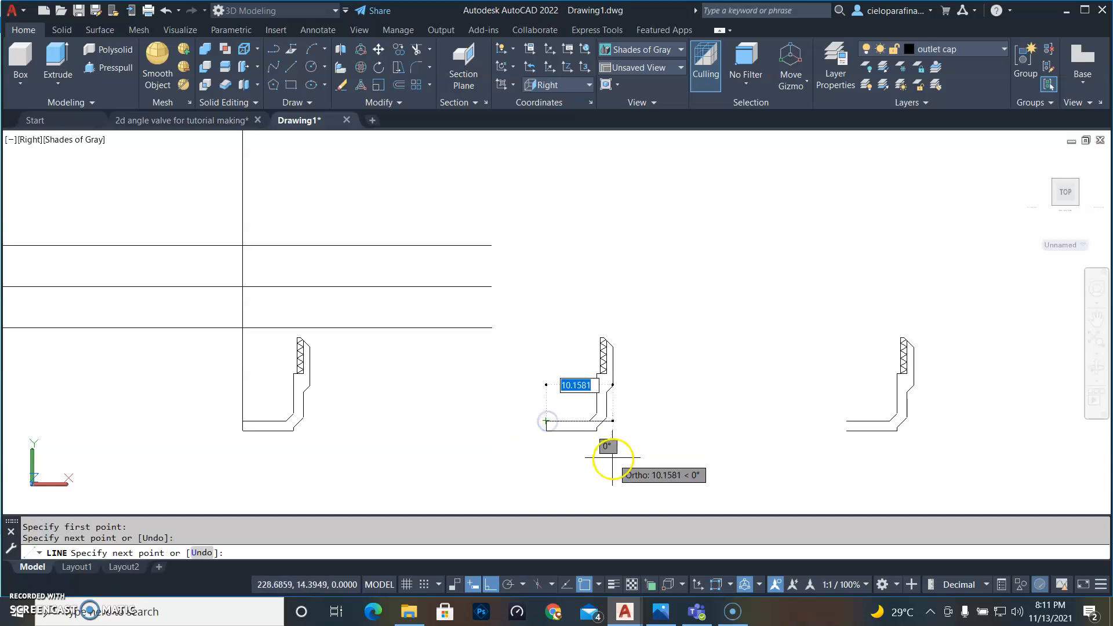
key("Return")
Close the open left end of the rightmost profile copy's base with a vertical line
scroll(557, 407, "up", 3)
middle_click_drag(550, 497, 428, 386)
scroll(427, 385, "down", 4)
key("Return")
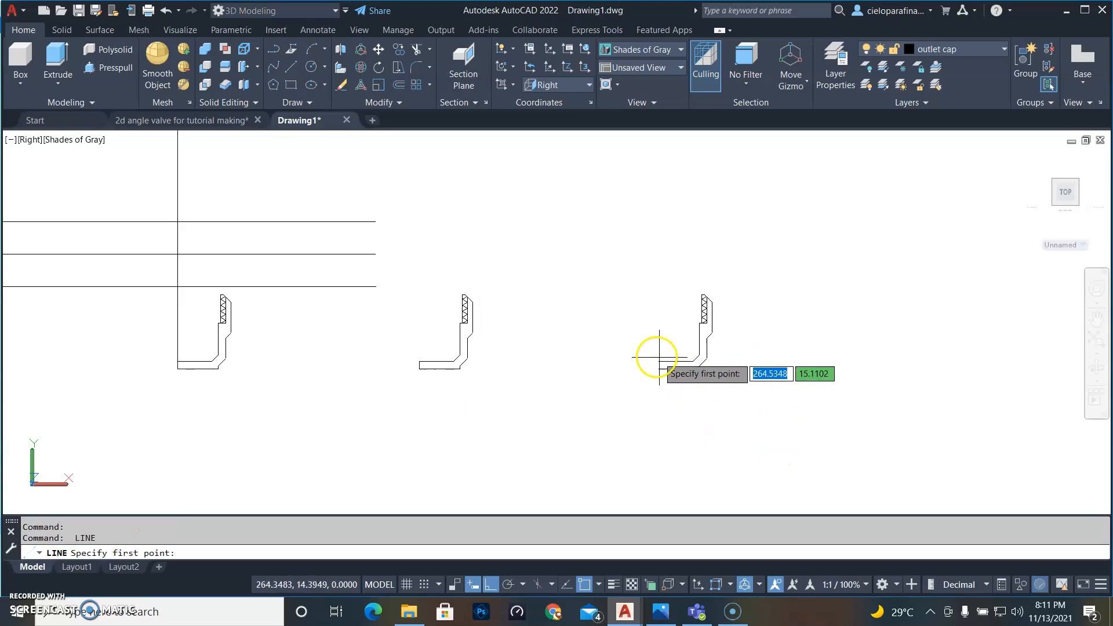
scroll(658, 369, "up", 2)
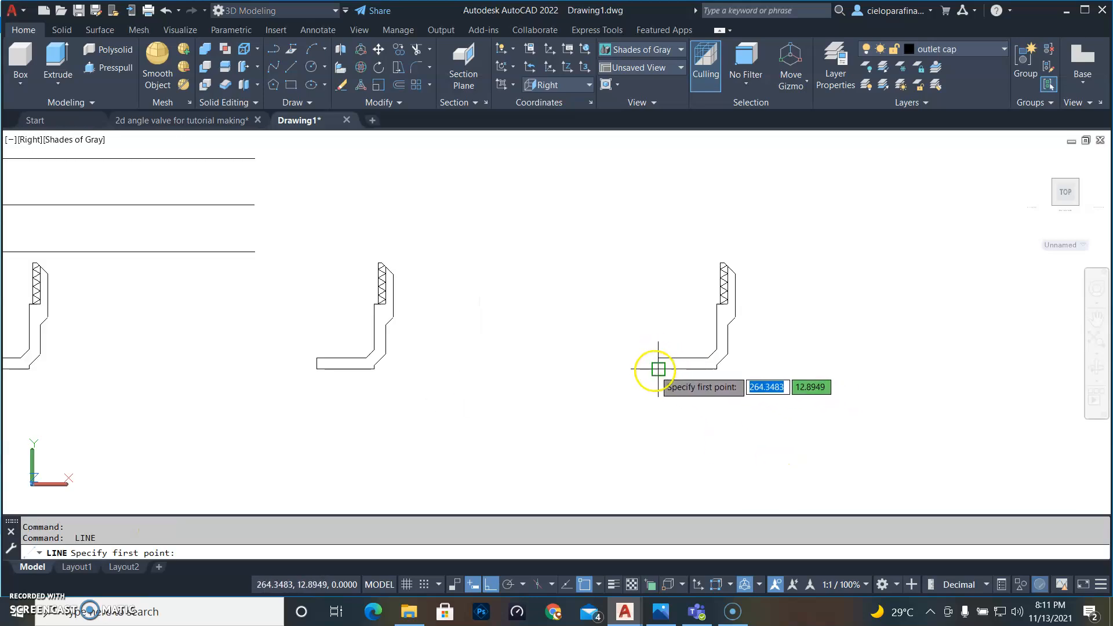
left_click(657, 362)
left_click(654, 353)
key("Return")
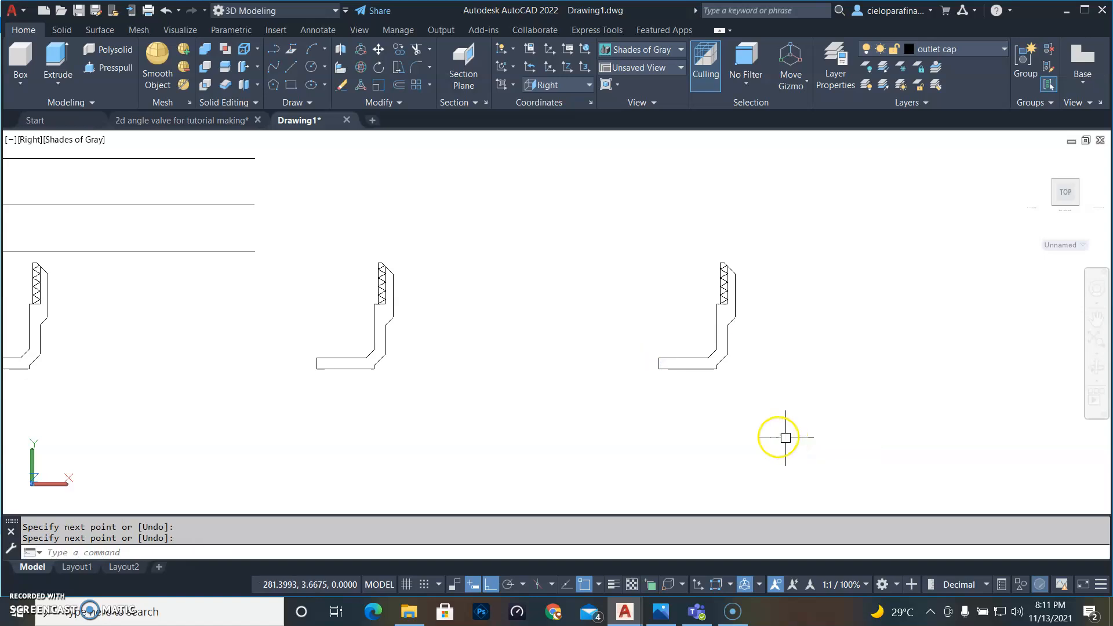
Erase the zigzag thread lines, their vertical root line and the ledge beneath them from the middle profile copy
middle_click_drag(358, 280, 523, 343)
scroll(528, 346, "up", 6)
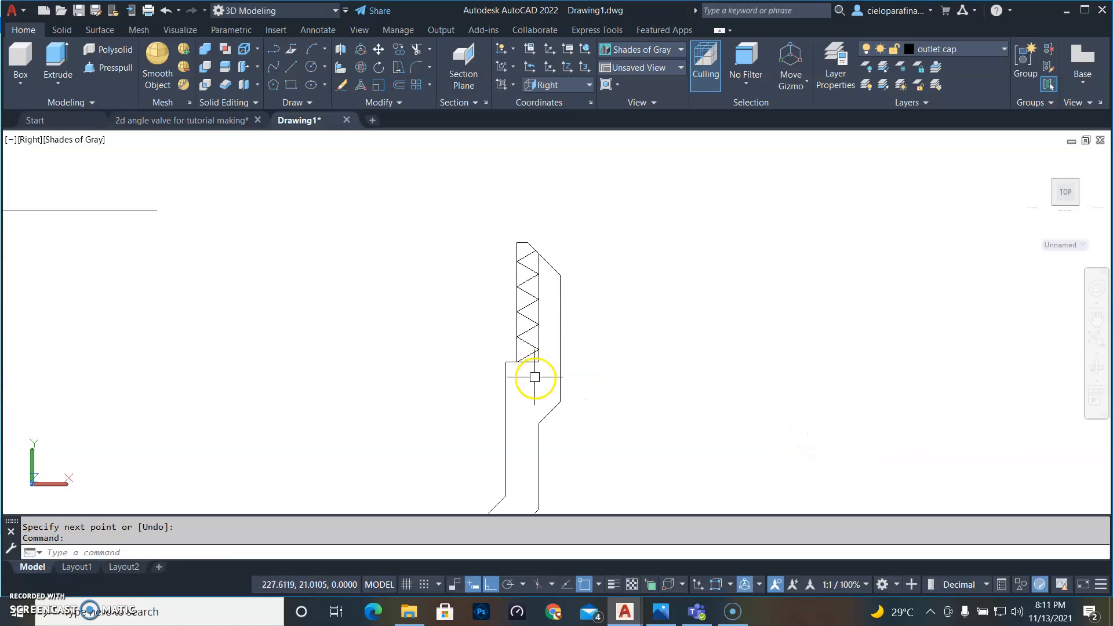
left_click(543, 376)
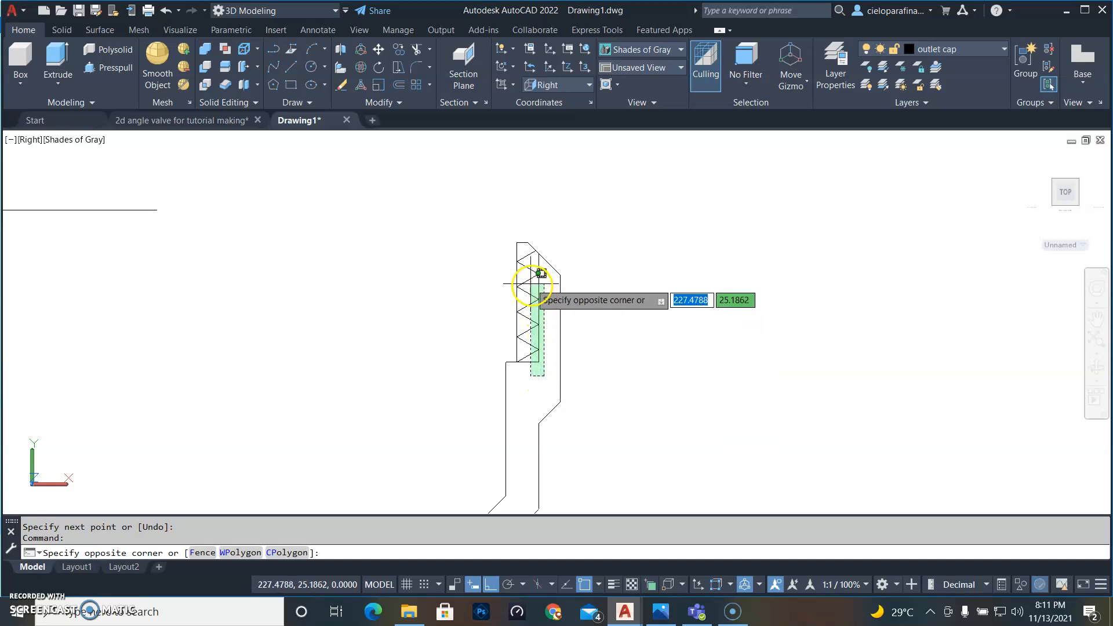
left_click(535, 257)
scroll(527, 267, "up", 4)
left_click(528, 255)
left_click(520, 238)
scroll(631, 331, "down", 5)
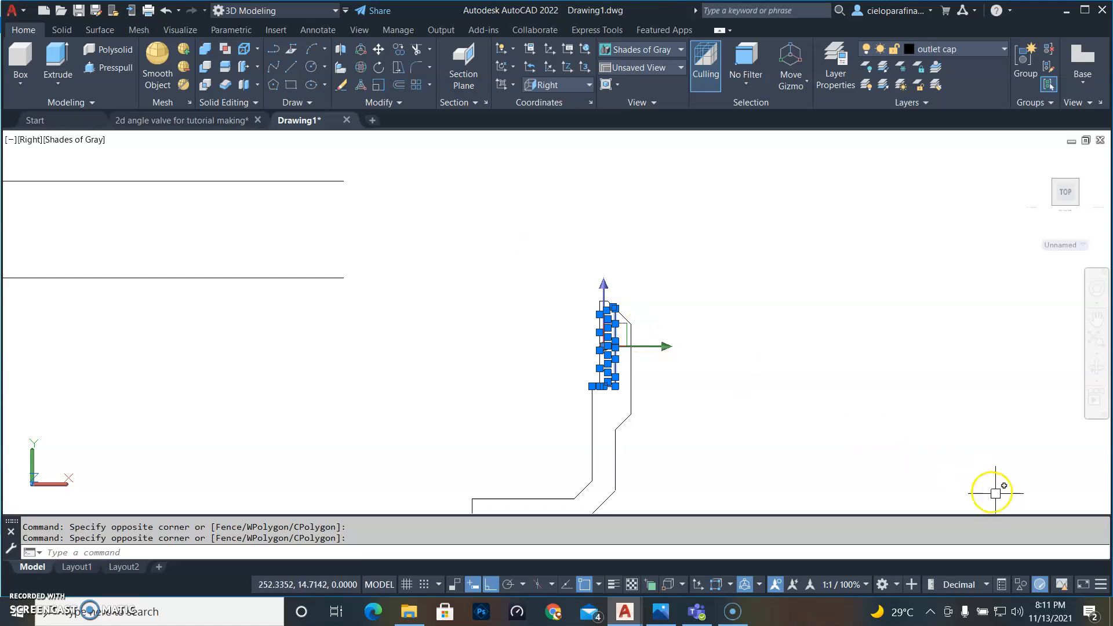
type("E")
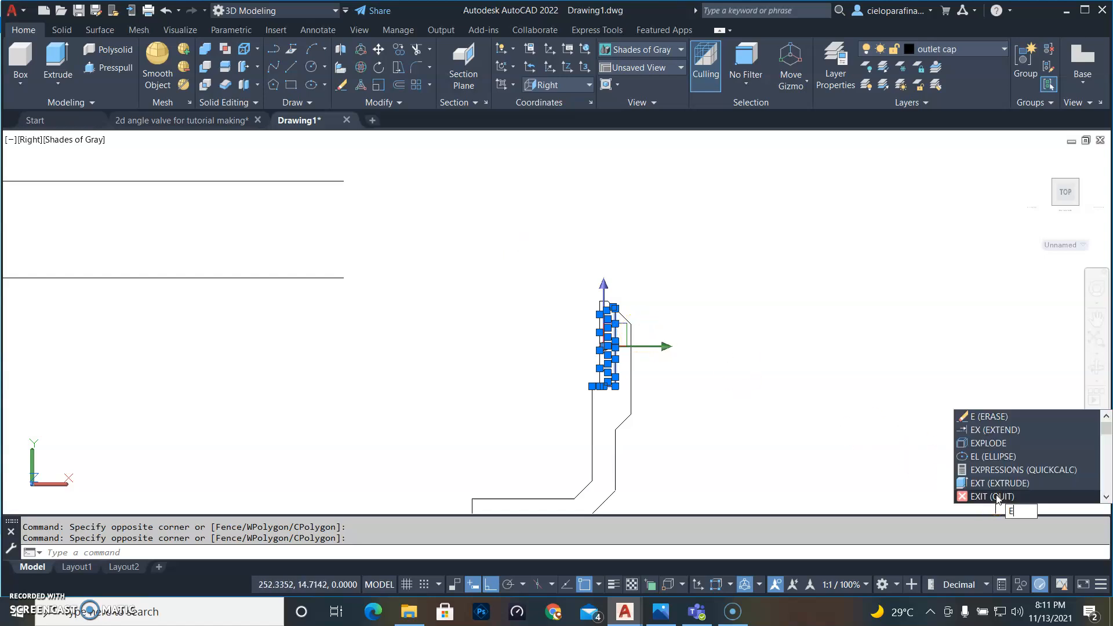
key("Return")
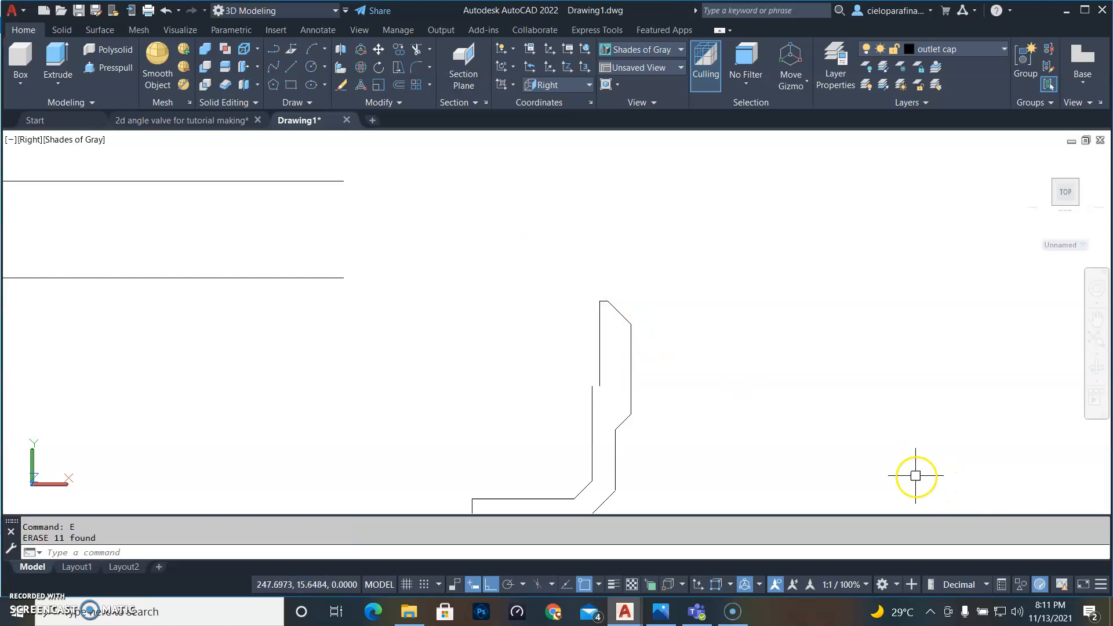
Draw a short horizontal line bridging the gap between the two inner wall edges of the middle profile copy
scroll(660, 426, "up", 4)
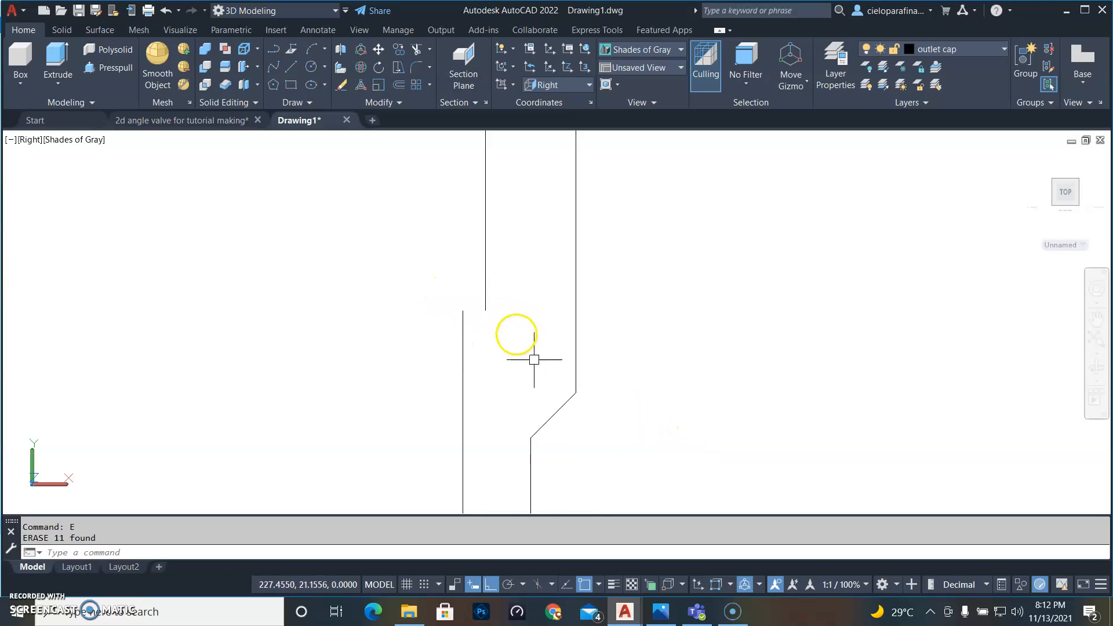
type("l")
key("Return")
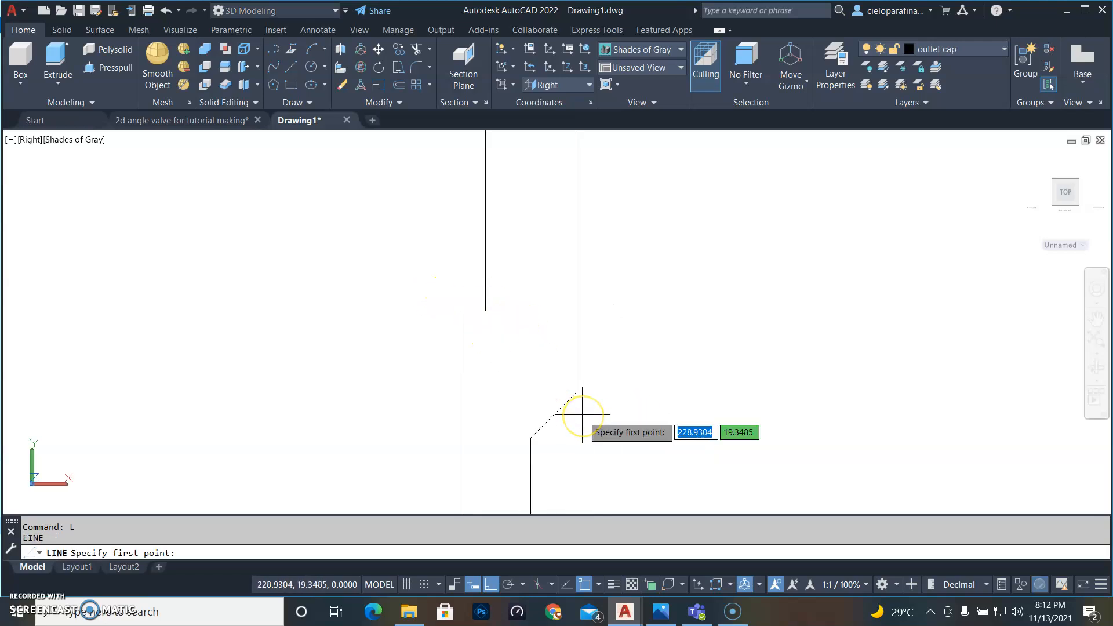
left_click(463, 311)
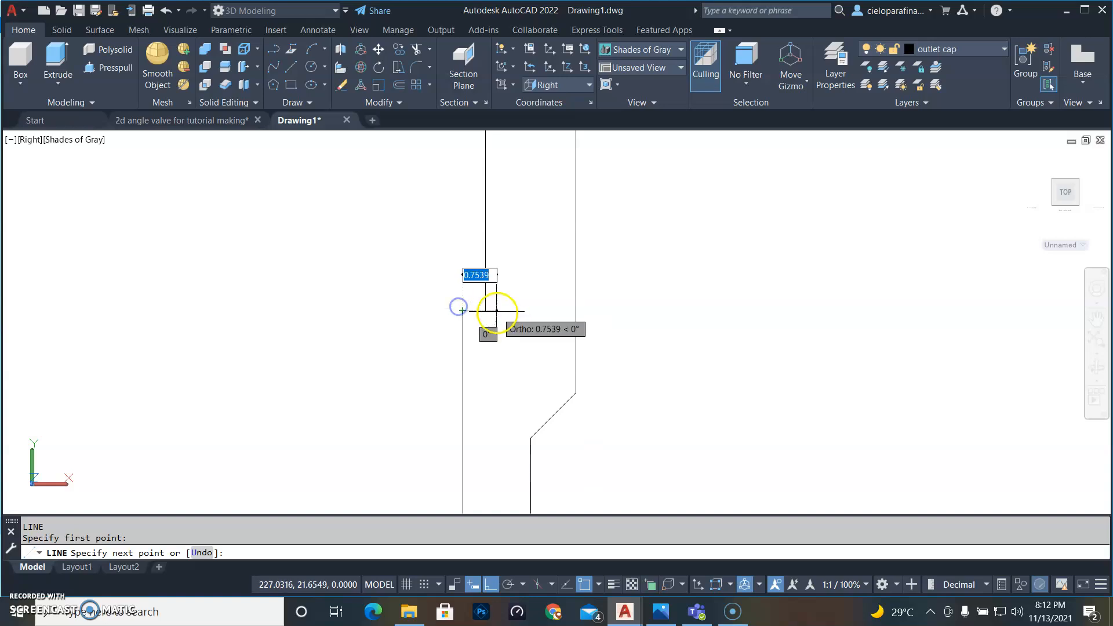
left_click(485, 311)
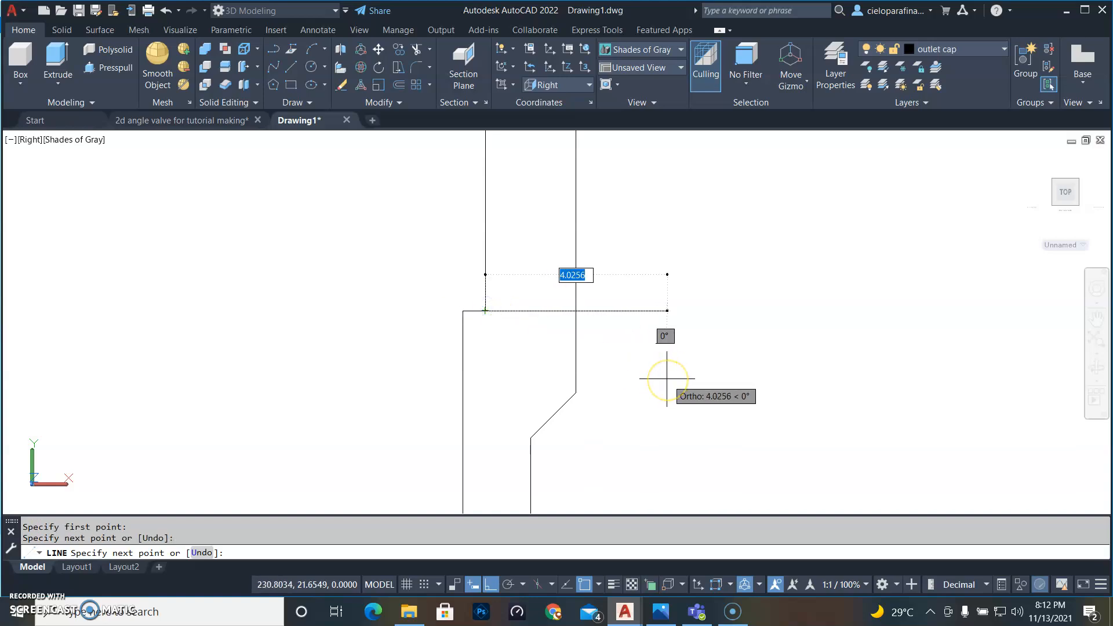
right_click(667, 379)
Join all lines of the middle profile copy into one polyline
scroll(667, 371, "down", 3)
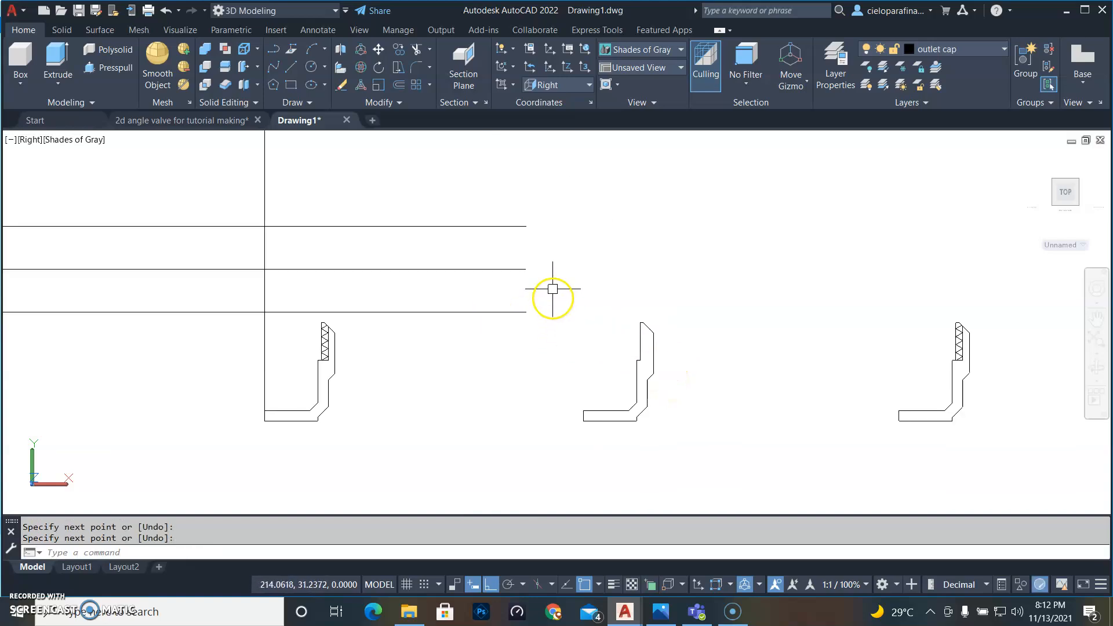
left_click(558, 272)
left_click(606, 485)
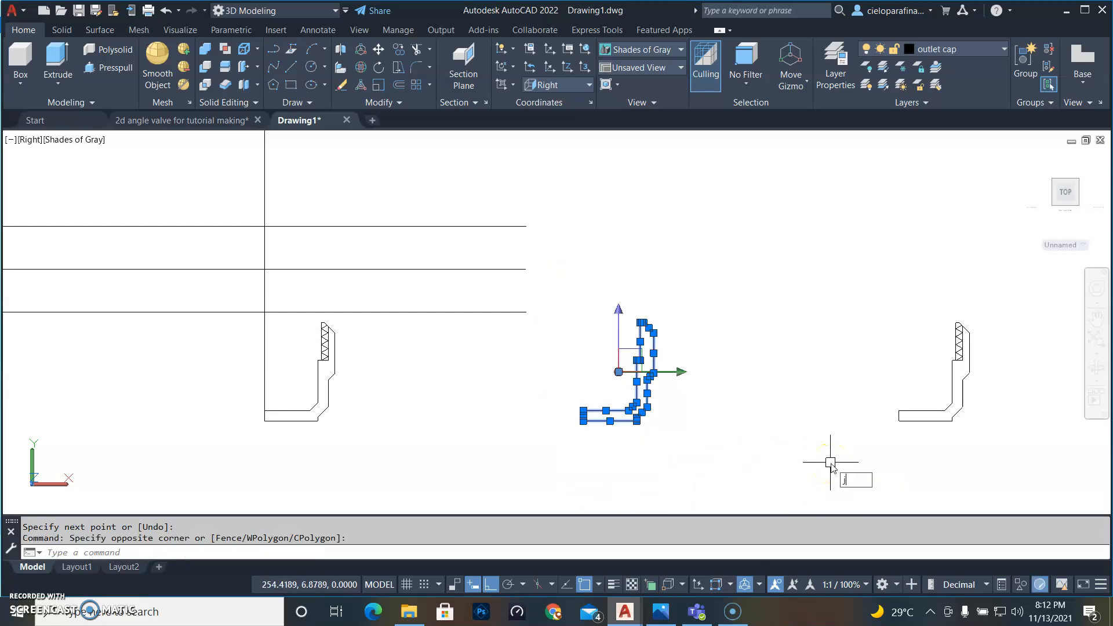
key("Return")
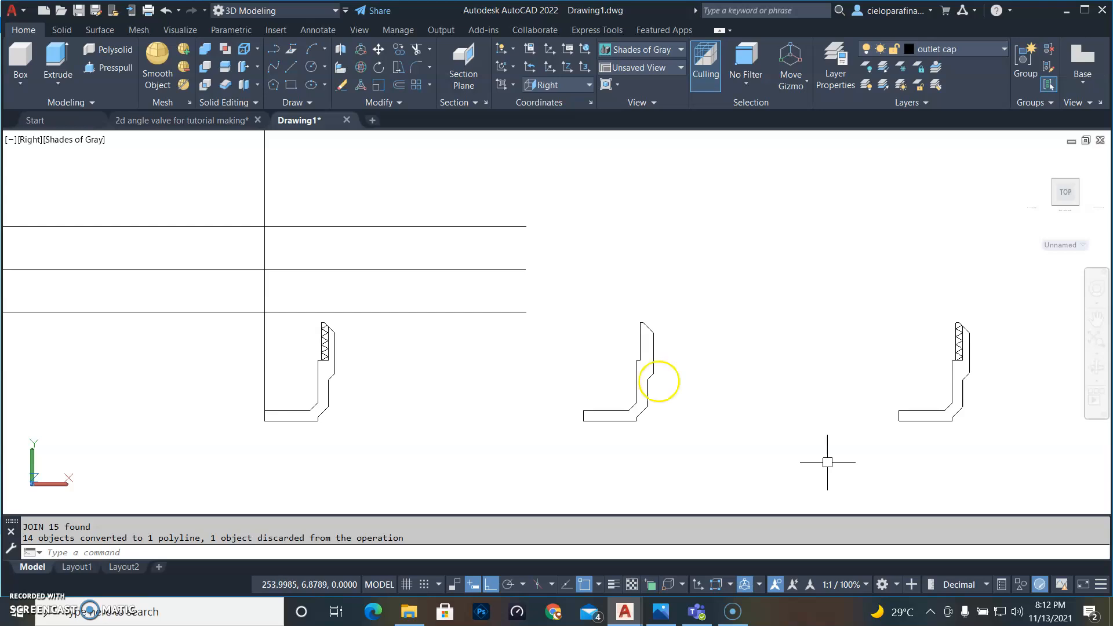
Revolve the joined middle profile 360 degrees around a vertical axis through its lower-left corner
left_click(652, 340)
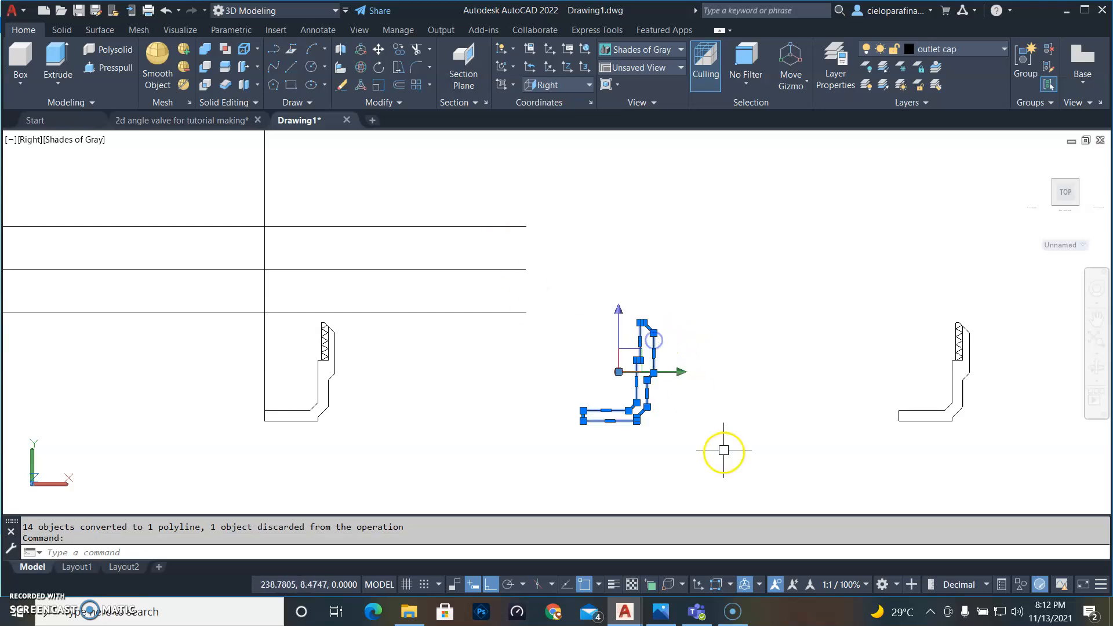
type("rev")
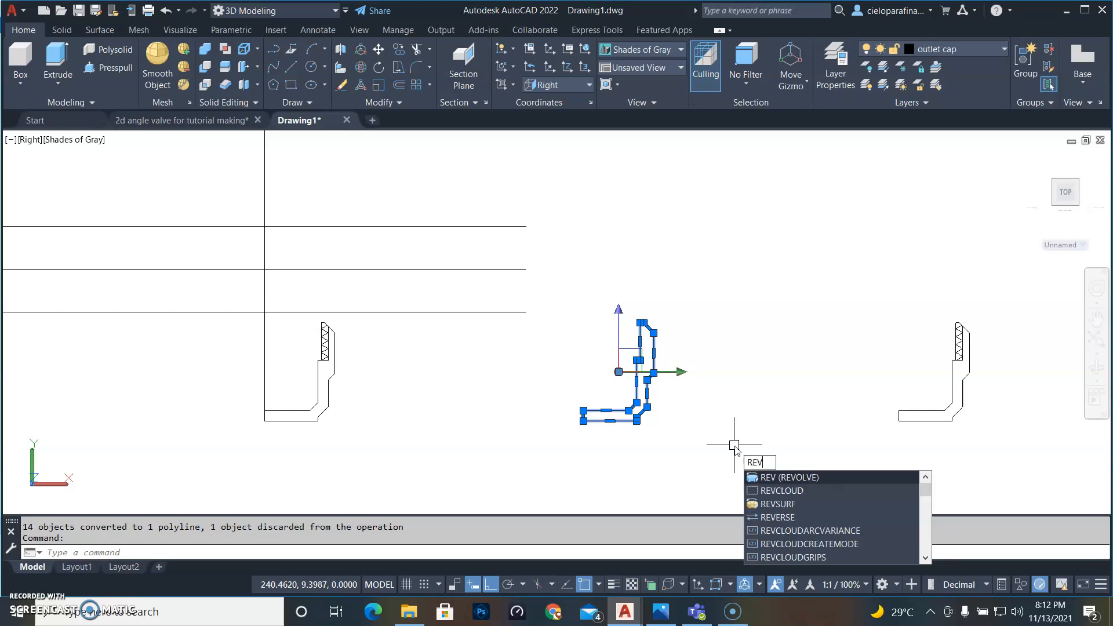
key("Return")
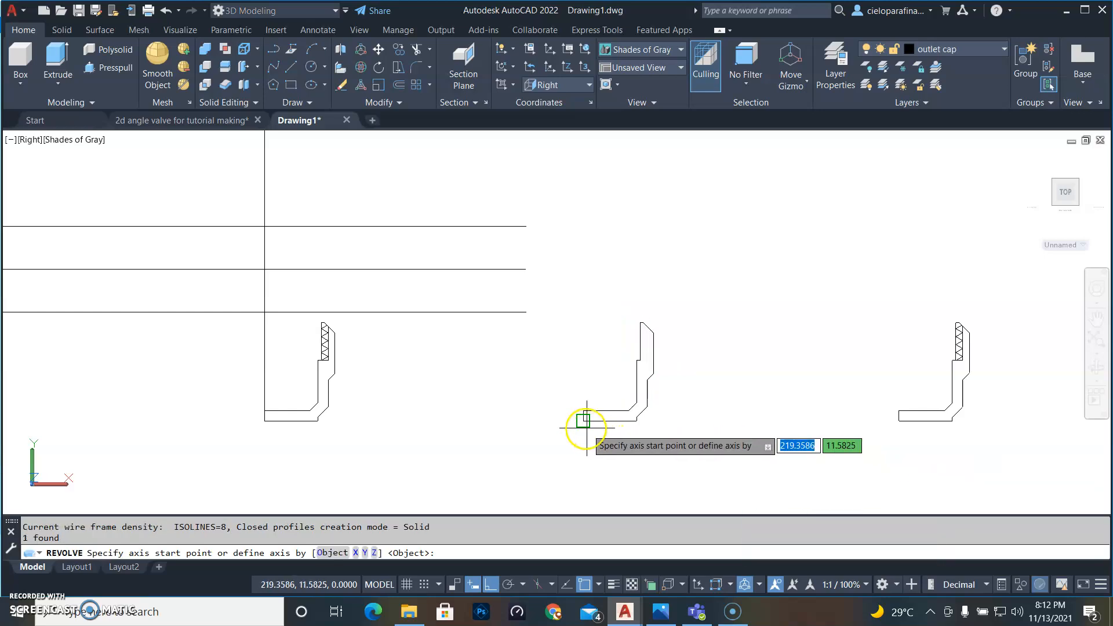
left_click(583, 420)
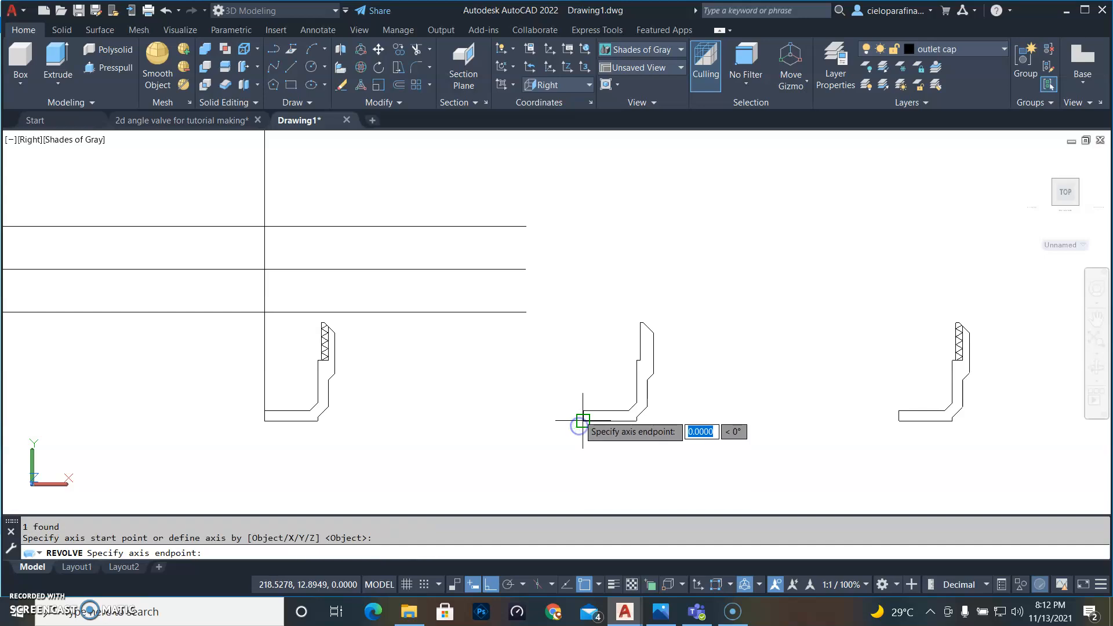
left_click(576, 274)
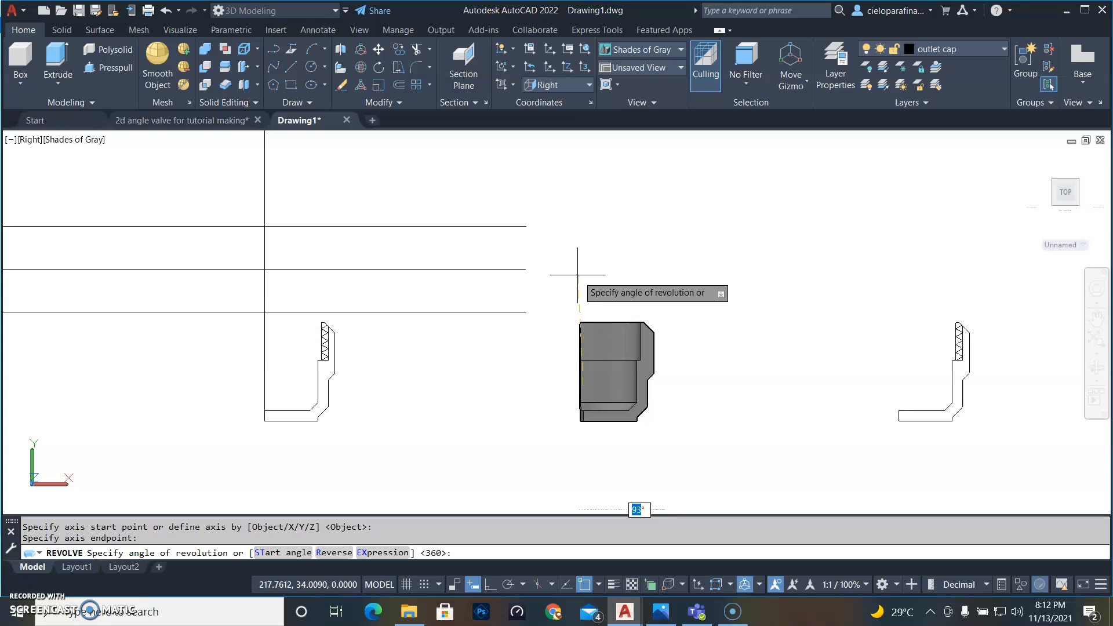
key("Return")
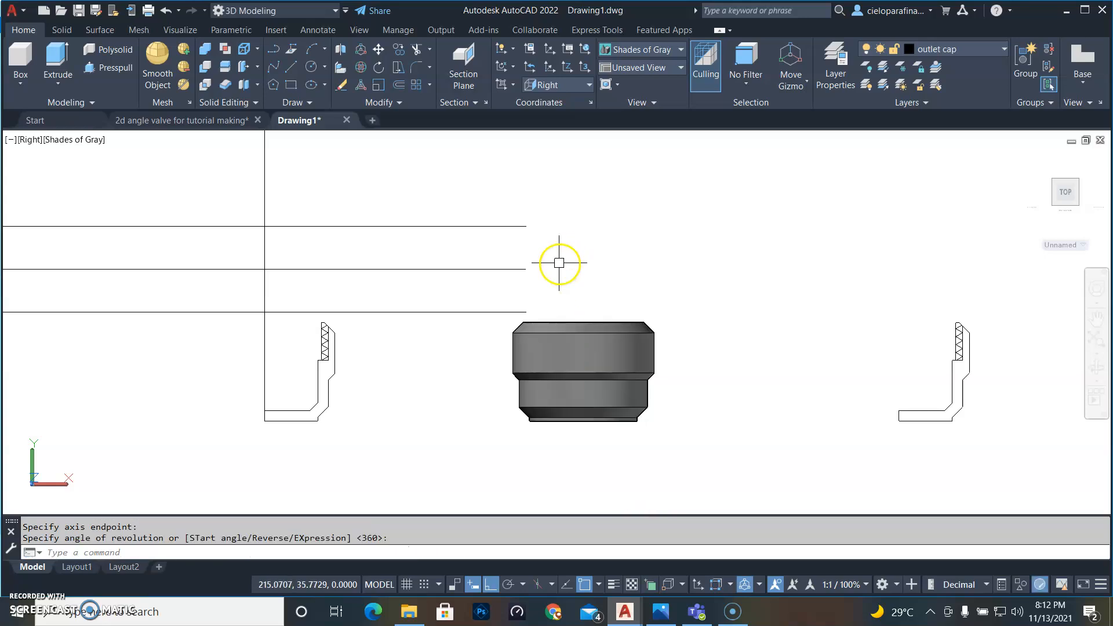
Erase the outer wall lines, the base line and the short left end line from the remaining profile copy beside the revolved solid
middle_click_drag(977, 408, 665, 422)
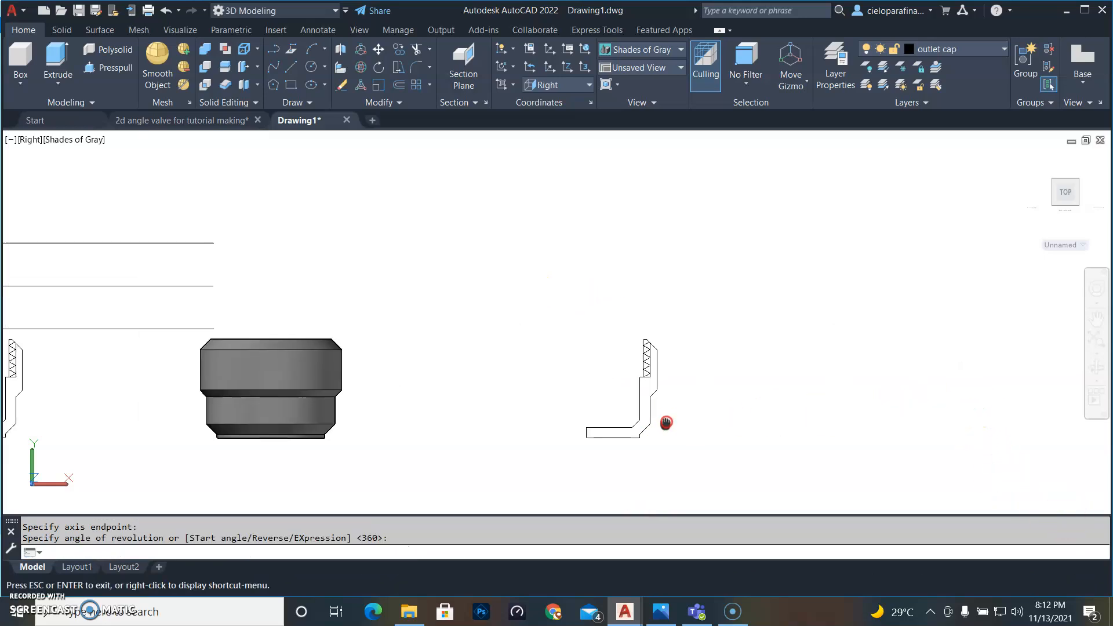
scroll(635, 385, "up", 2)
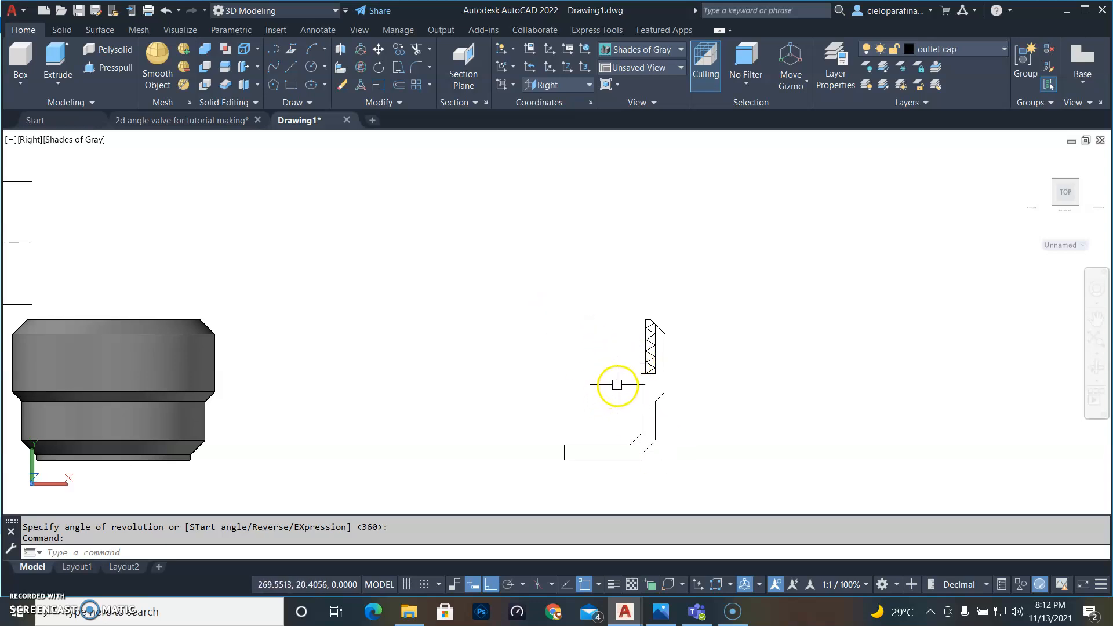
scroll(636, 369, "up", 1)
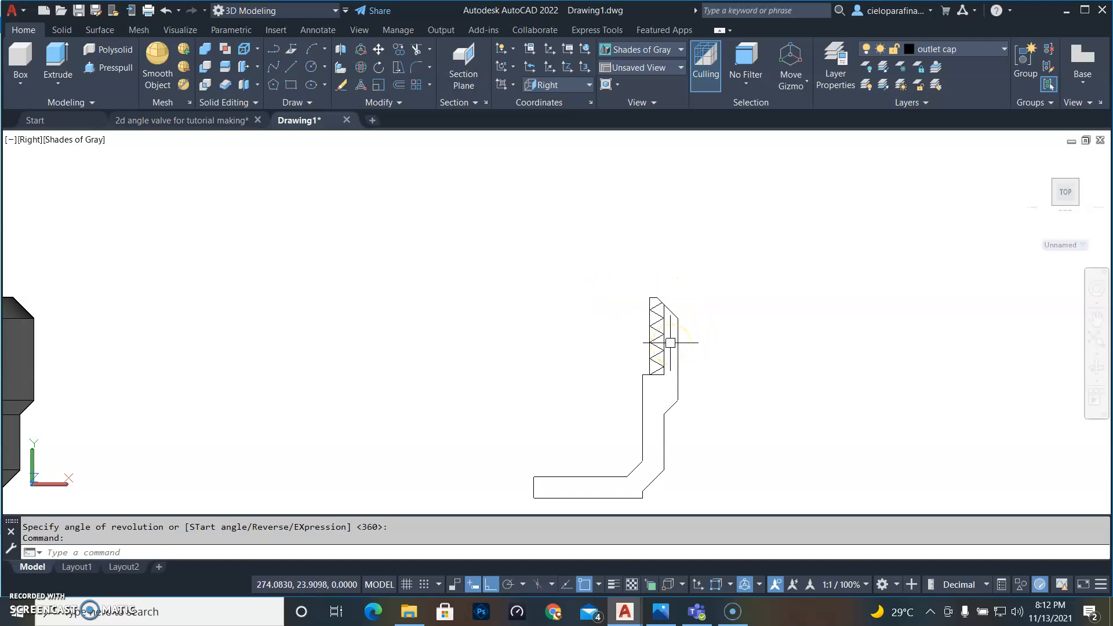
mouse_move(87, 373)
middle_mouse_down()
mouse_move(405, 378)
mouse_move(360, 433)
middle_mouse_up()
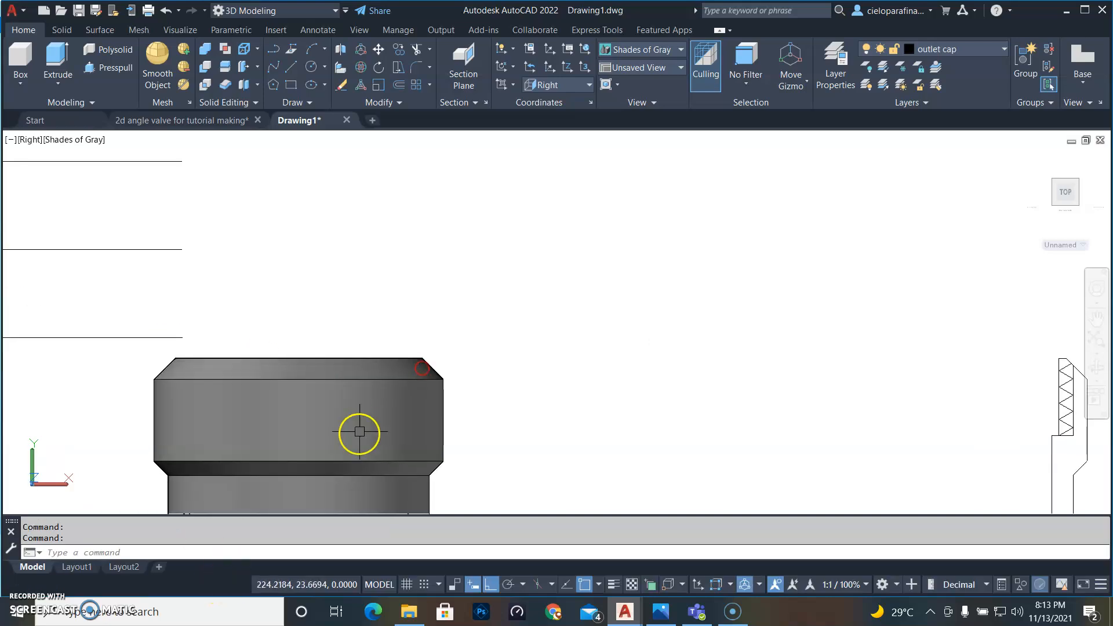
mouse_move(551, 450)
middle_mouse_down()
mouse_move(249, 267)
mouse_move(152, 296)
middle_mouse_up()
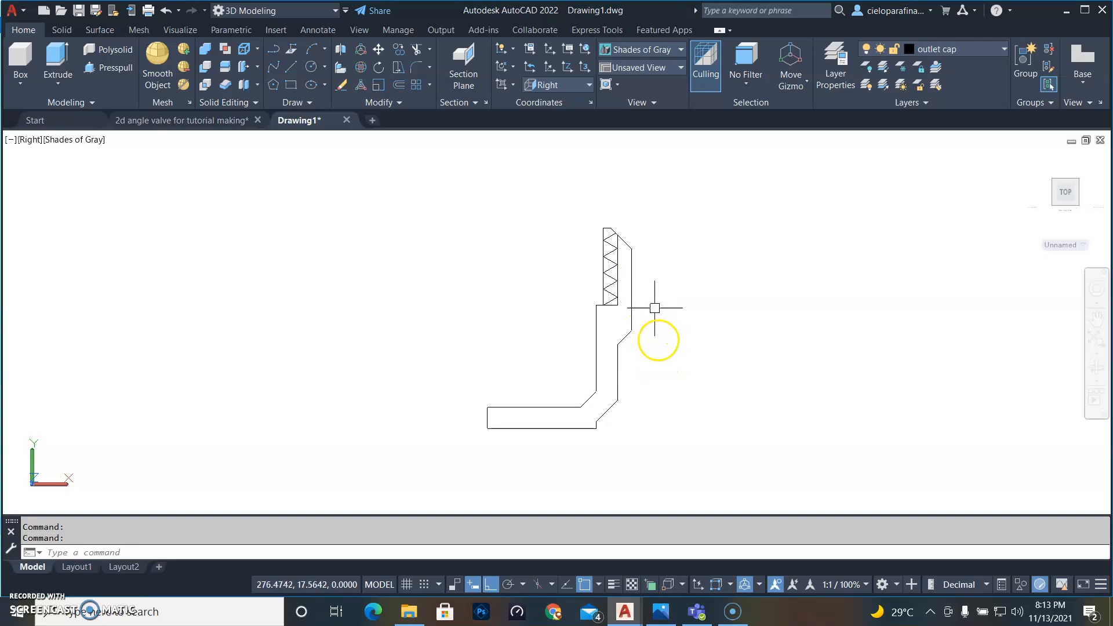
left_click(632, 284)
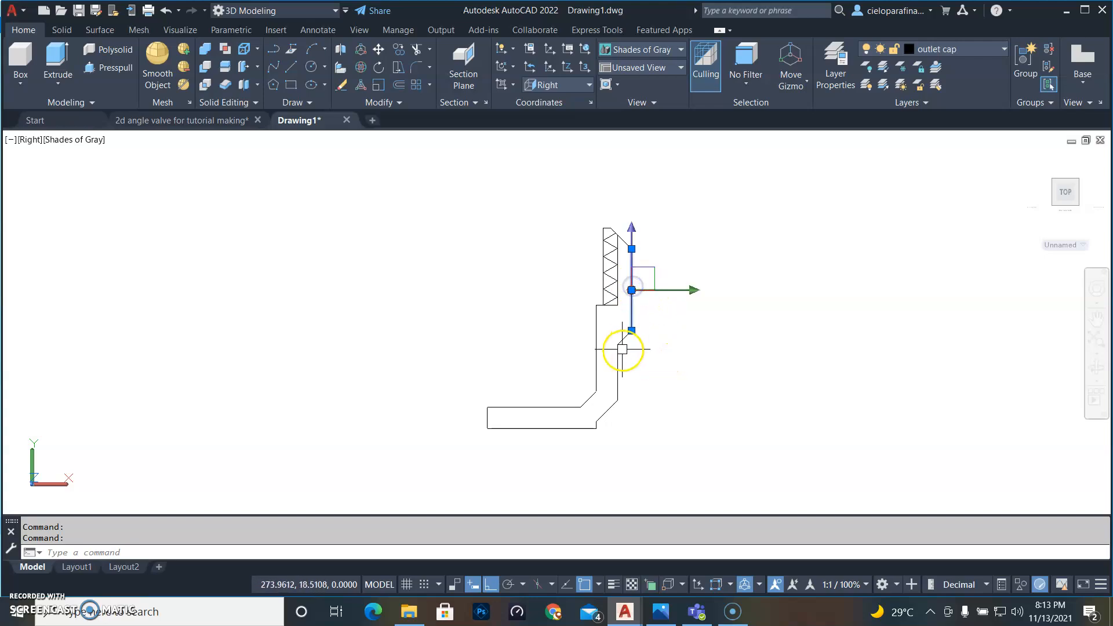
left_click(610, 329)
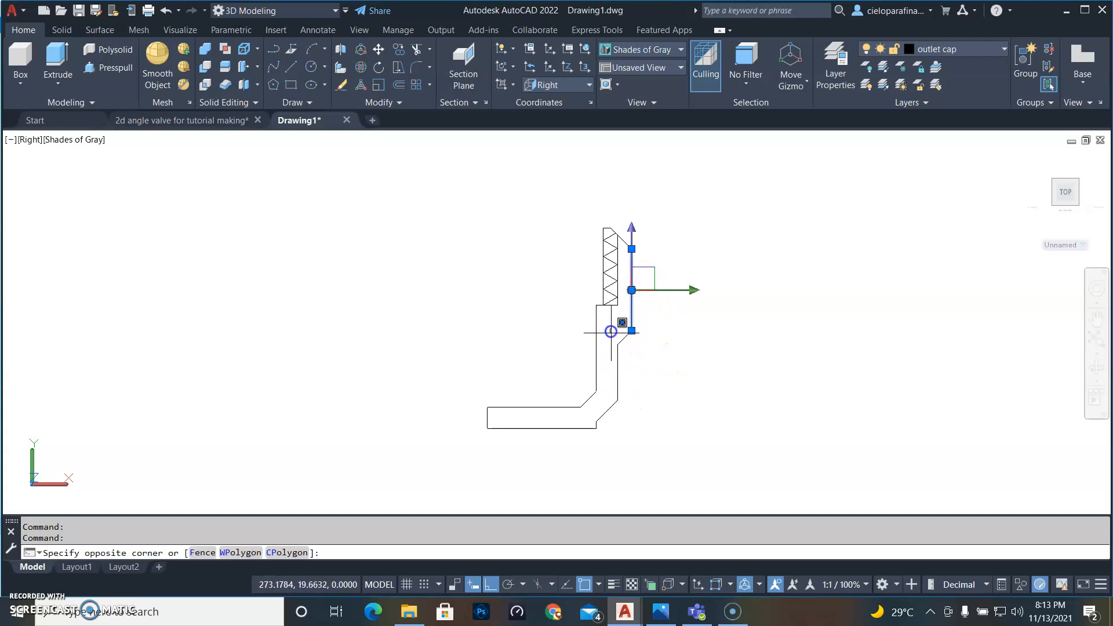
left_click(641, 442)
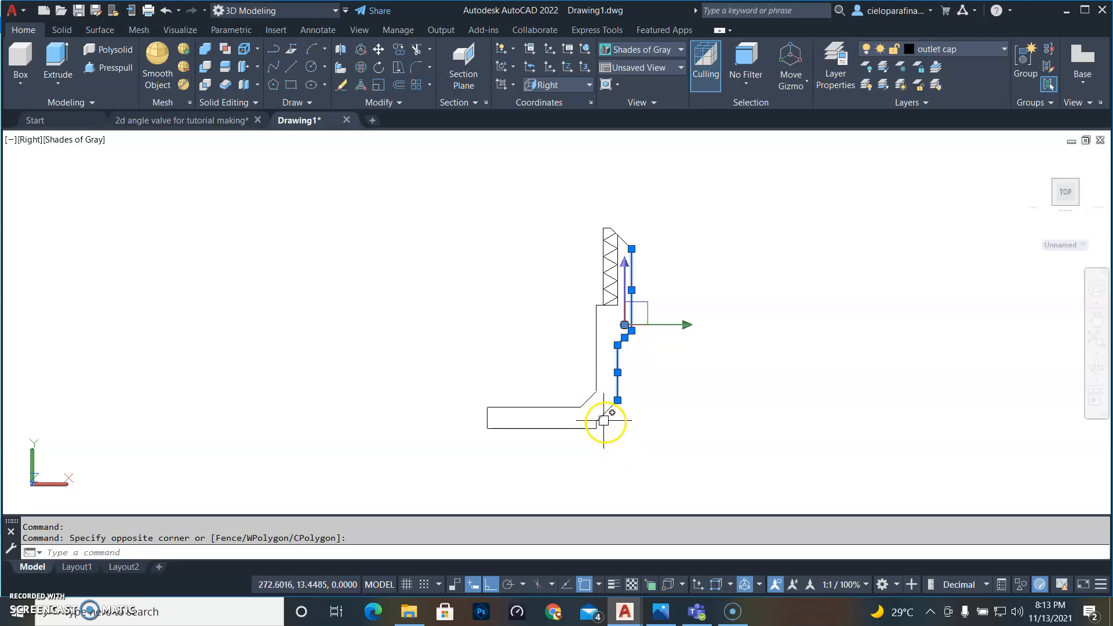
left_click(603, 428)
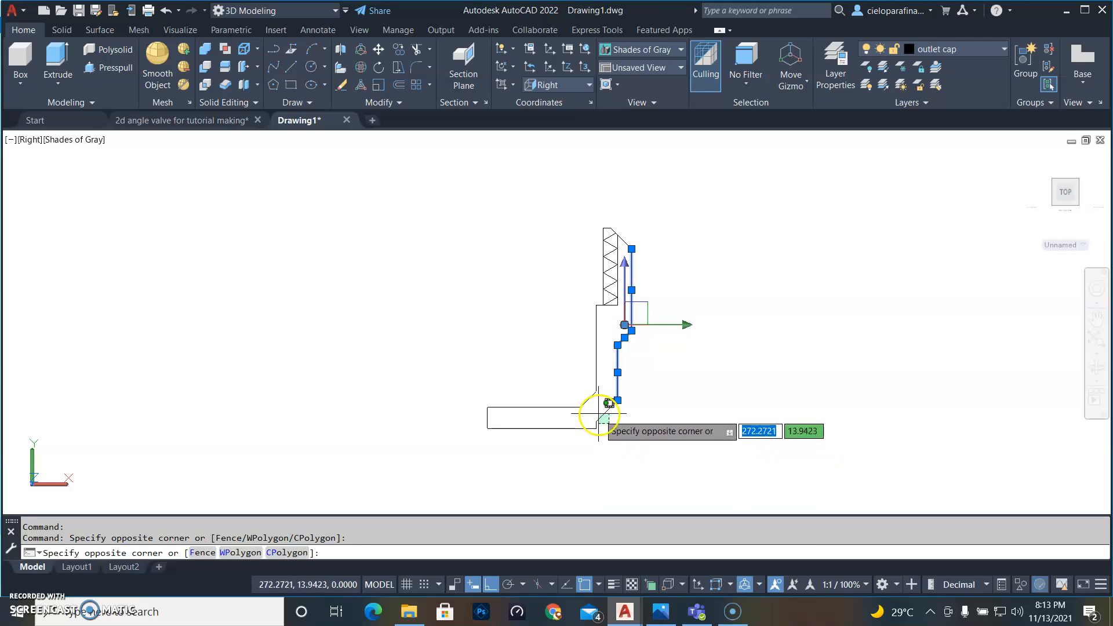
left_click(563, 387)
left_click(568, 457)
left_click(525, 420)
left_click(617, 447)
left_click(582, 419)
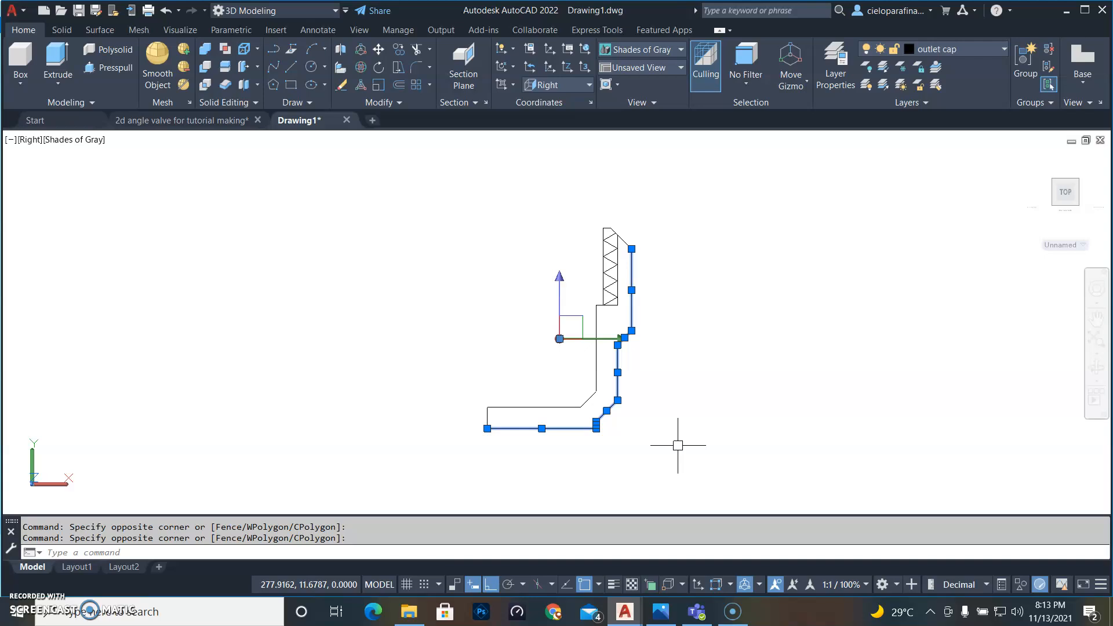
key("Return")
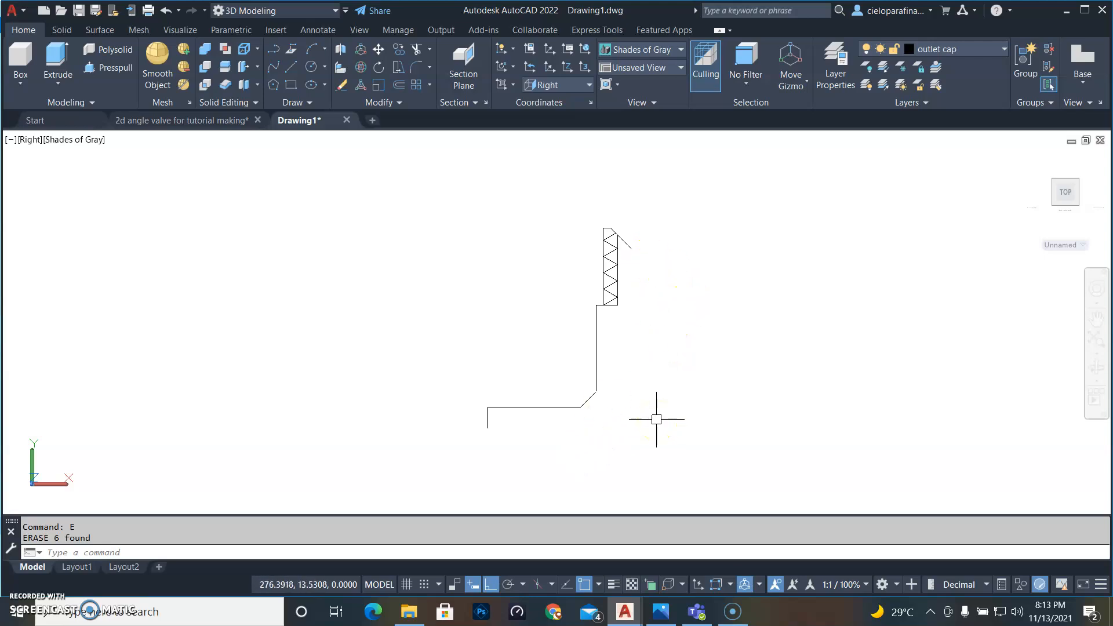
left_click(487, 426)
key("Return")
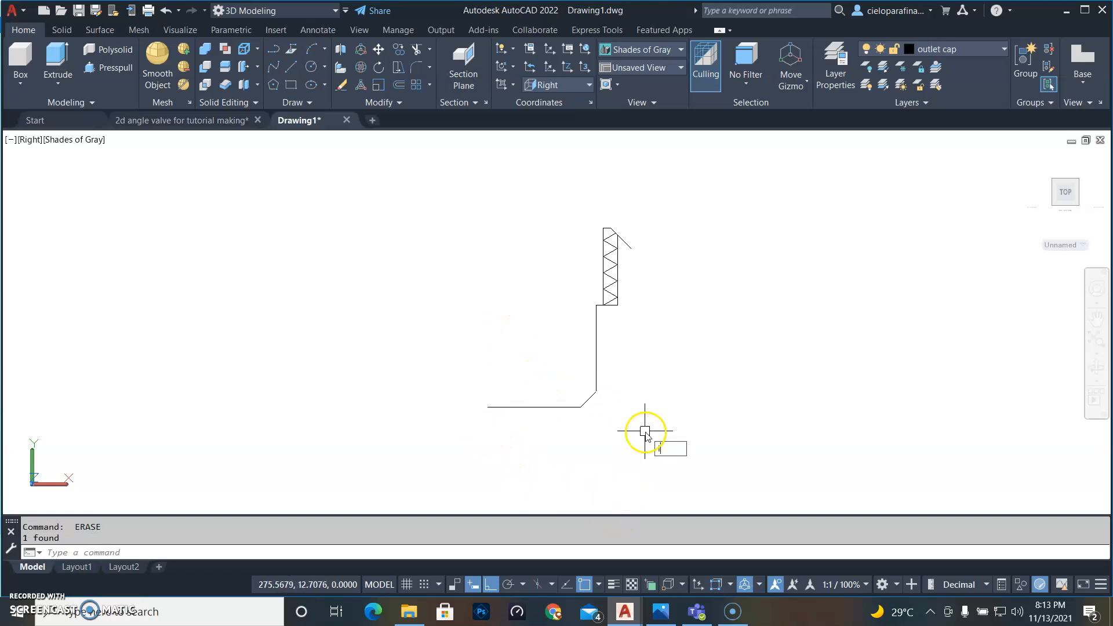
Draw a vertical line upward from the left end of the profile's inner floor line, extending past the thread's top
type("L")
key("Return")
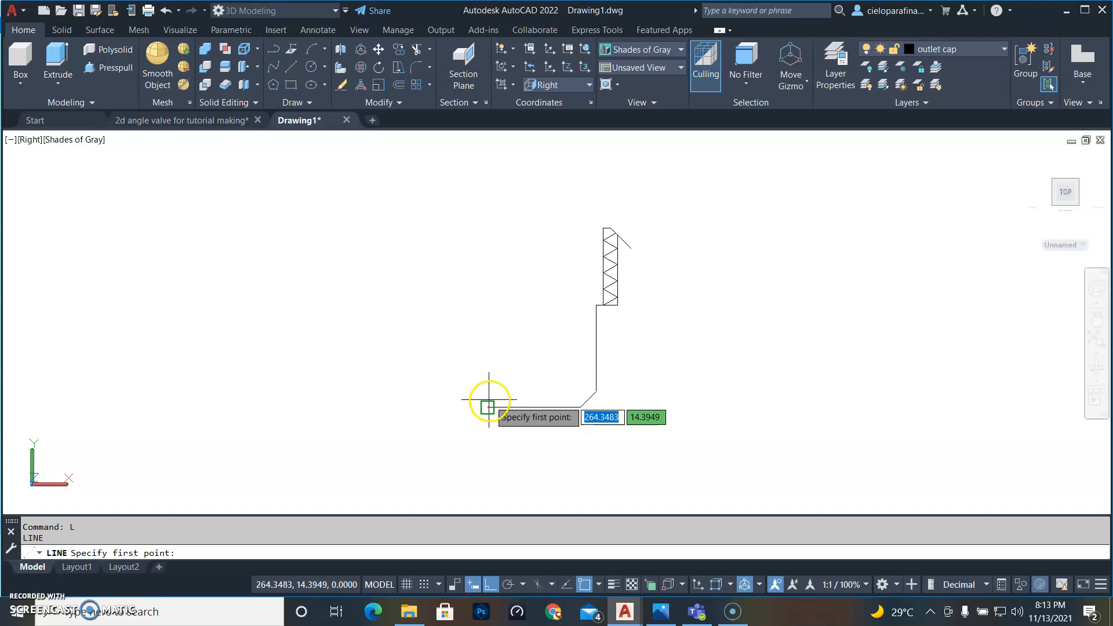
left_click(487, 407)
left_click(486, 167)
right_click(653, 234)
left_click(729, 251)
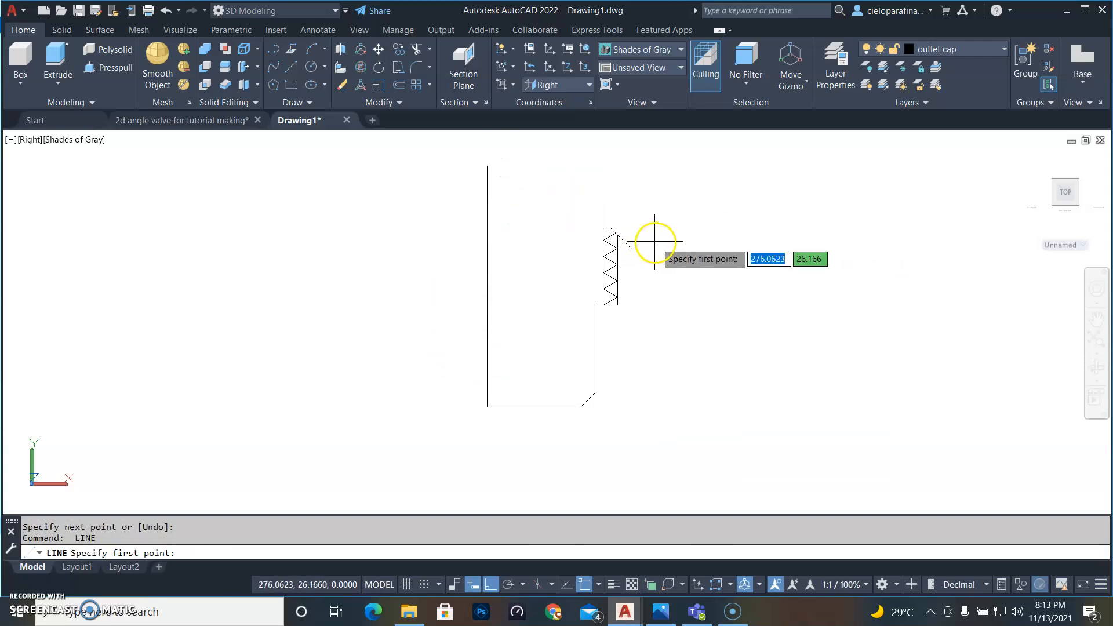
Draw a horizontal line from the top inner corner of the thread to the vertical line
scroll(584, 210, "up", 3)
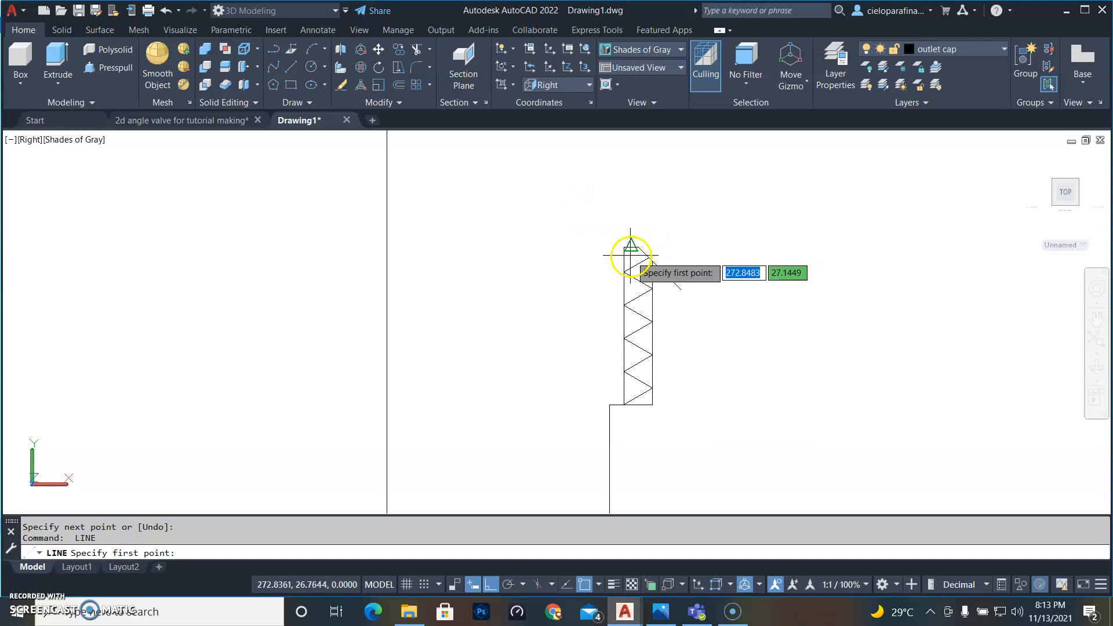
left_click(624, 247)
left_click(387, 247)
key("Return")
scroll(451, 304, "down", 5)
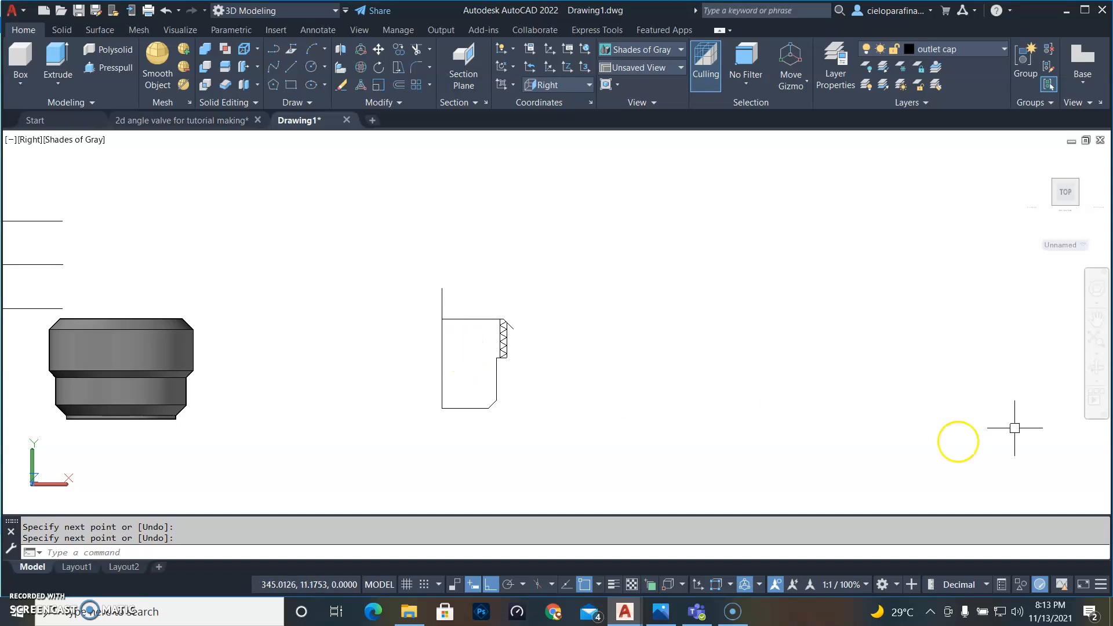
Trim the vertical line above the new top edge and the chamfer line projecting beyond the thread
type("tr")
key("Return")
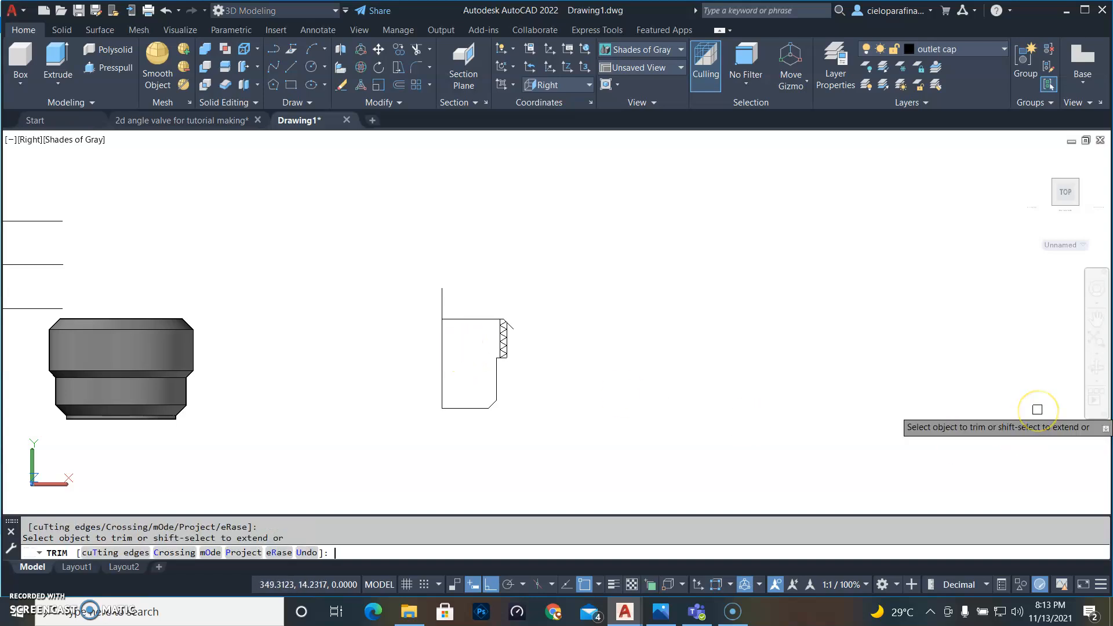
left_click(442, 292)
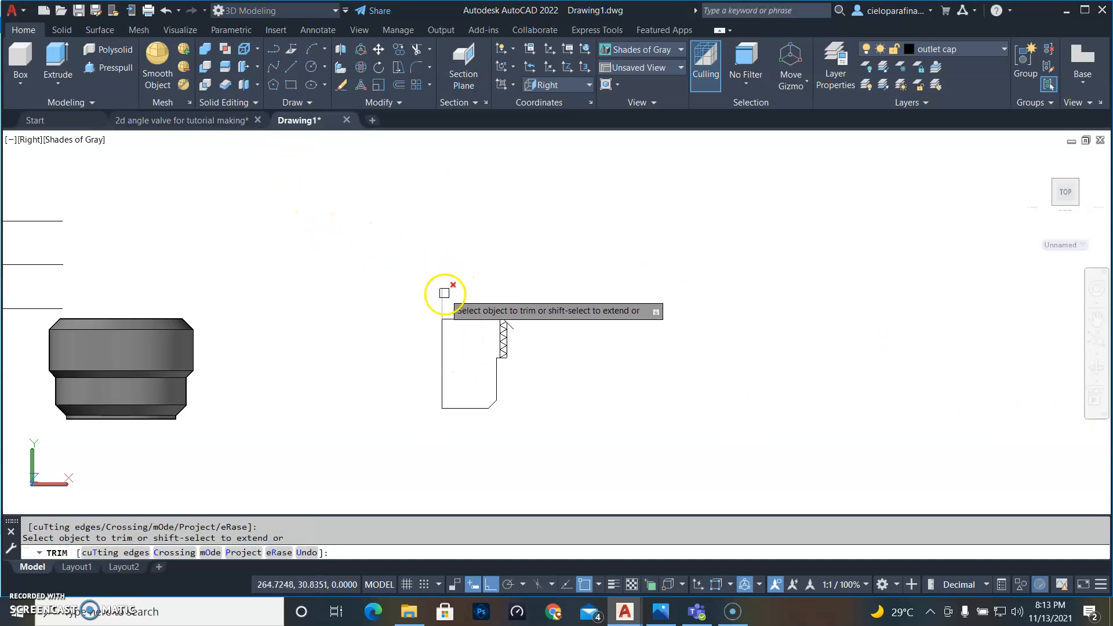
scroll(539, 331, "up", 5)
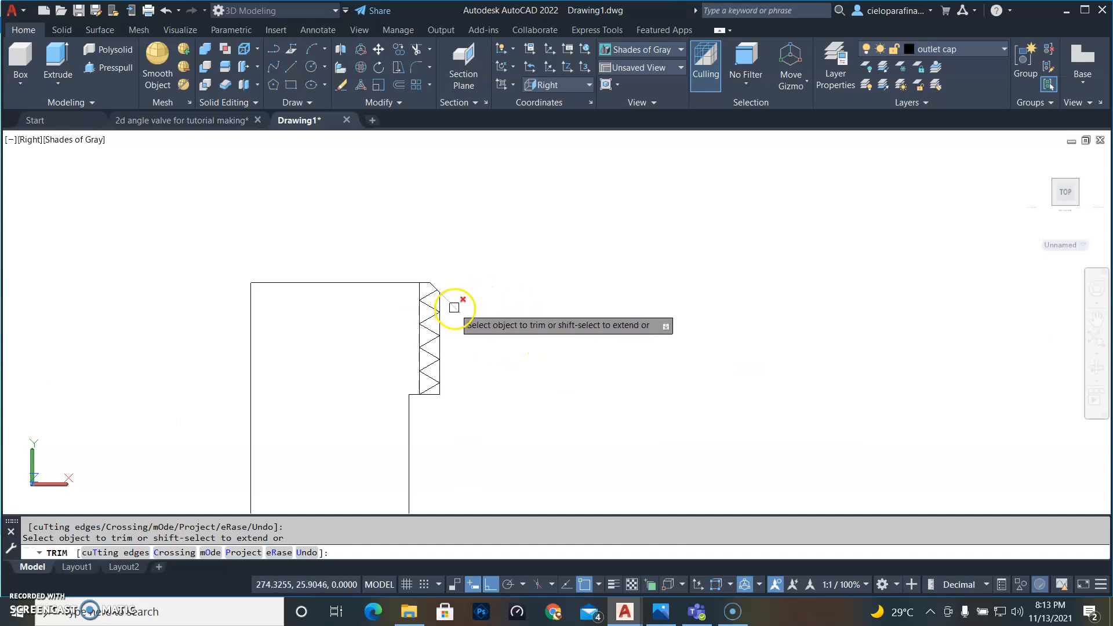
left_click(453, 308)
key("Escape")
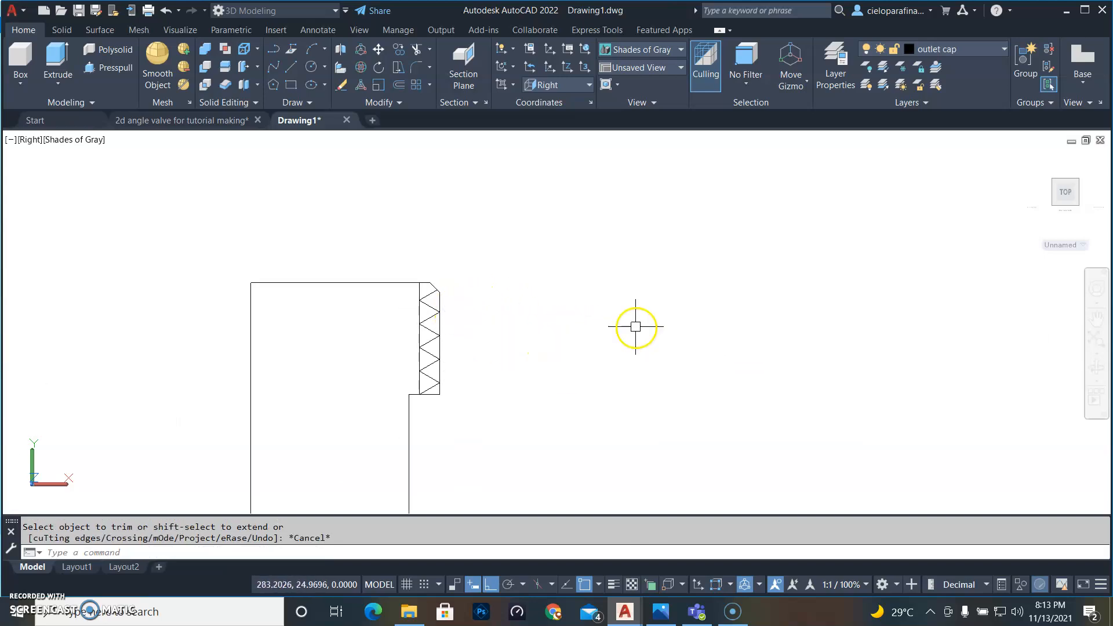
Copy the whole inner profile with its thread about 25 units horizontally to the right, using its lower-left corner as base point
scroll(548, 464, "down", 4)
middle_click_drag(552, 442, 603, 288)
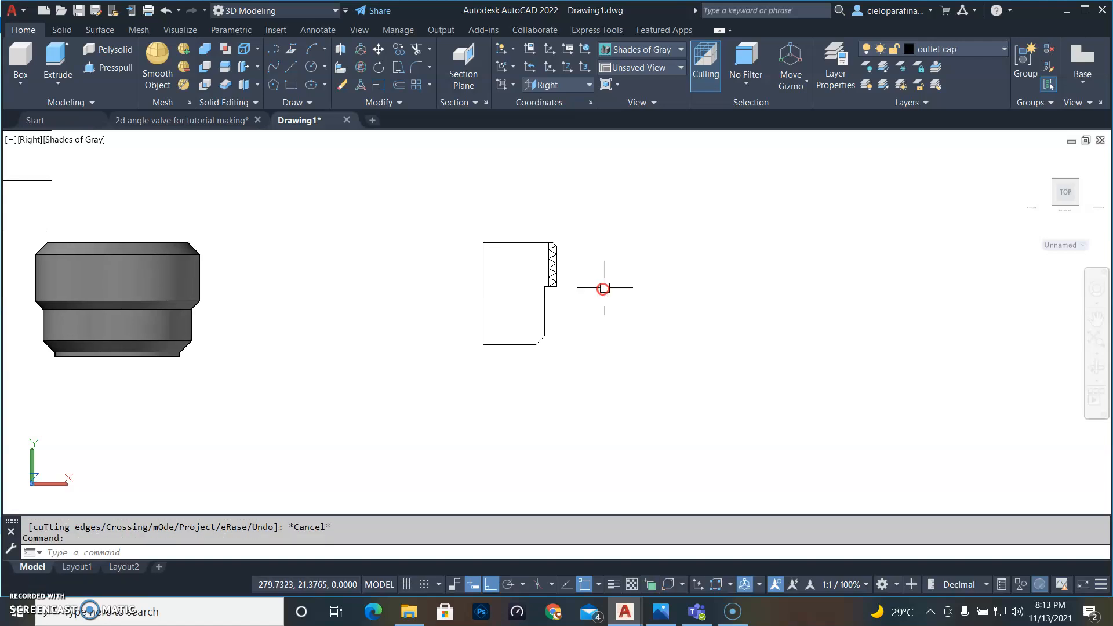
left_click(612, 395)
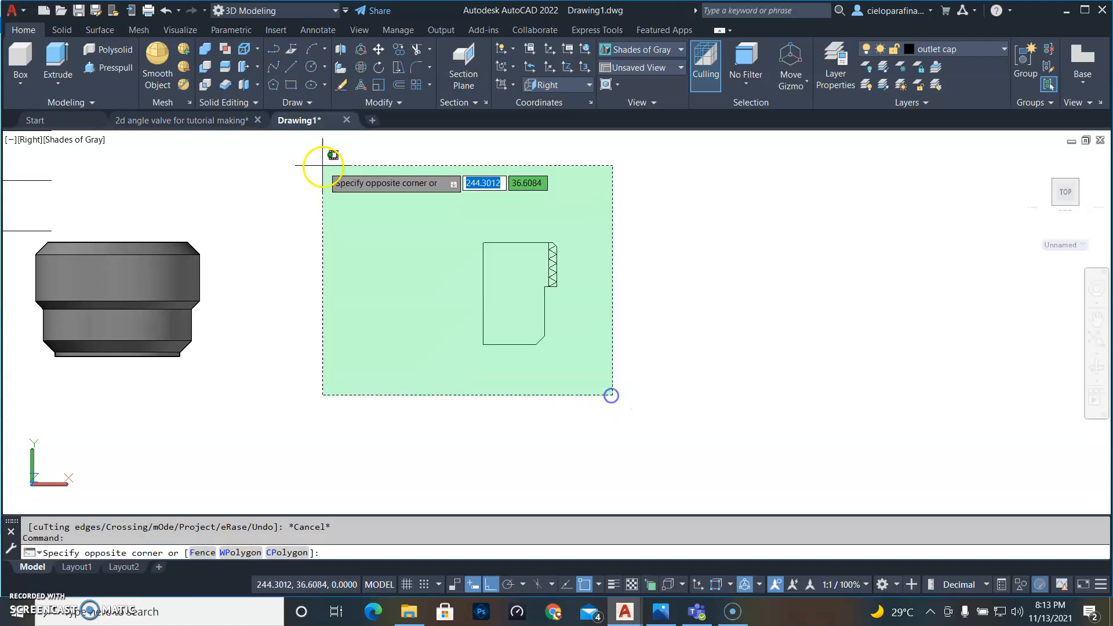
left_click(401, 199)
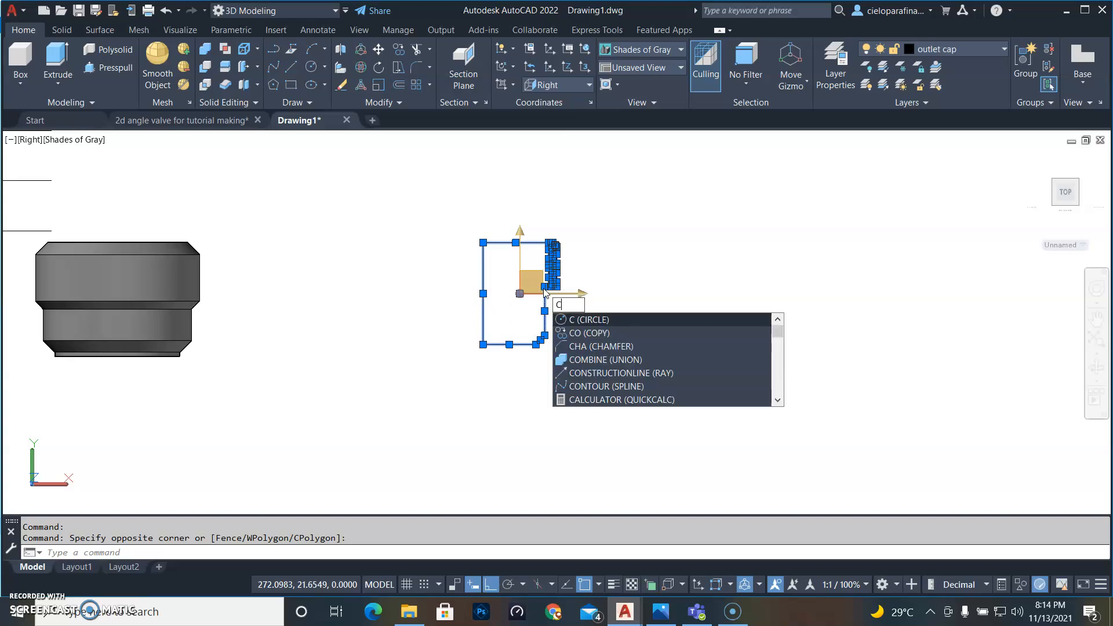
key("Return")
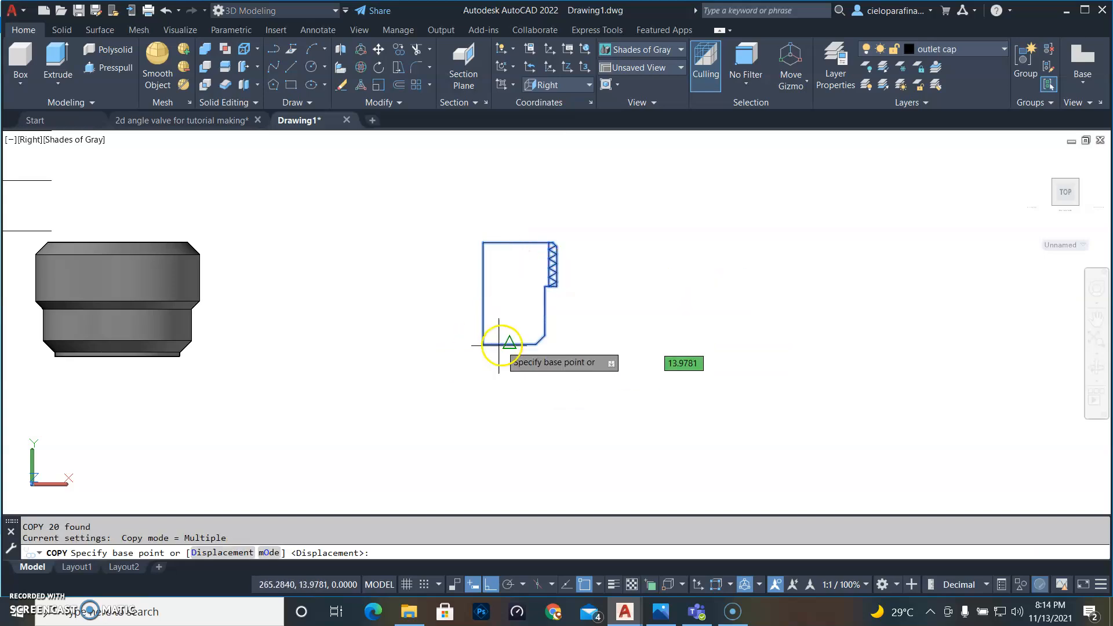
left_click(483, 344)
left_click(683, 382)
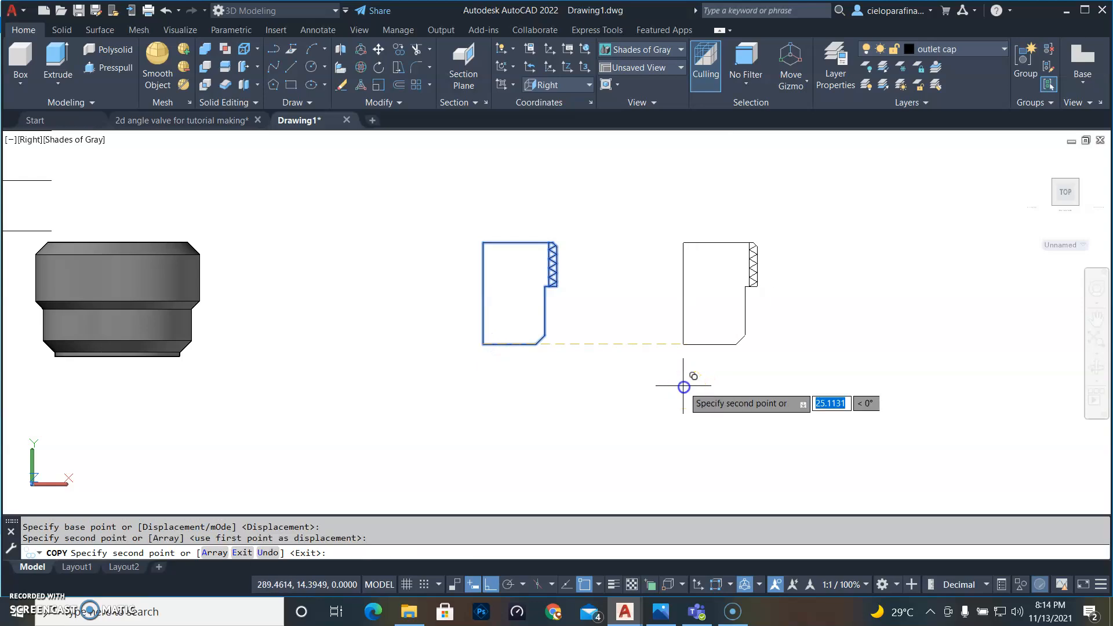
key("Escape")
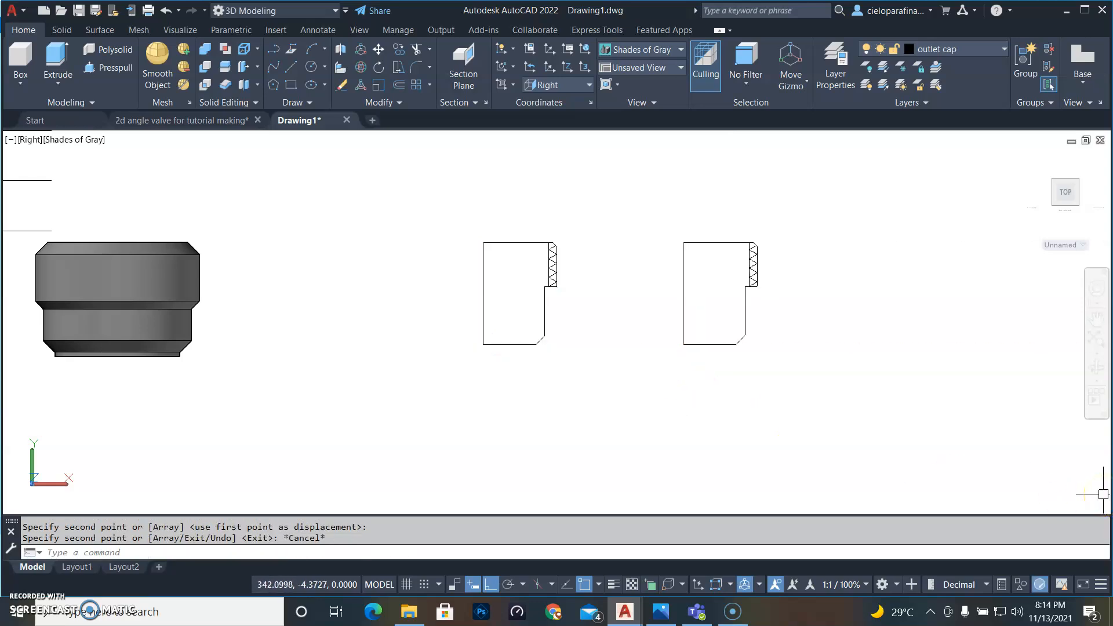
Erase the zigzag thread lines and the inner vertical thread line from the left of the two inner profiles, keeping its outer edge
scroll(574, 279, "up", 1)
scroll(542, 252, "up", 1)
scroll(539, 247, "up", 1)
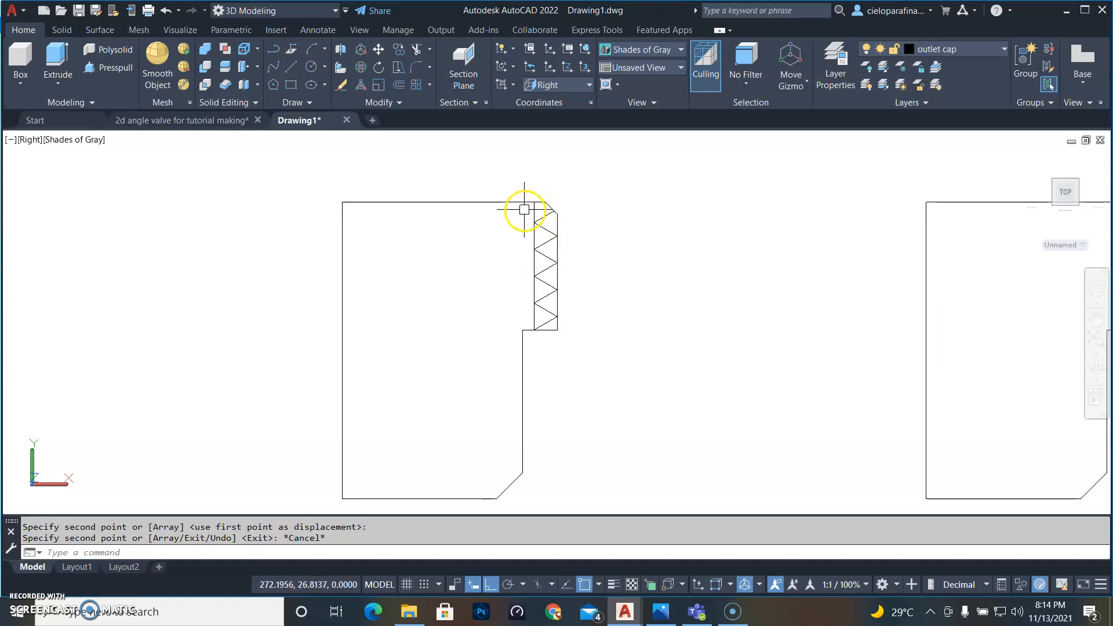
left_click(524, 209)
left_click(593, 340)
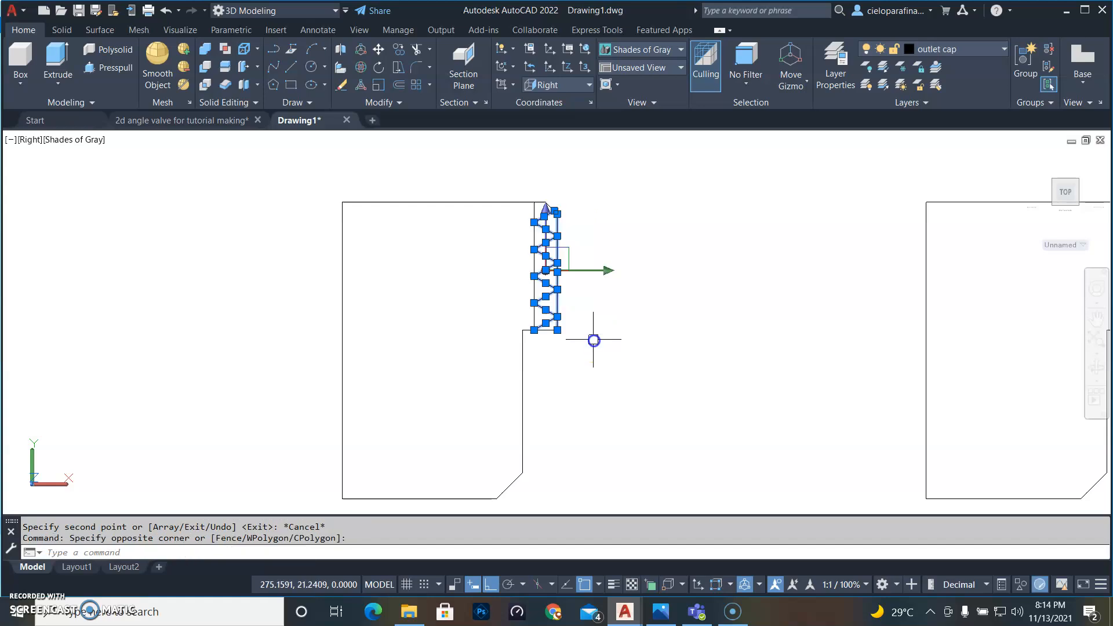
scroll(571, 302, "up", 2)
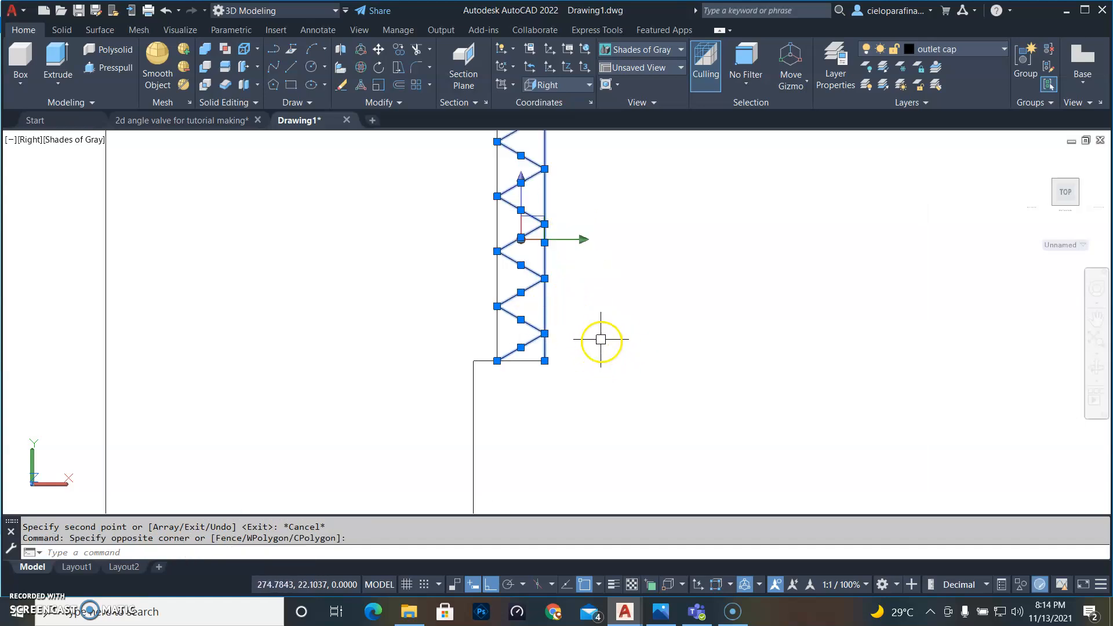
left_click(581, 314, "shift")
left_click(539, 300, "shift")
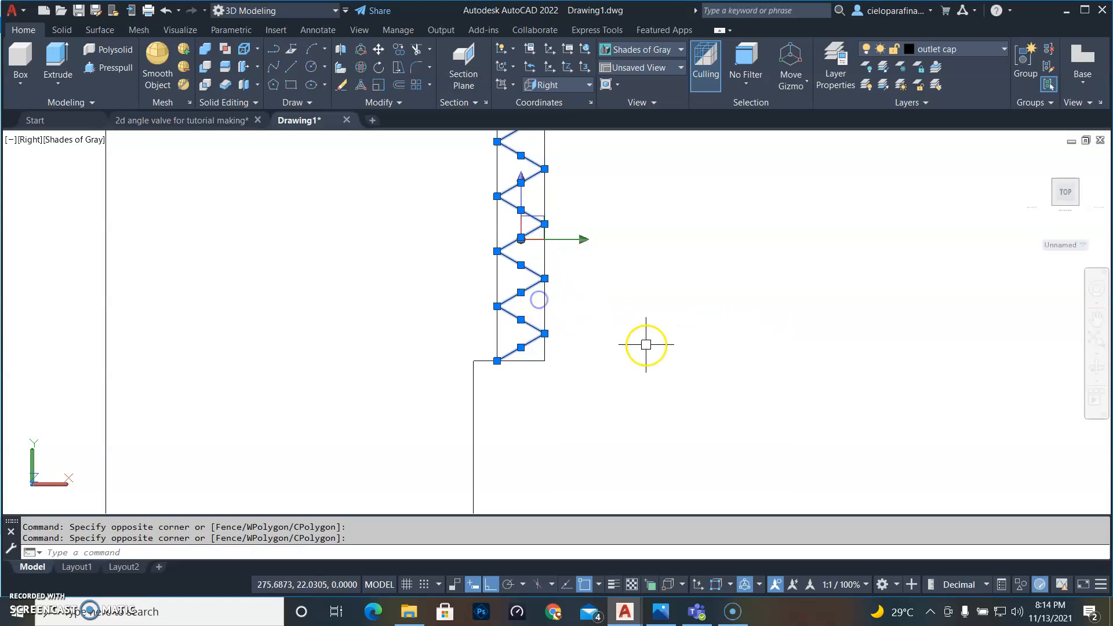
scroll(650, 347, "down", 3)
scroll(603, 247, "up", 3)
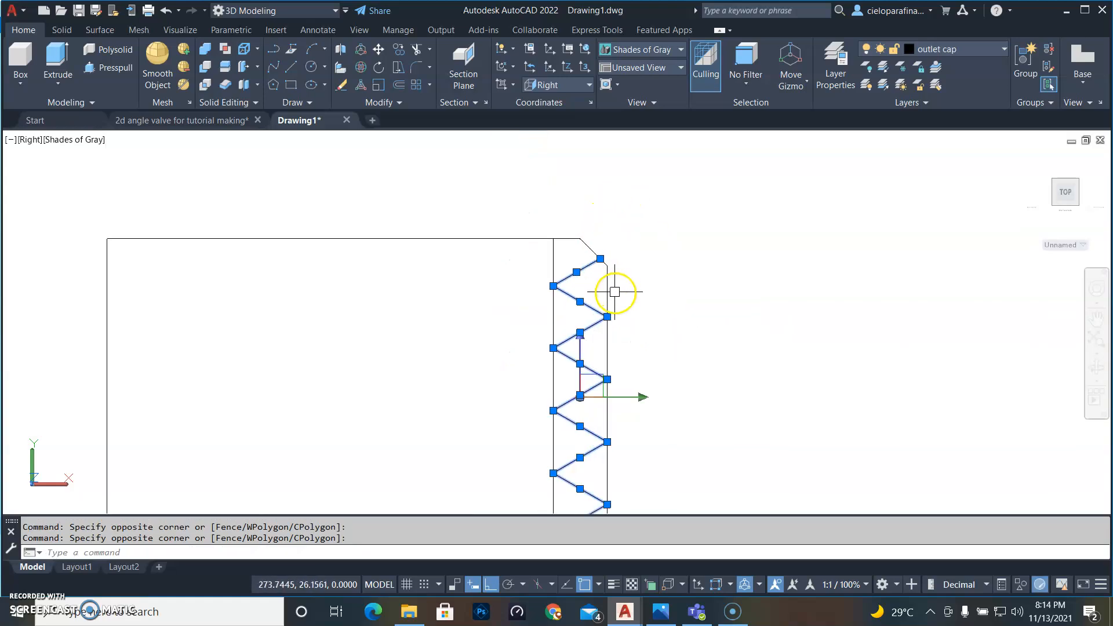
scroll(616, 290, "down", 3)
scroll(588, 298, "up", 4)
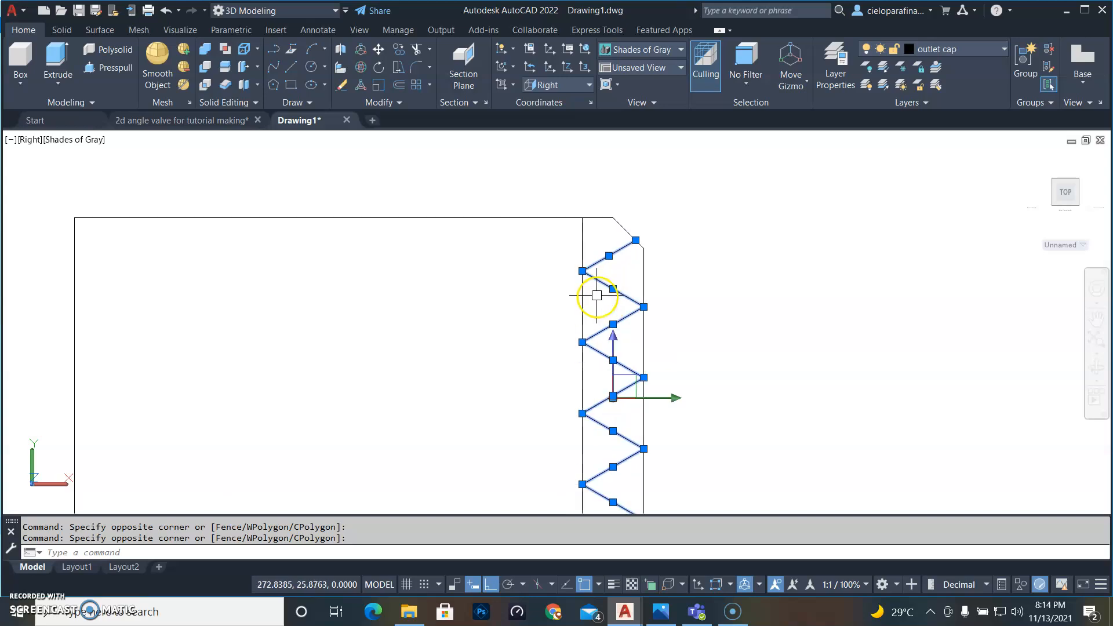
left_click(588, 243)
left_click(573, 233)
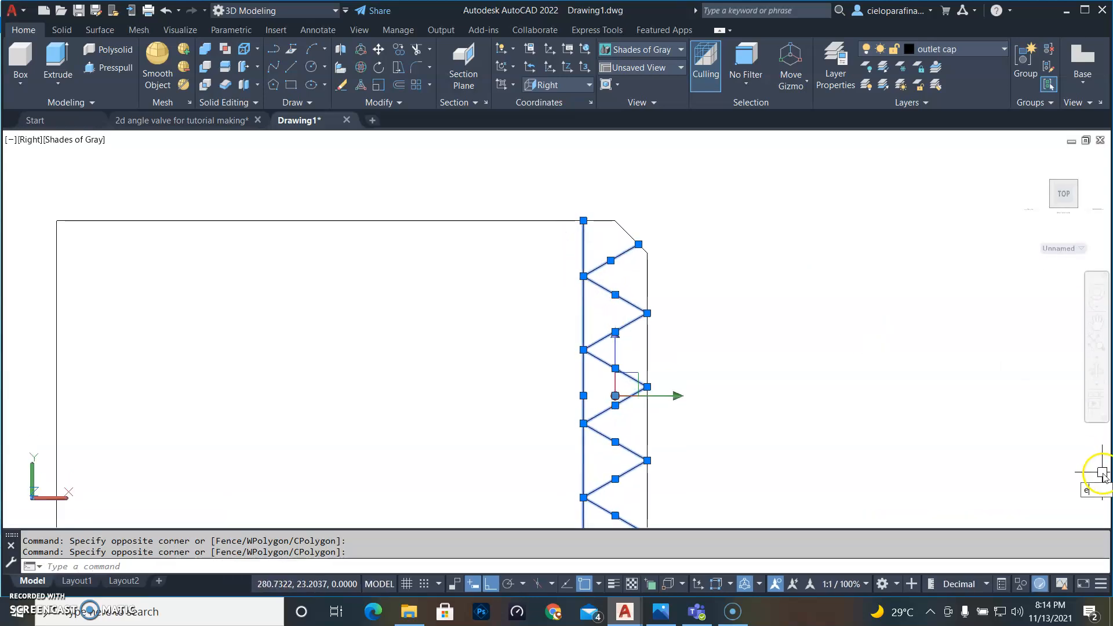
key("Return")
Join the outline segments of the inner profile without the thread into one closed polyline
scroll(1053, 460, "down", 5)
mouse_move(736, 308)
middle_mouse_down()
mouse_move(759, 333)
mouse_move(599, 323)
middle_mouse_up()
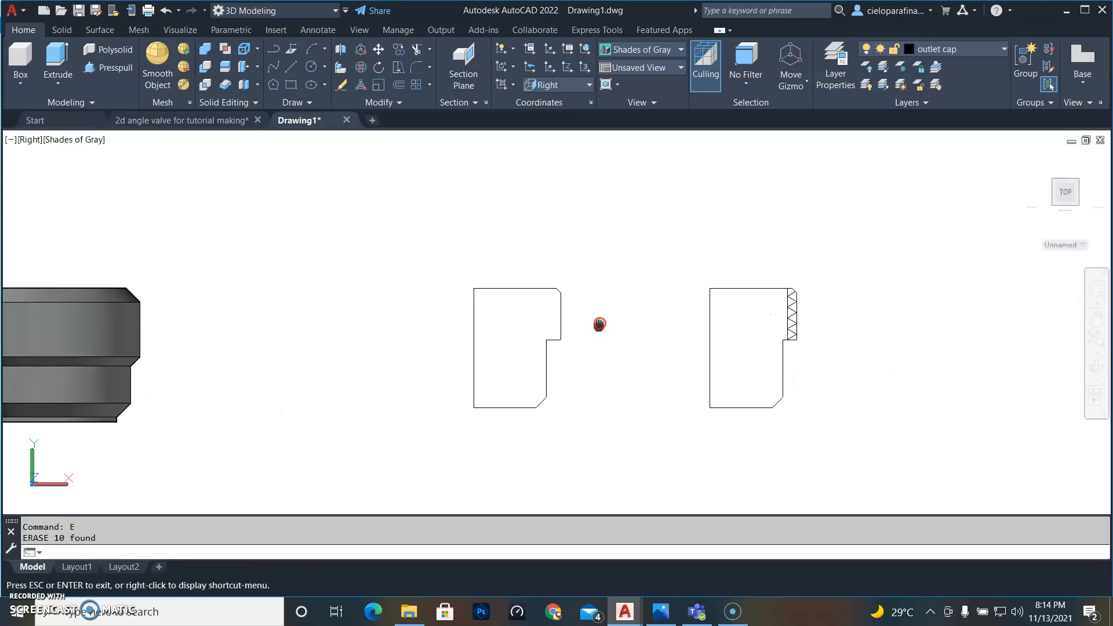
left_click(585, 441)
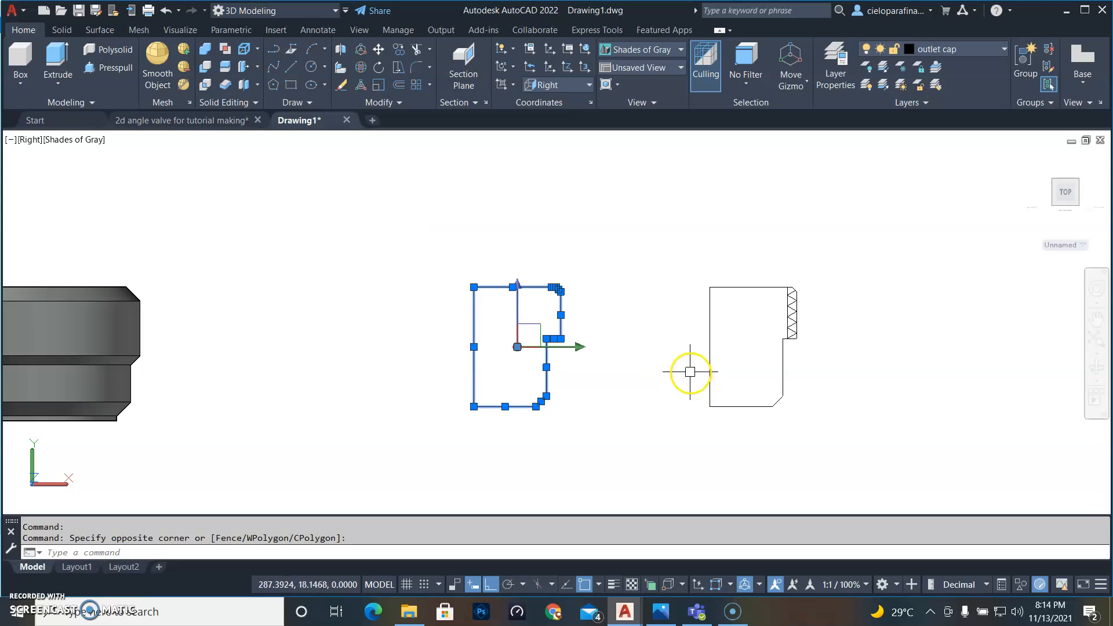
type("j")
key("Return")
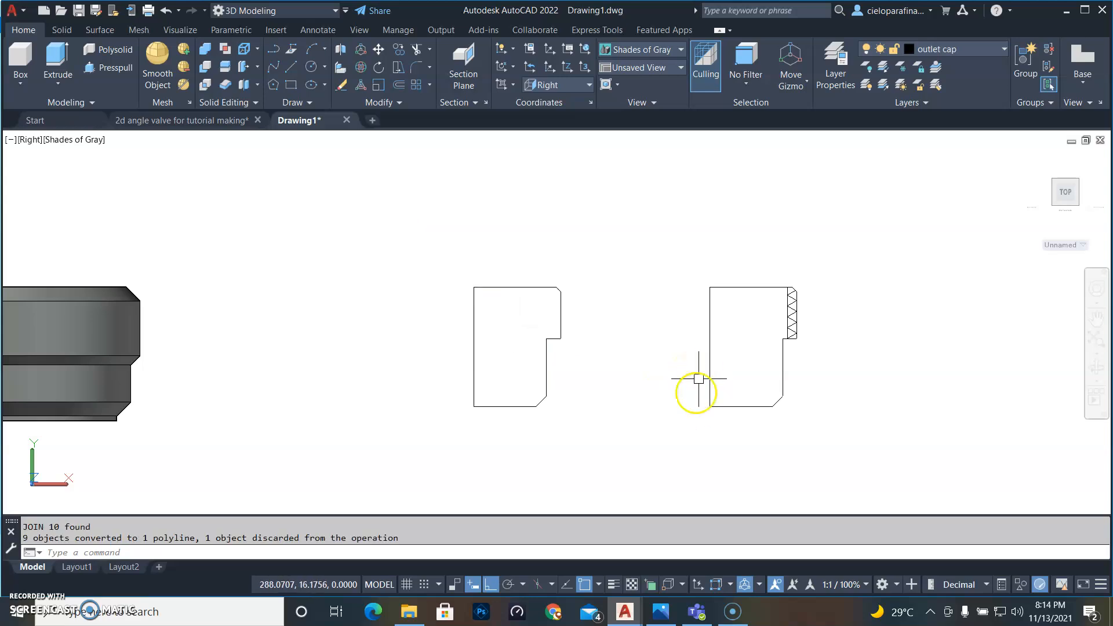
left_click(474, 369)
key("Return")
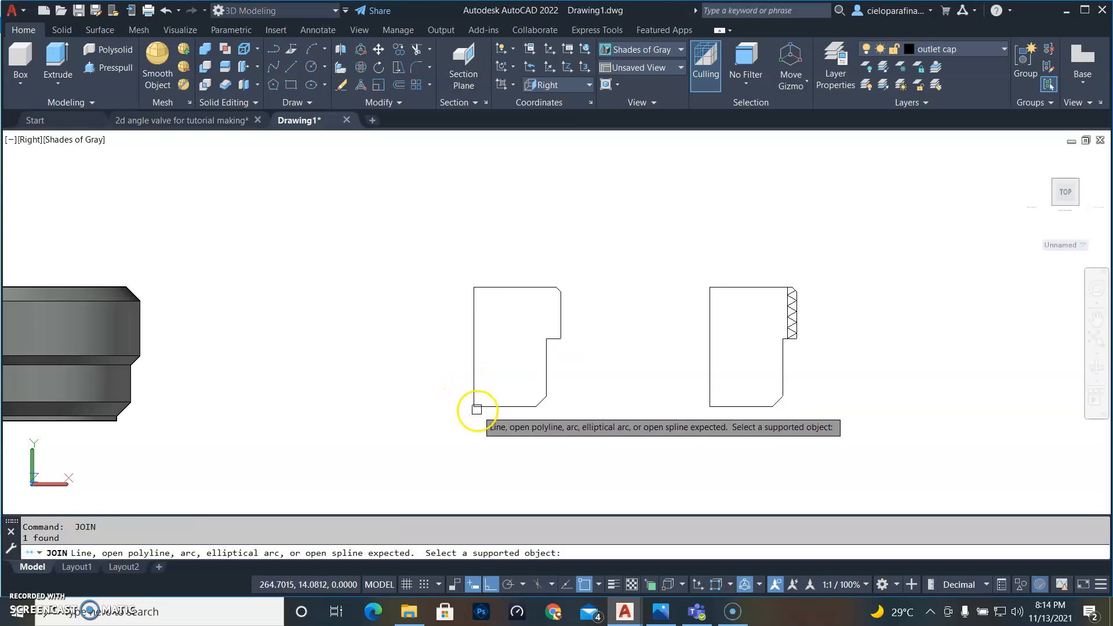
key("Escape")
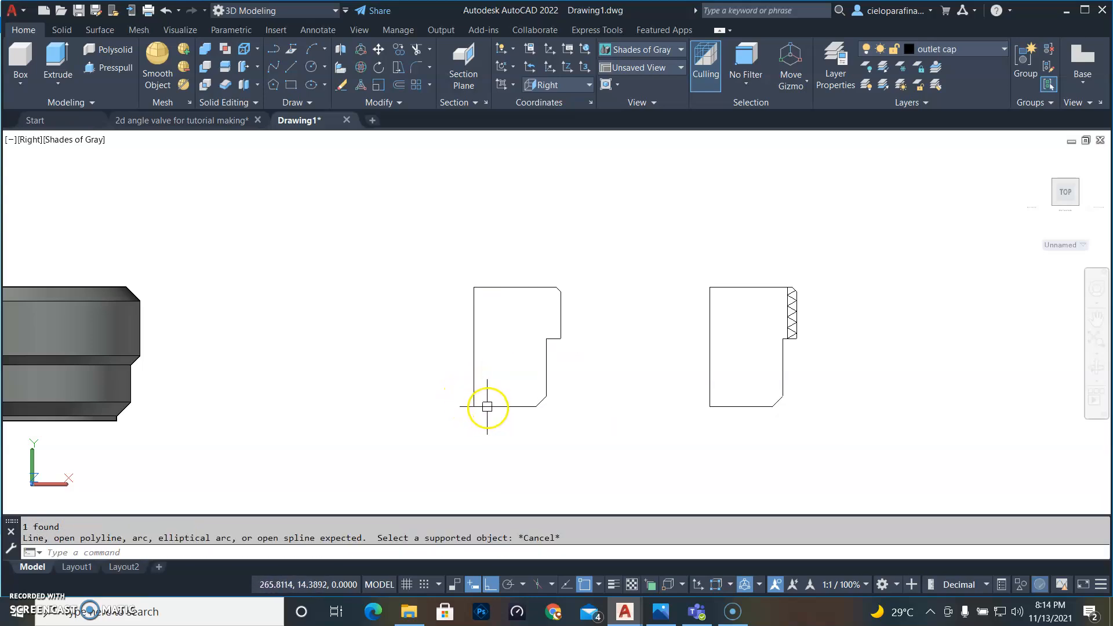
left_click(473, 405)
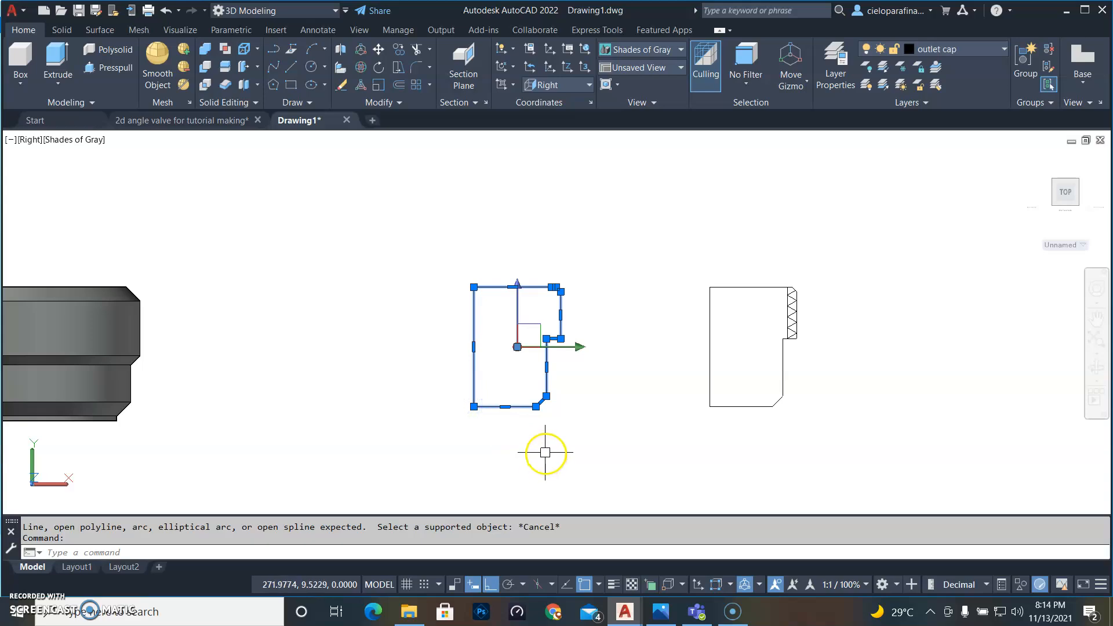
key("Escape")
Revolve the joined inner profile a full 360 degrees about its long vertical edge opposite the stepped side
type("v")
key("Return")
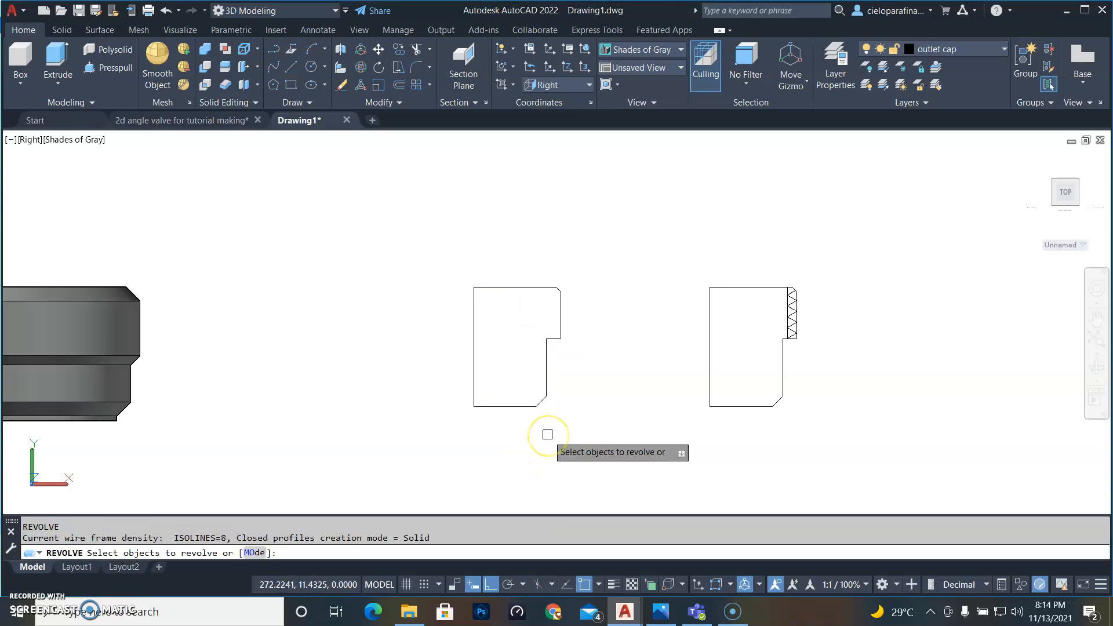
left_click(474, 370)
key("Return")
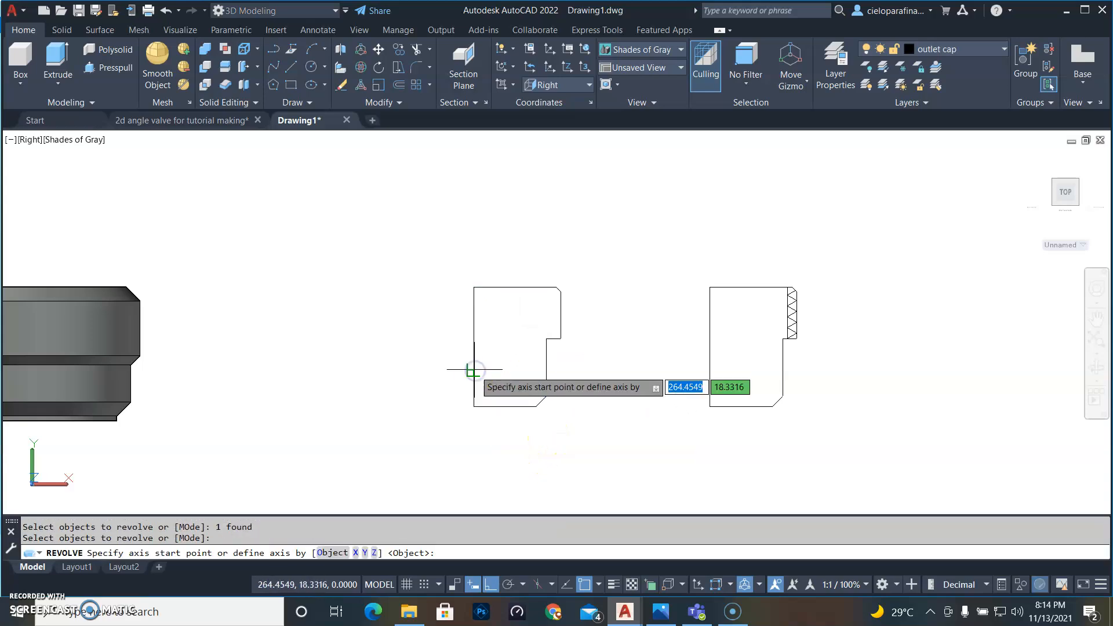
left_click(474, 405)
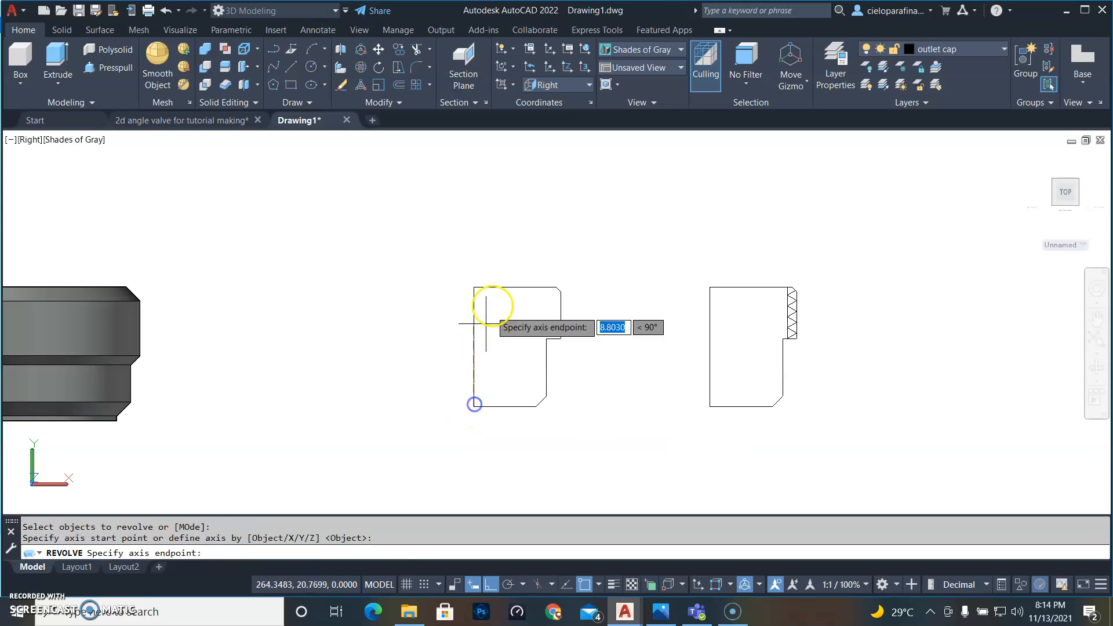
left_click(473, 287)
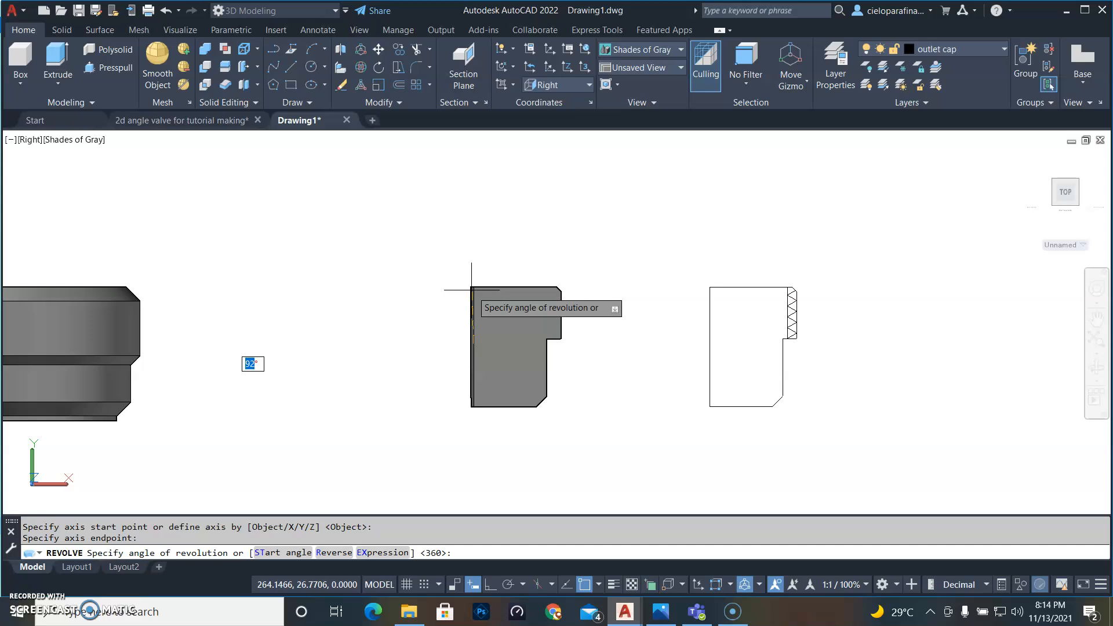
key("Return")
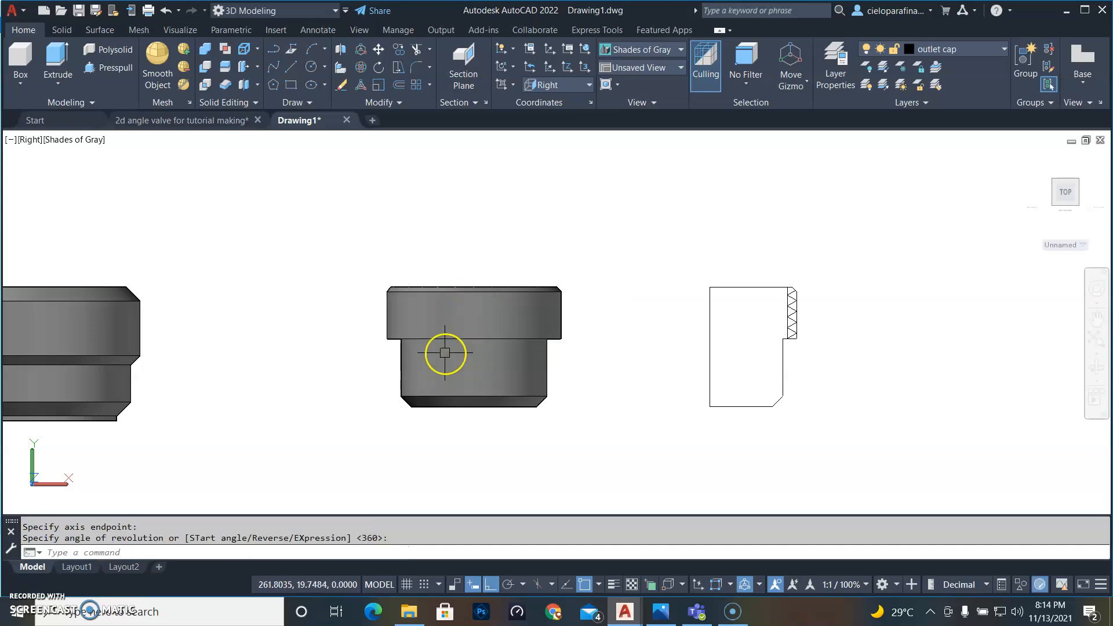
Orbit around the revolved inner solid to examine its shape in 3D beside the hollow body solid
left_click(197, 370)
left_click(197, 371)
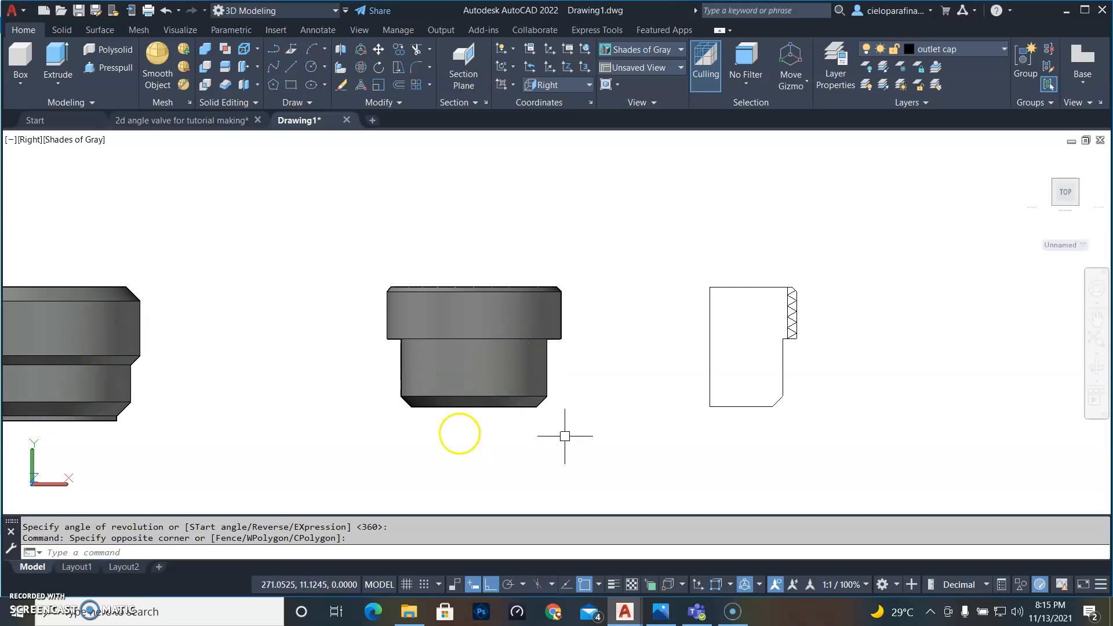
left_click(1096, 366)
left_click_drag(234, 383, 320, 428)
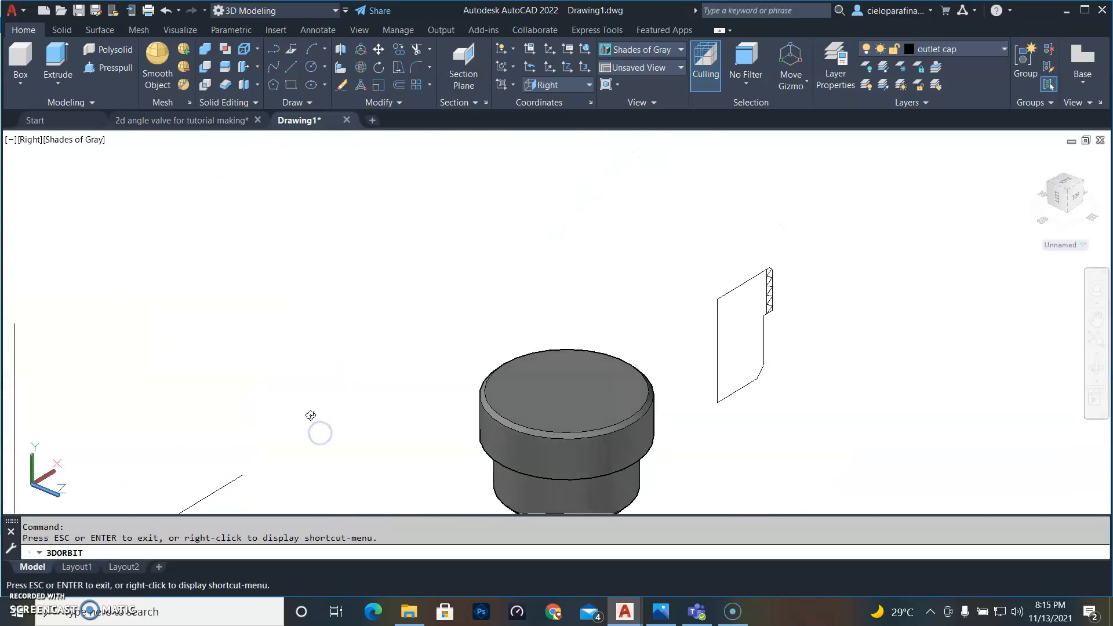
middle_click_drag(312, 417, 313, 250)
left_click_drag(331, 435, 268, 447)
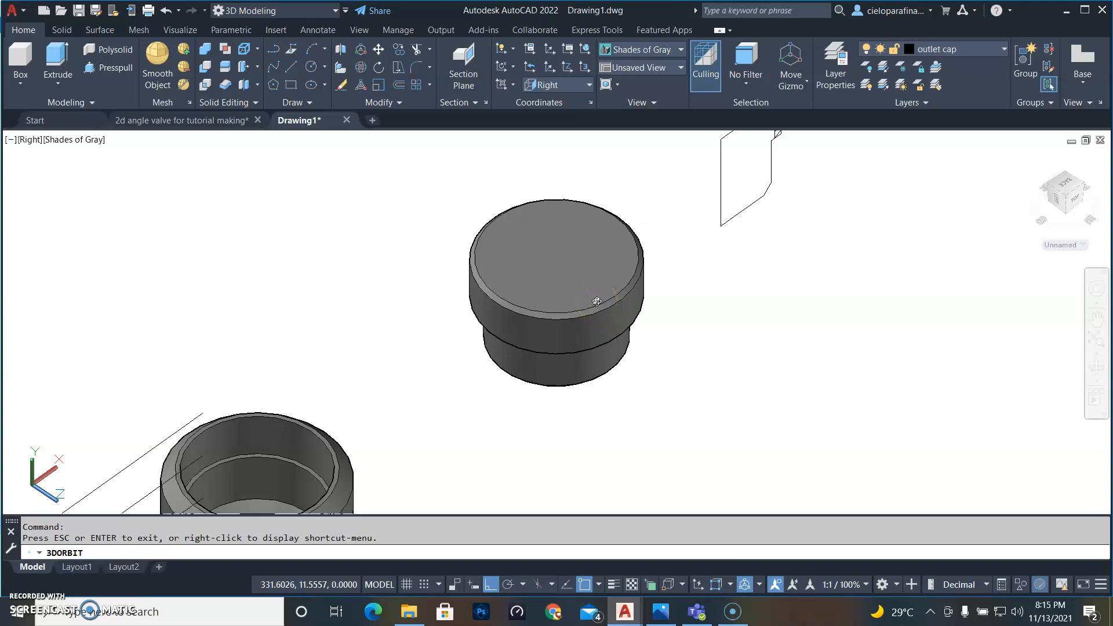
key("Escape")
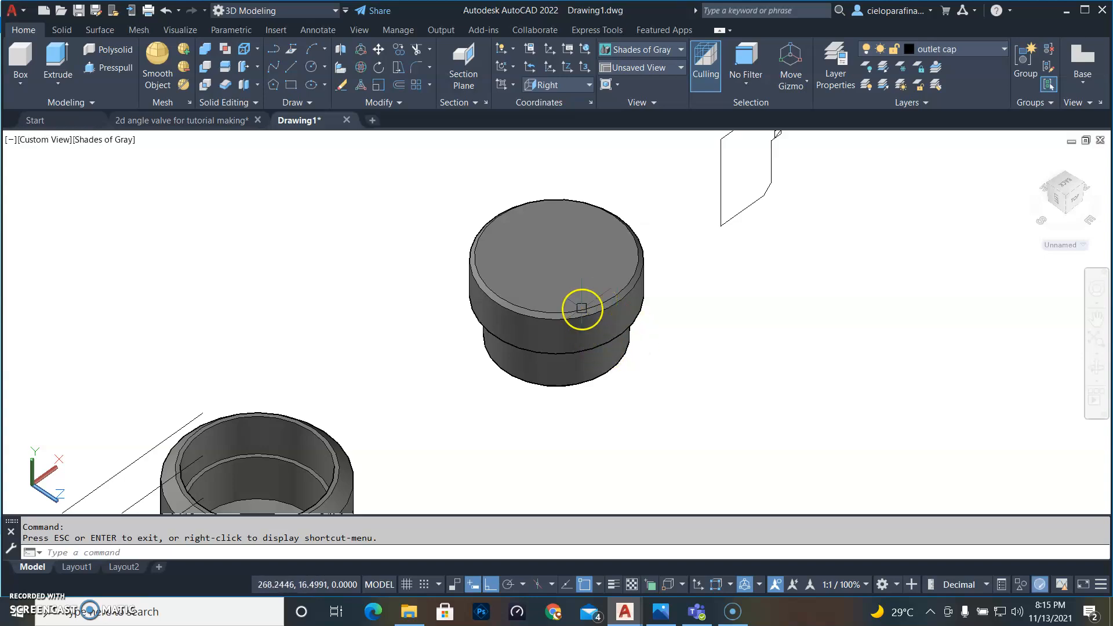
Return to the Right view and examine the inner solid alongside the body solid and the remaining threaded profile
left_click(43, 140)
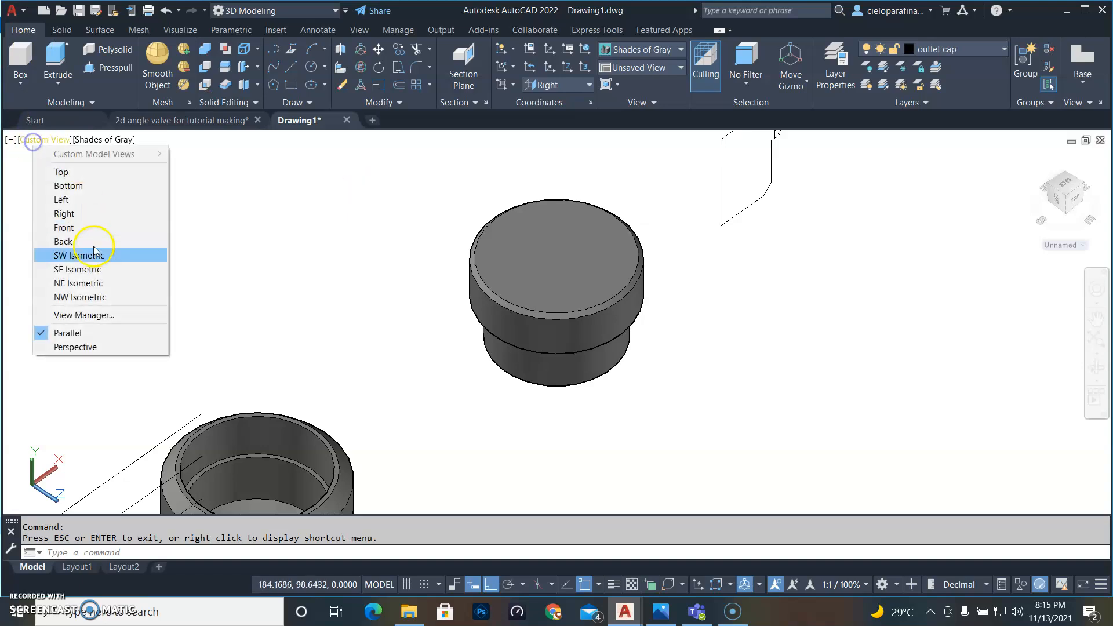
left_click(64, 213)
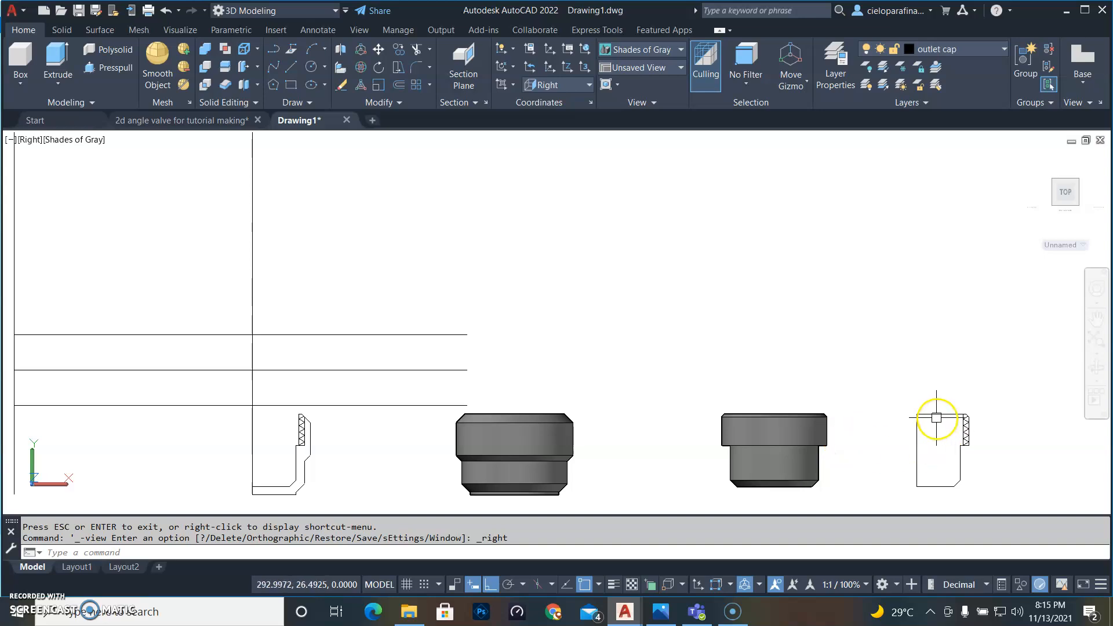
scroll(835, 432, "up", 2)
scroll(836, 431, "up", 3)
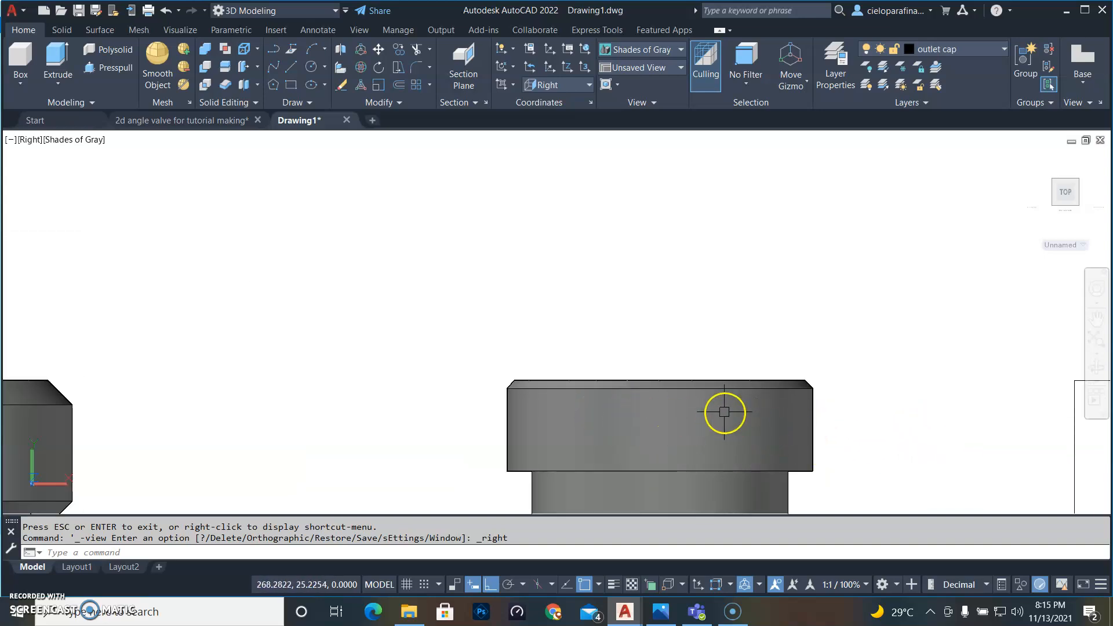
mouse_move(862, 442)
middle_mouse_down()
mouse_move(793, 380)
mouse_move(775, 310)
middle_mouse_up()
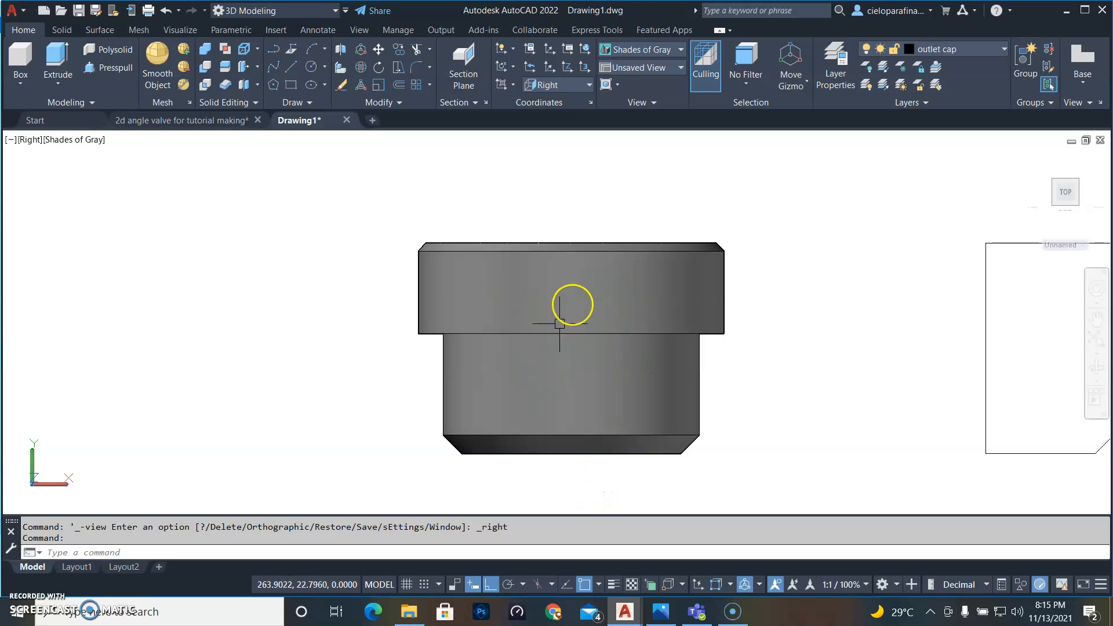
middle_click_drag(251, 373, 538, 338)
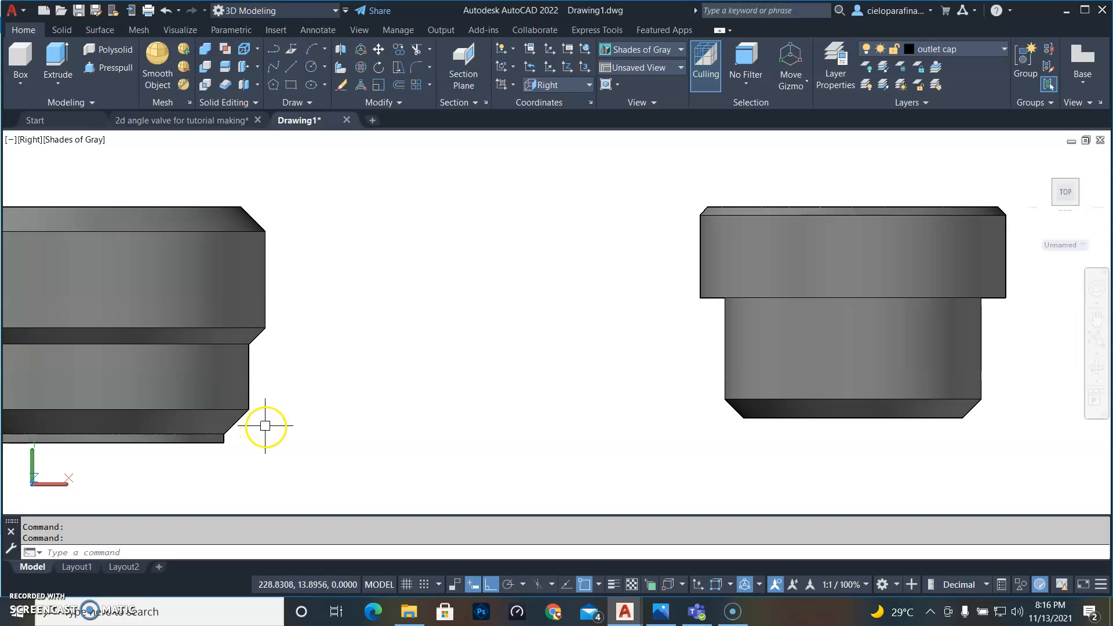
scroll(695, 383, "down", 5)
scroll(849, 355, "up", 2)
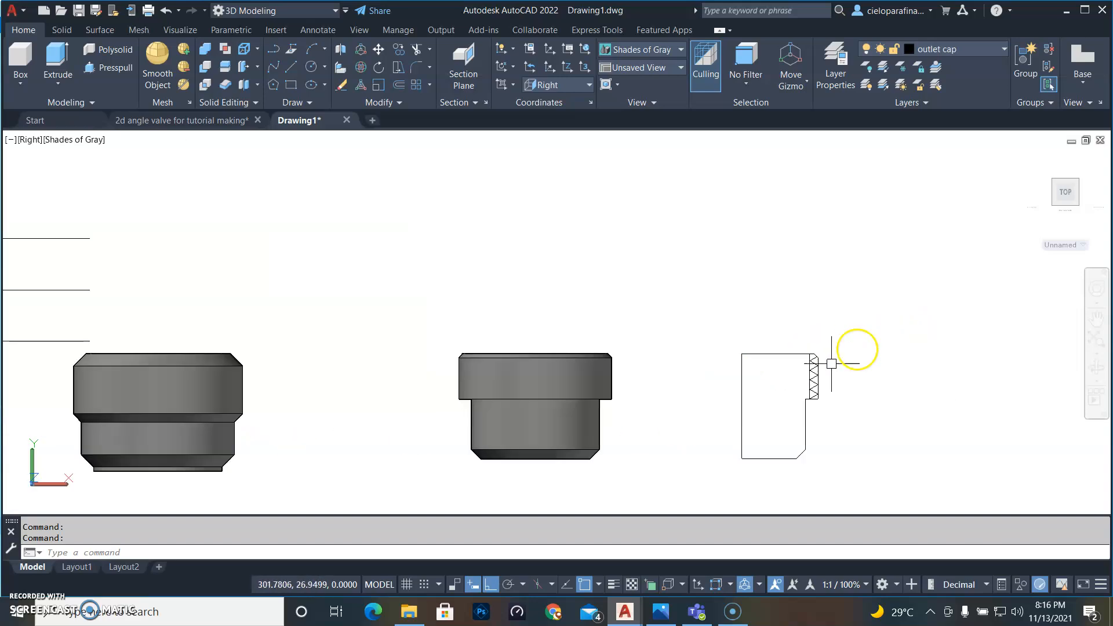
scroll(836, 416, "up", 2)
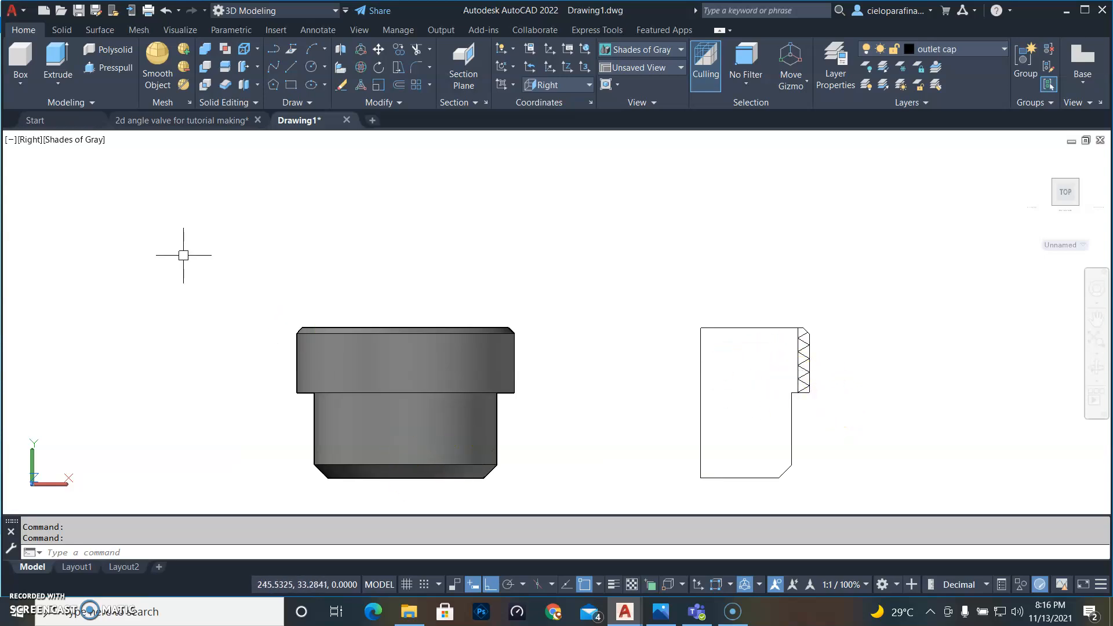
Switch the model to the Top view and display it in the 2D Wireframe visual style
left_click(31, 142)
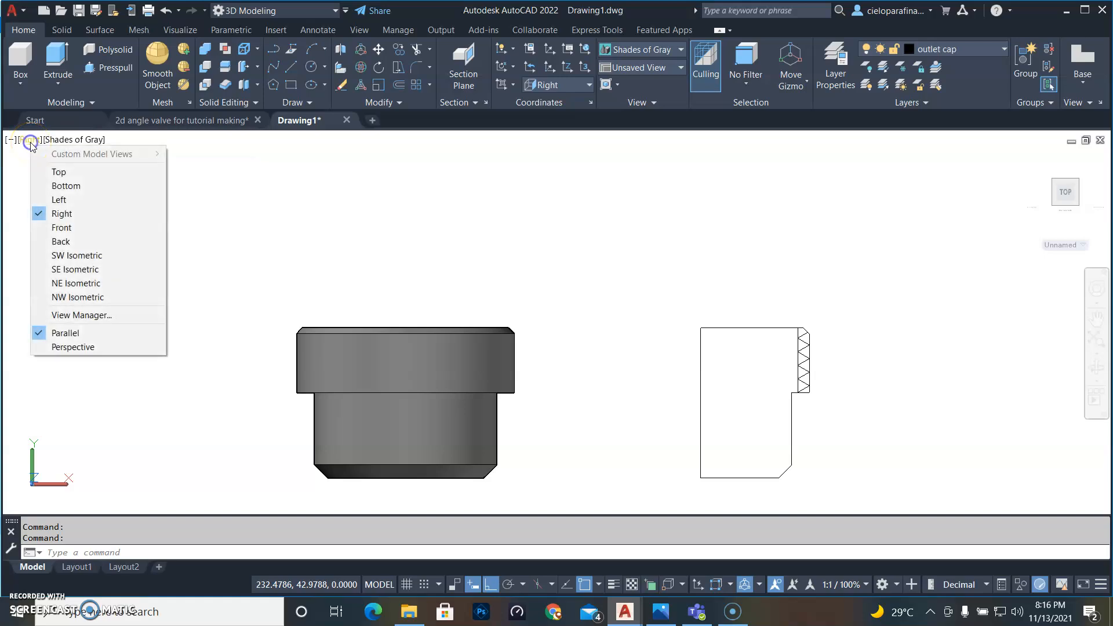
left_click(58, 172)
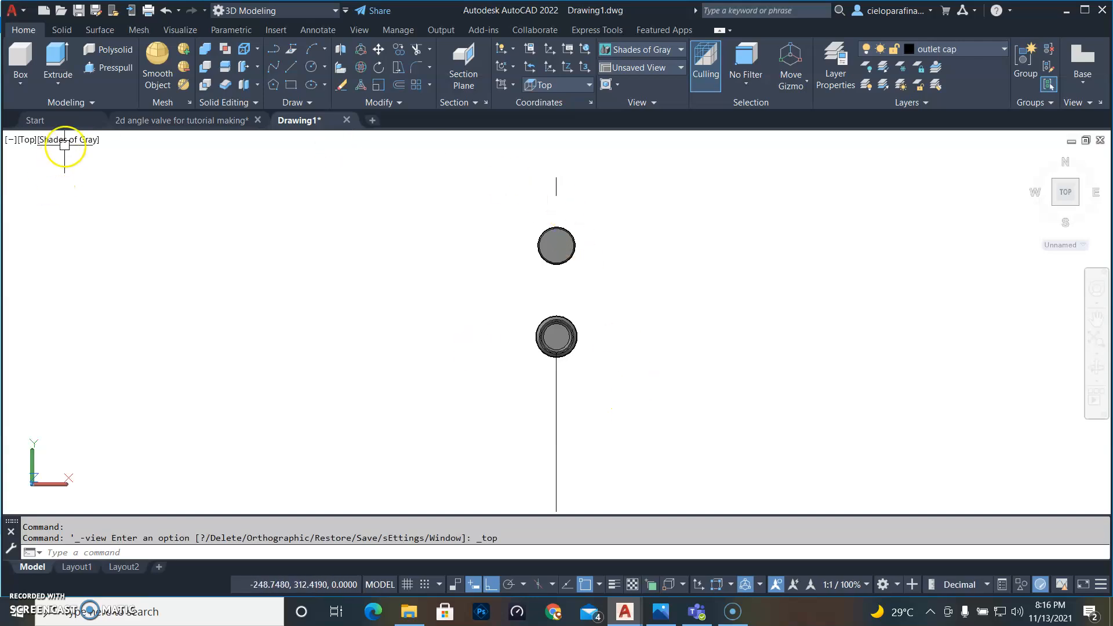
left_click(69, 139)
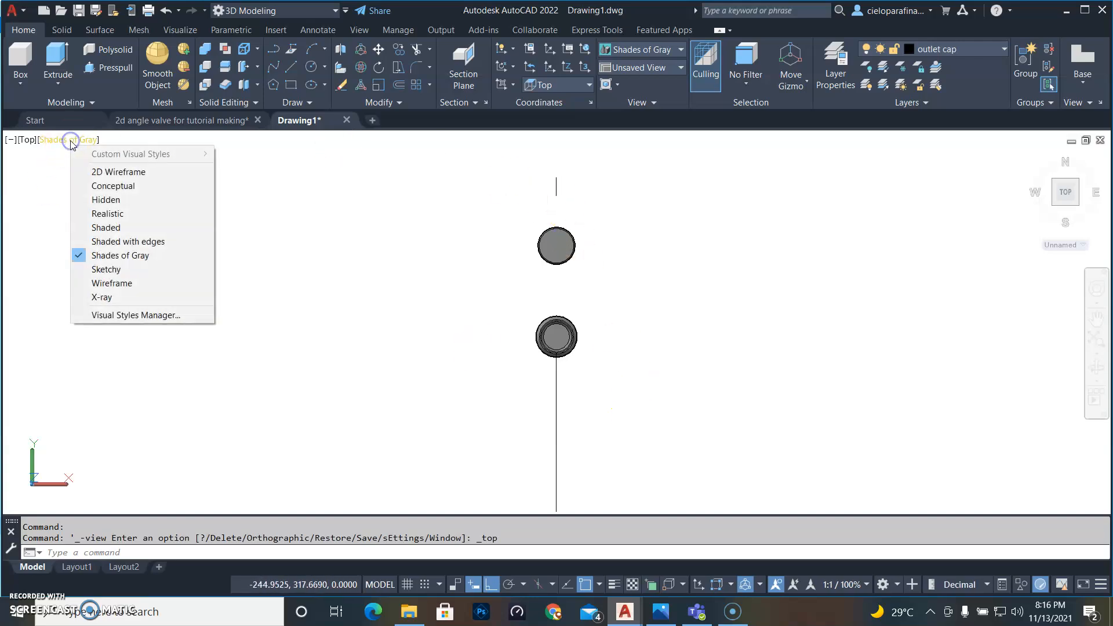
left_click(116, 173)
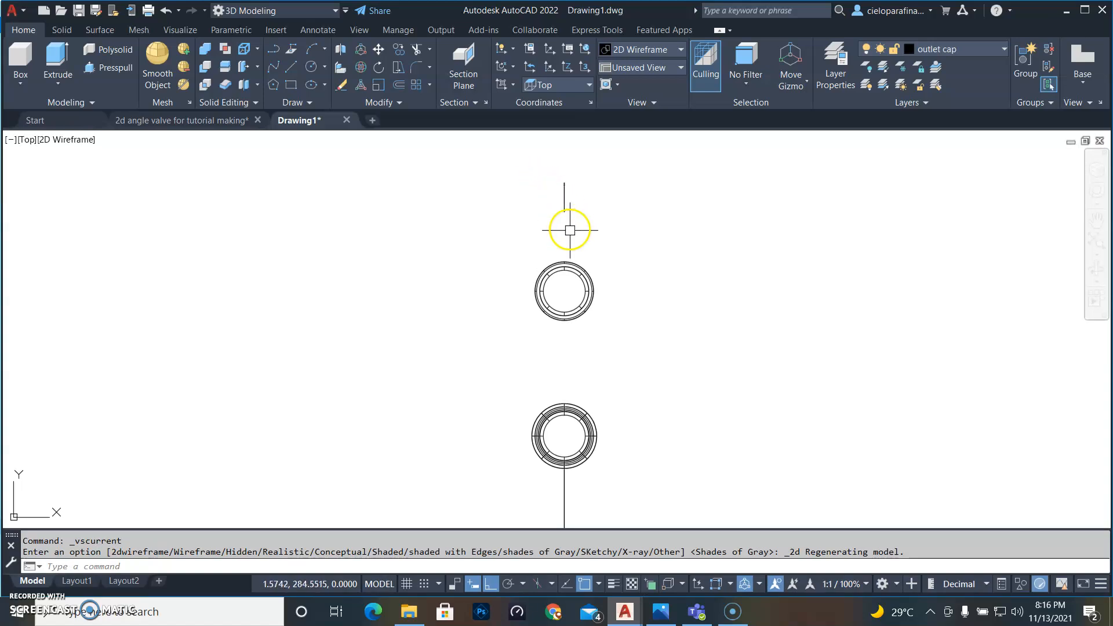
Draw a circle with a diameter of 18.5 centred on the revolved inner solid
scroll(580, 258, "up", 2)
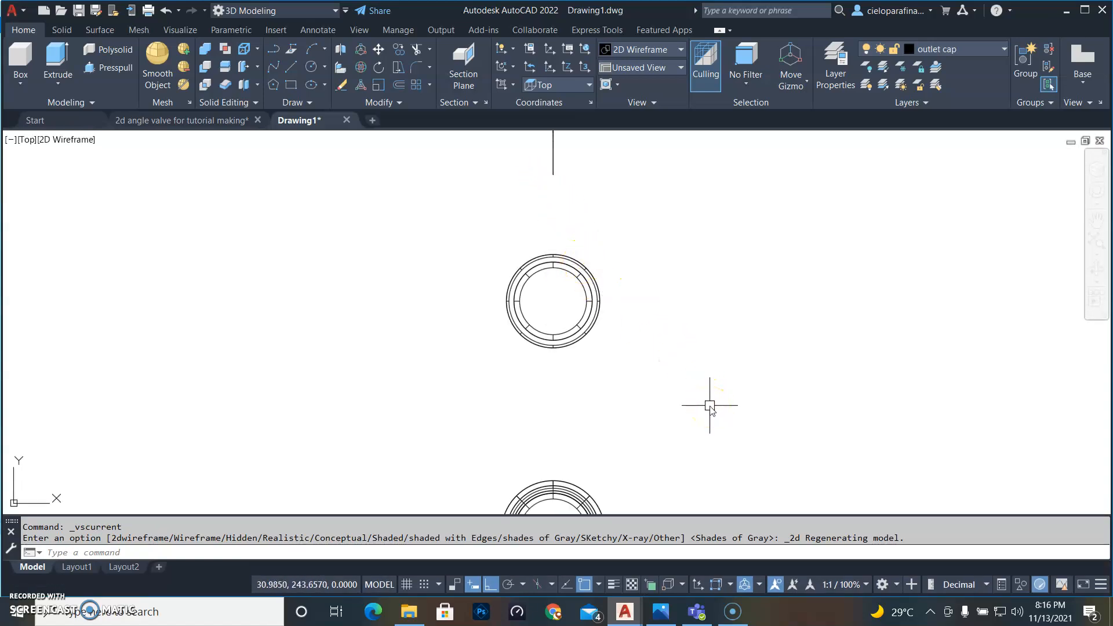
type("c")
key("Return")
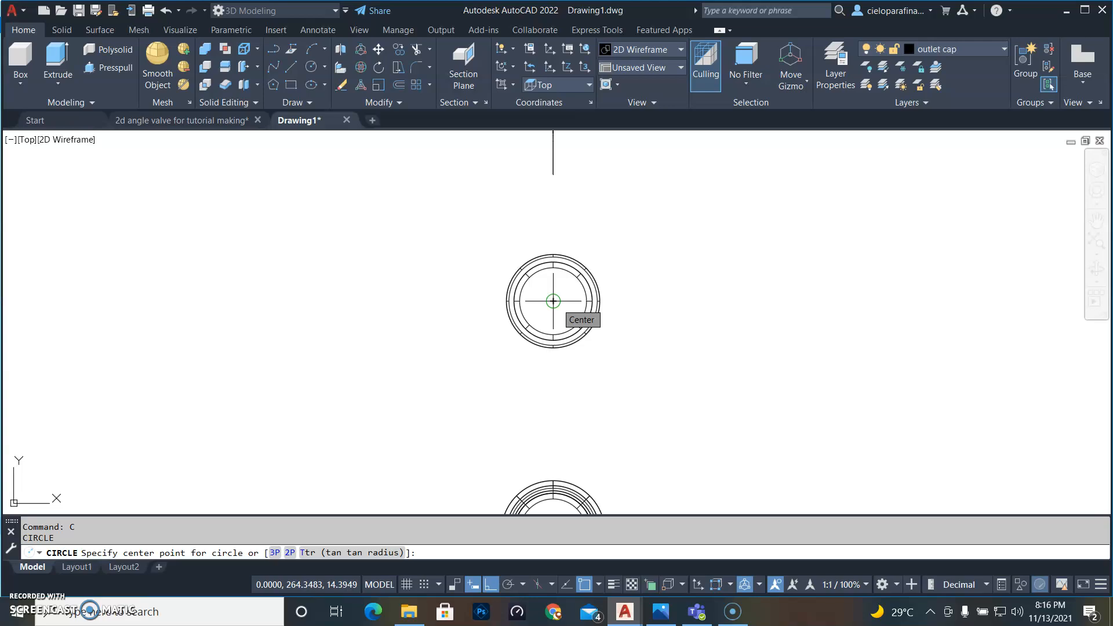
left_click(553, 301)
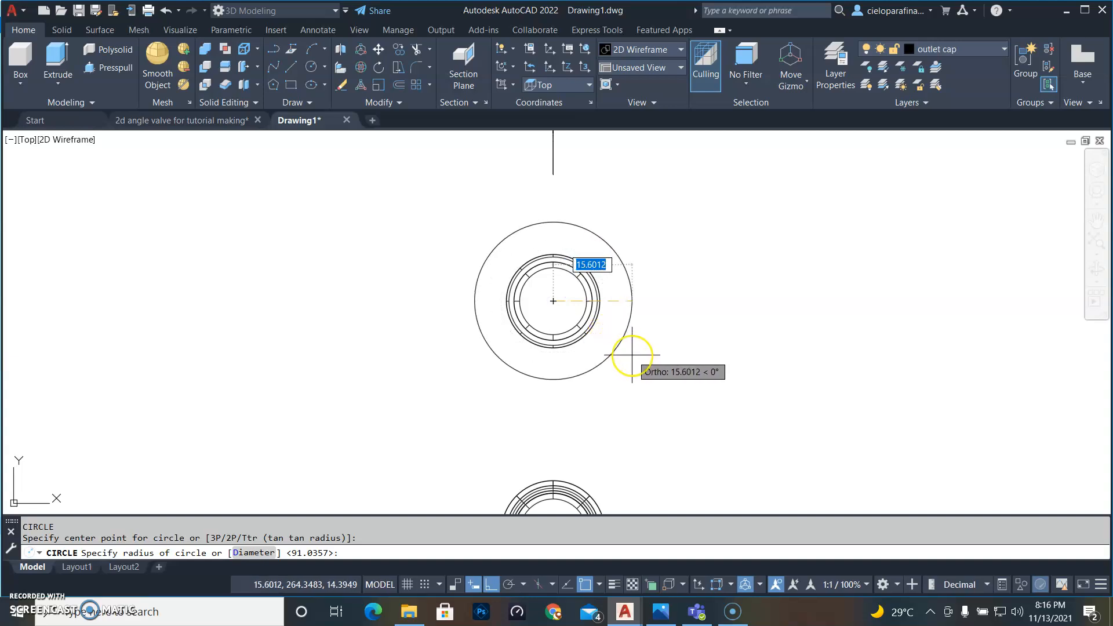
type("d")
key("Return")
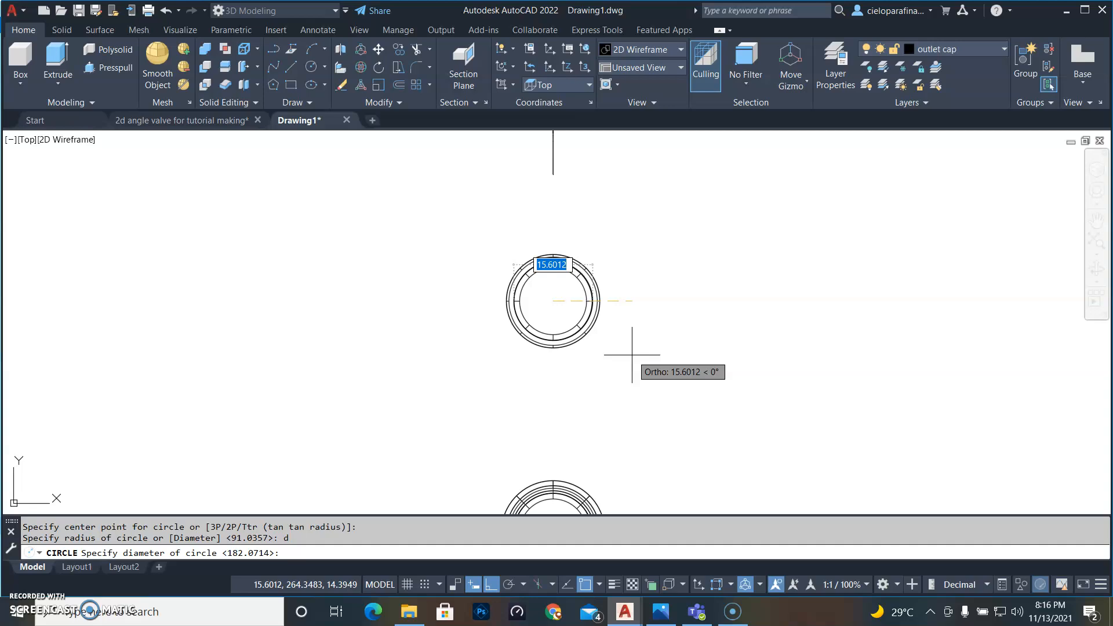
type("18.5")
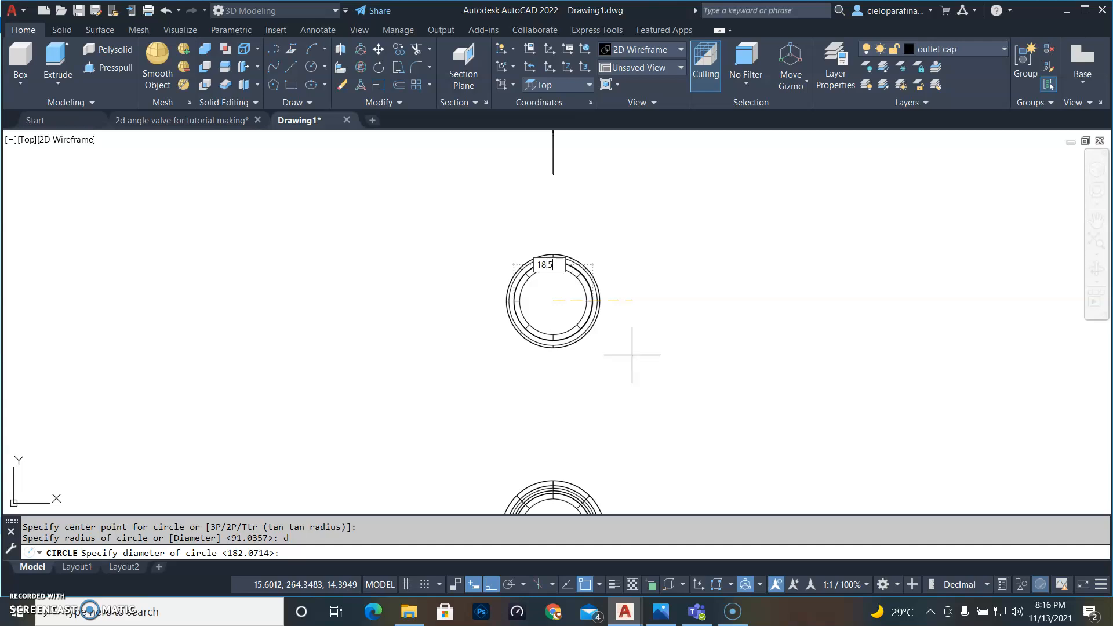
key("Return")
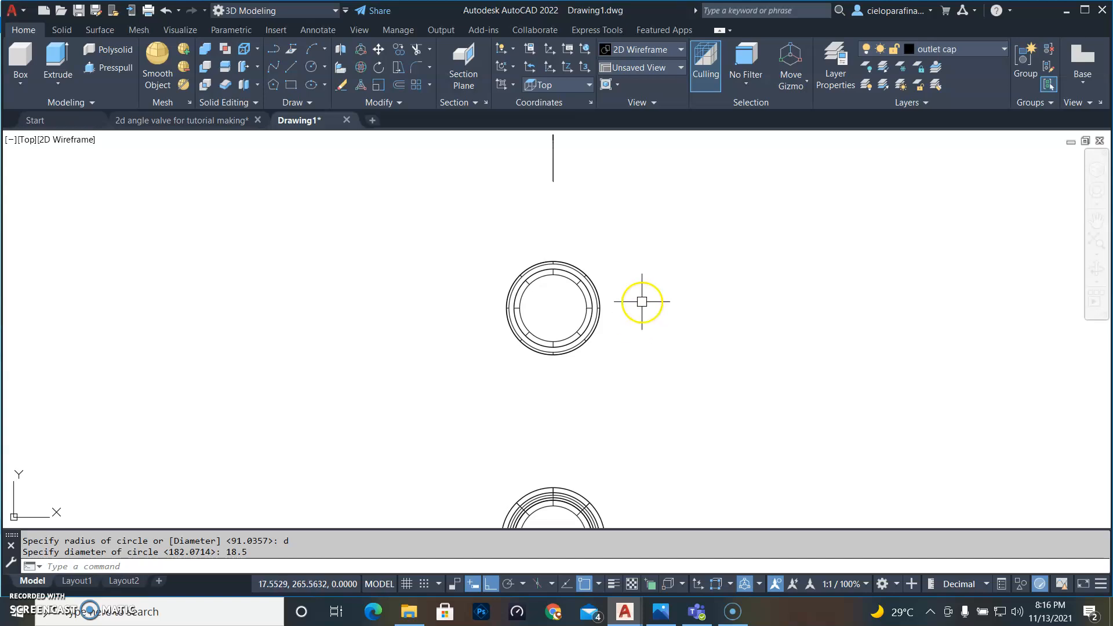
Start a helix at the centre of the 18.5 diameter circle, with both base and top diameters set to 18.5
left_click(83, 567)
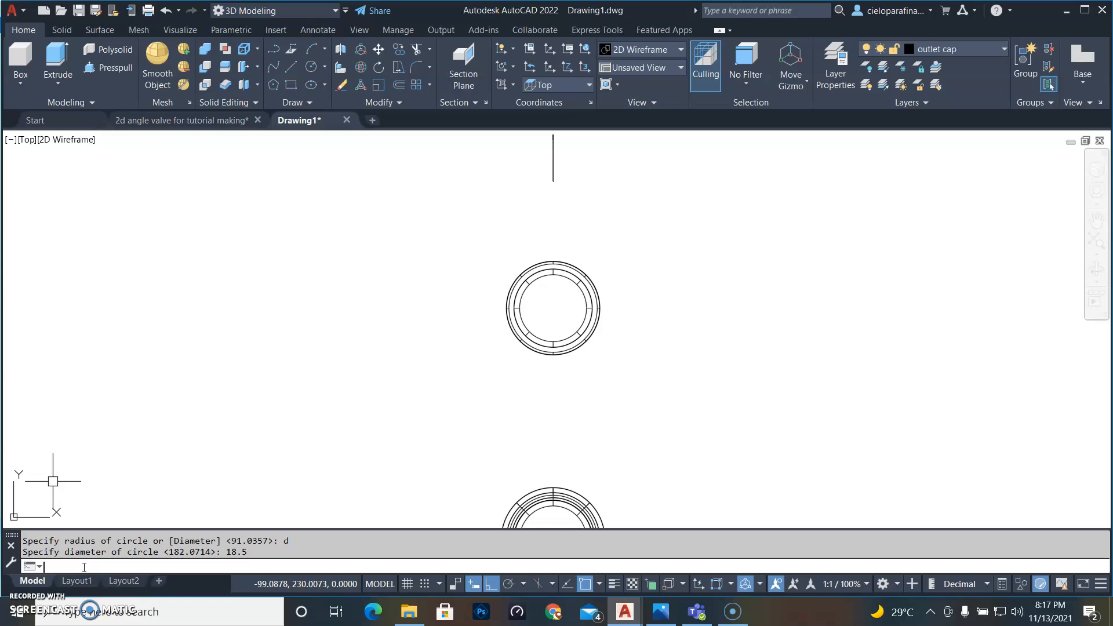
type("HELIX")
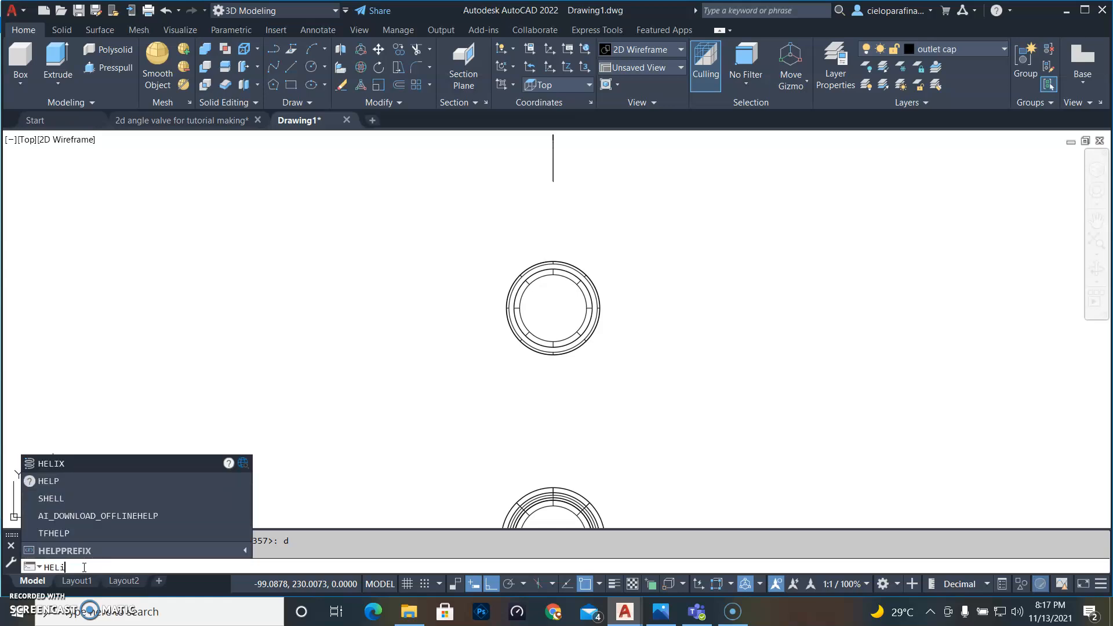
key("Return")
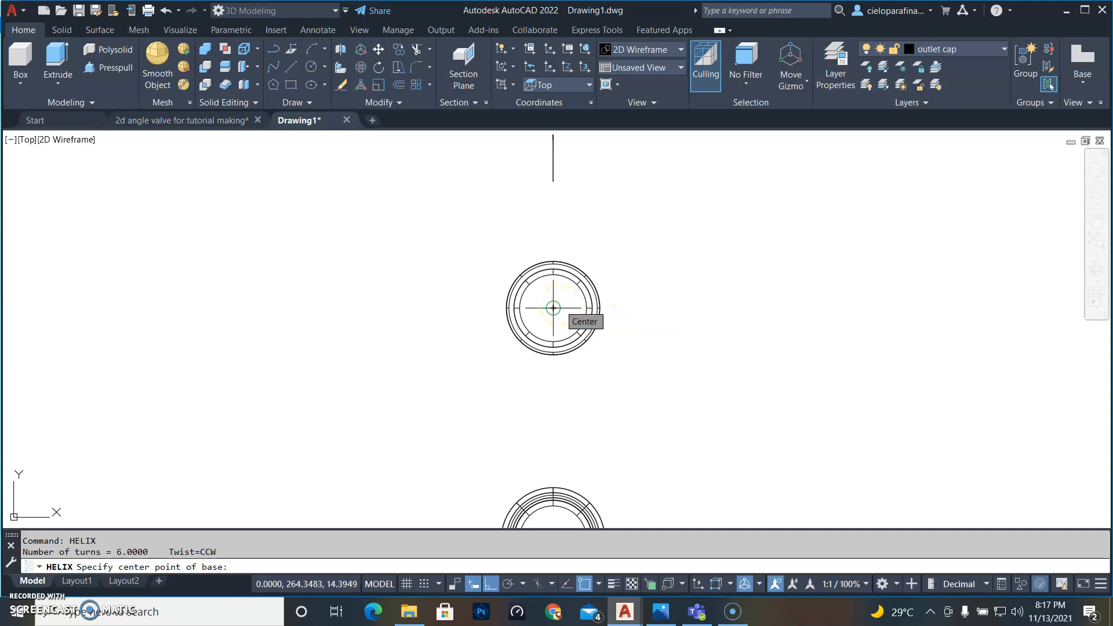
left_click(553, 307)
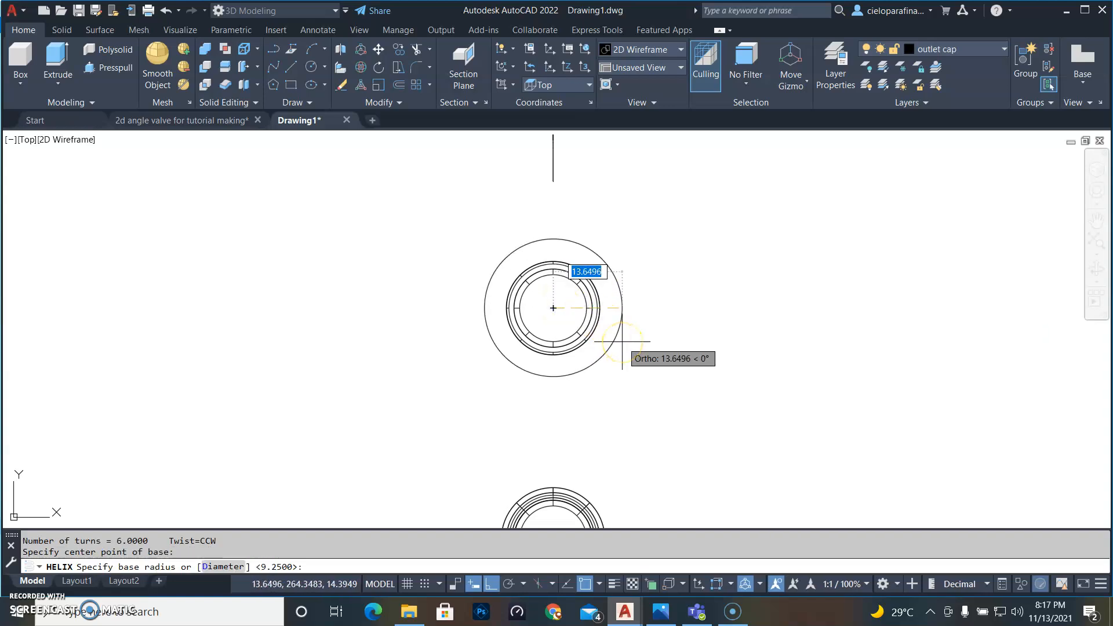
type("d")
key("Return")
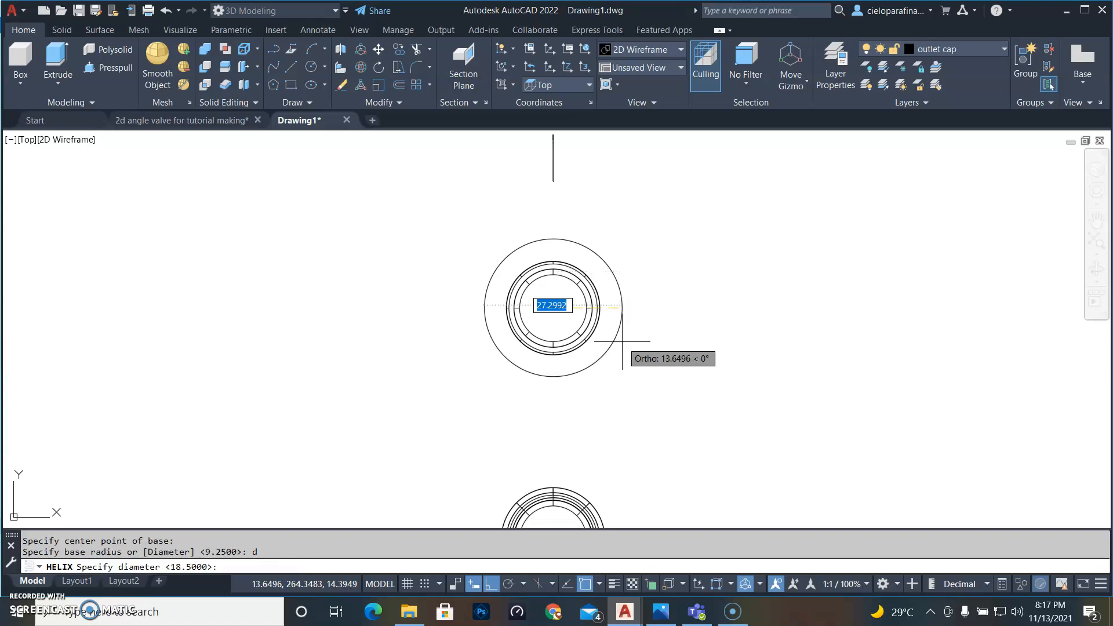
type("18.5")
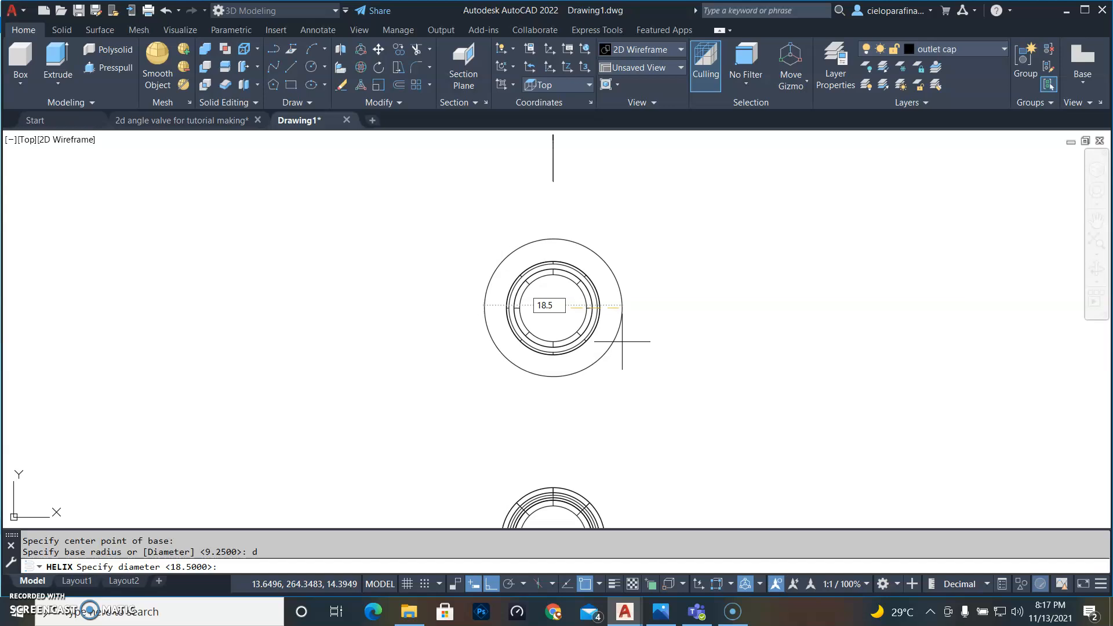
key("Return")
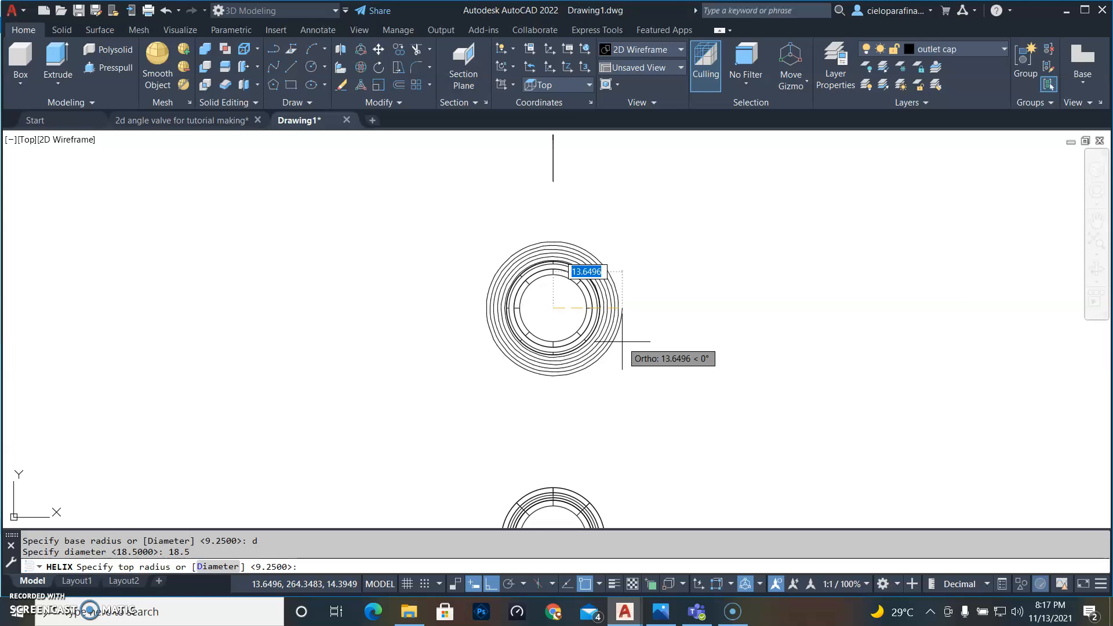
type("d")
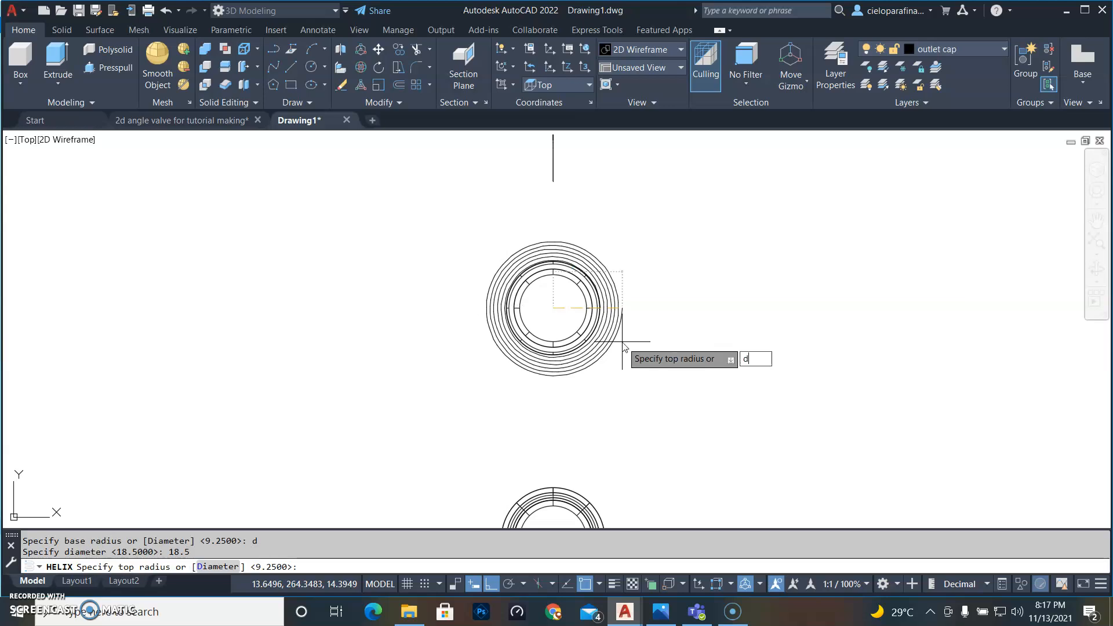
key("Return")
type("18.5")
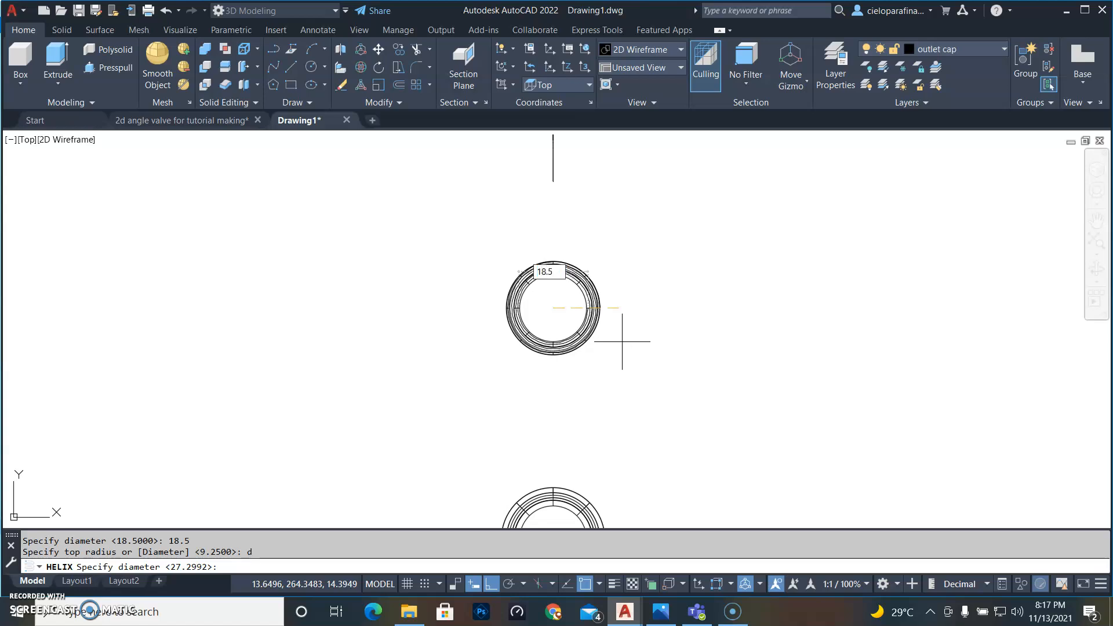
key("Return")
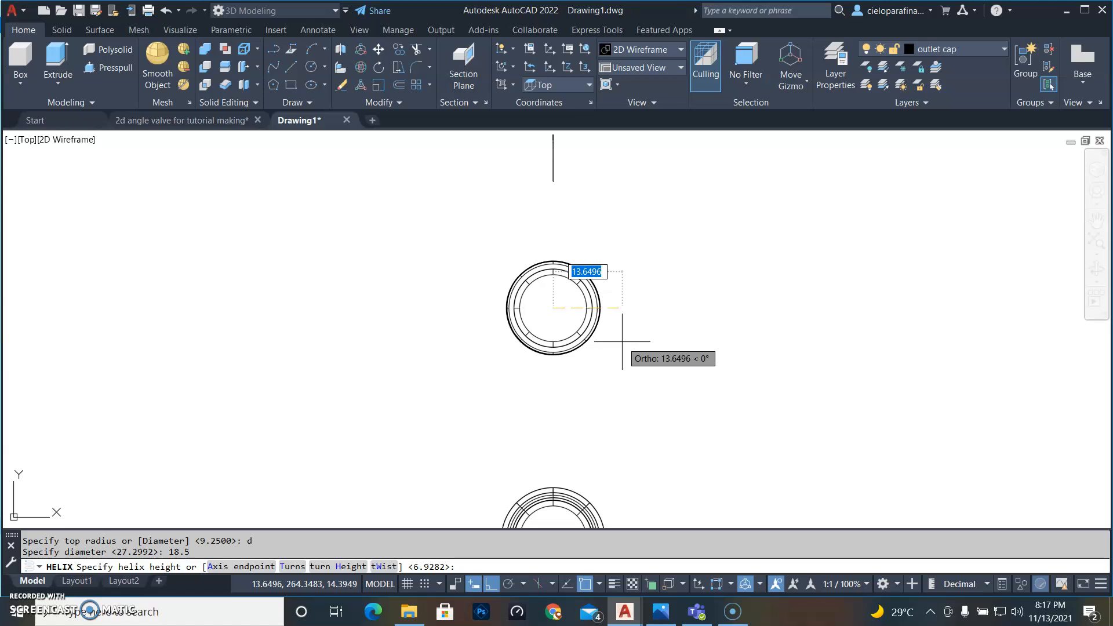
Finish the helix with a turn height of 1.1547 and 6 turns
type("h")
key("Return")
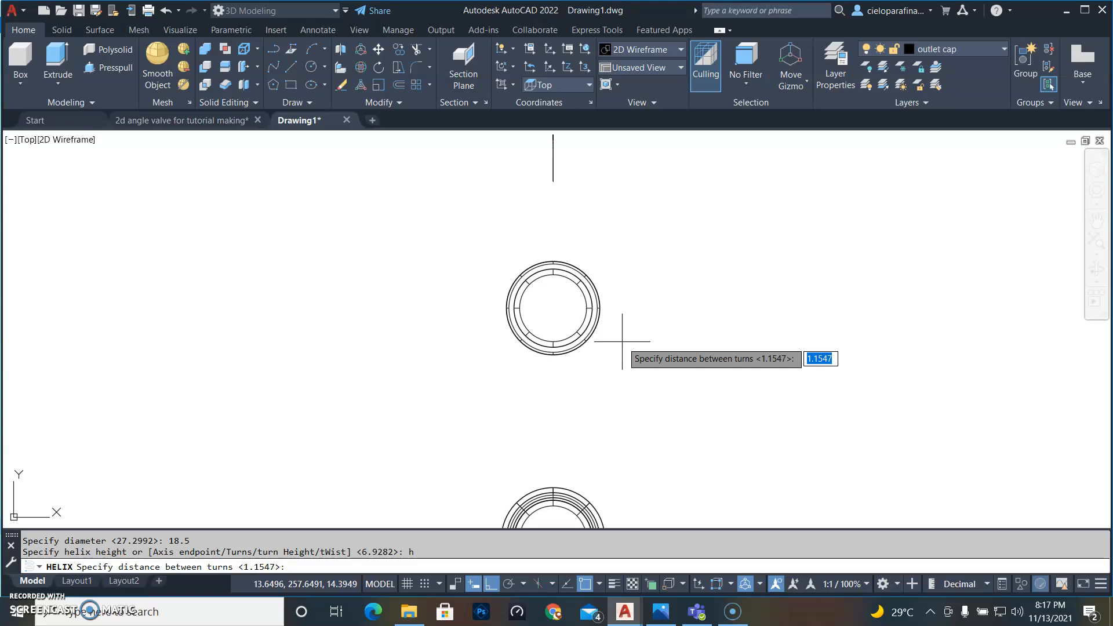
key("Return")
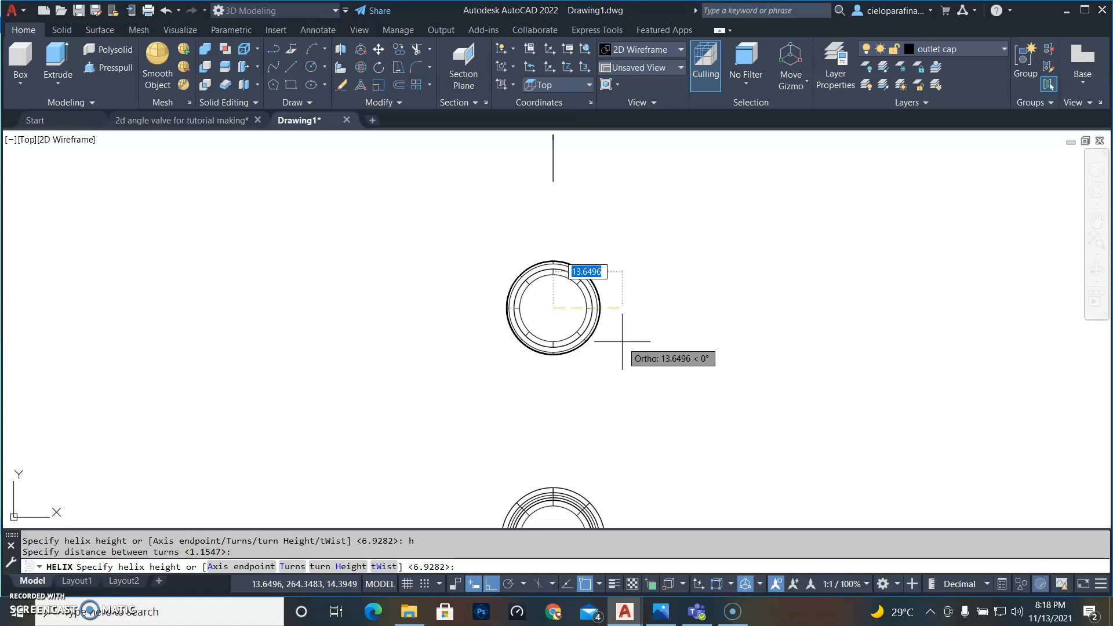
type("t")
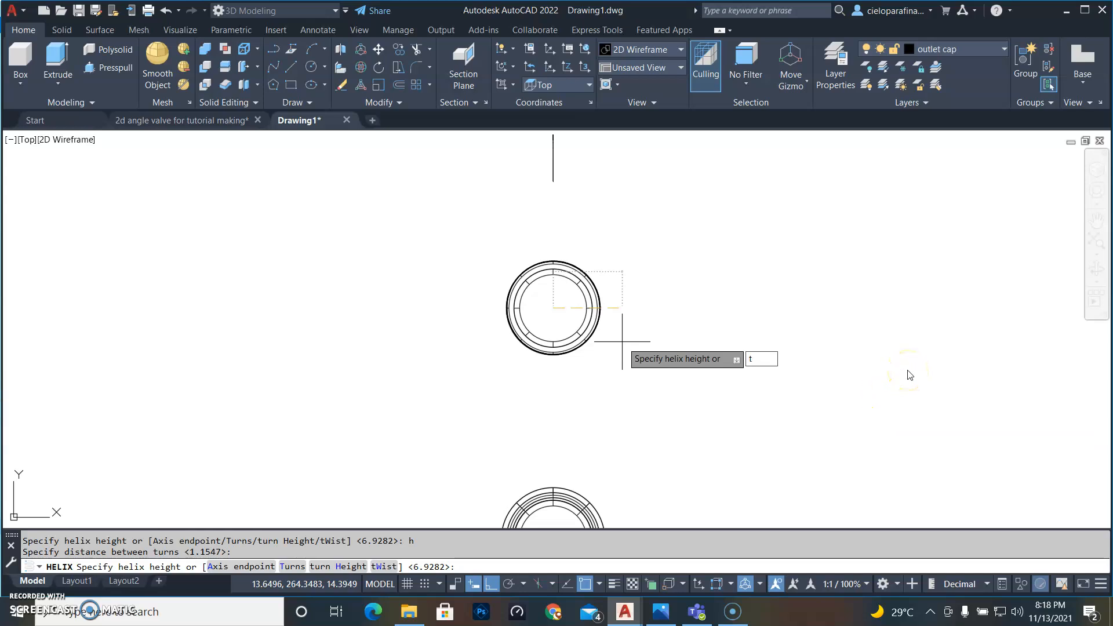
key("Return")
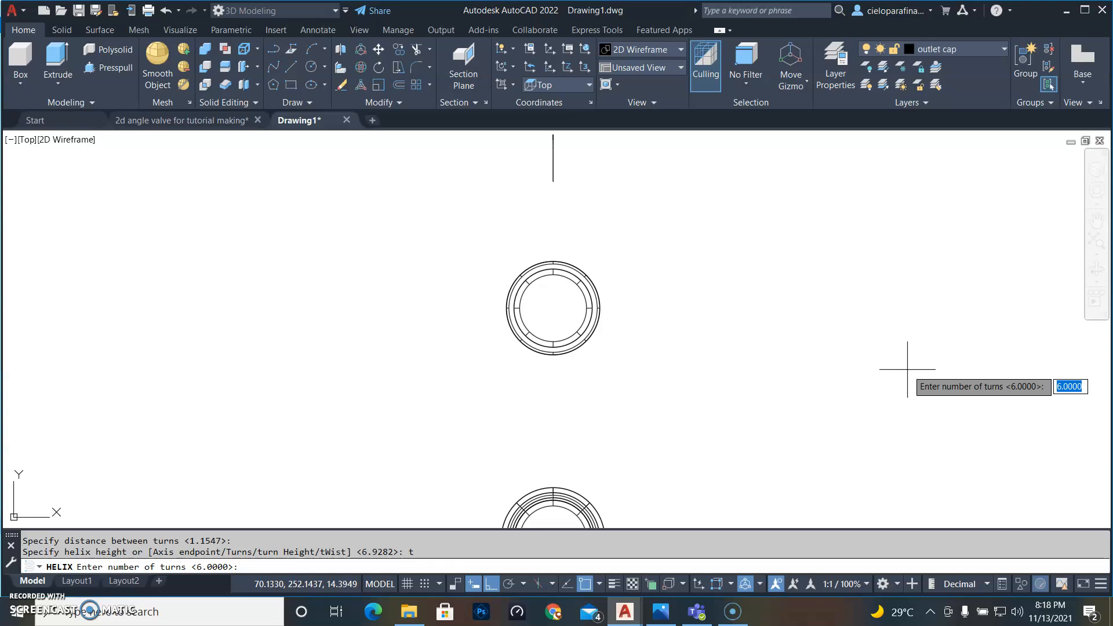
key("Escape")
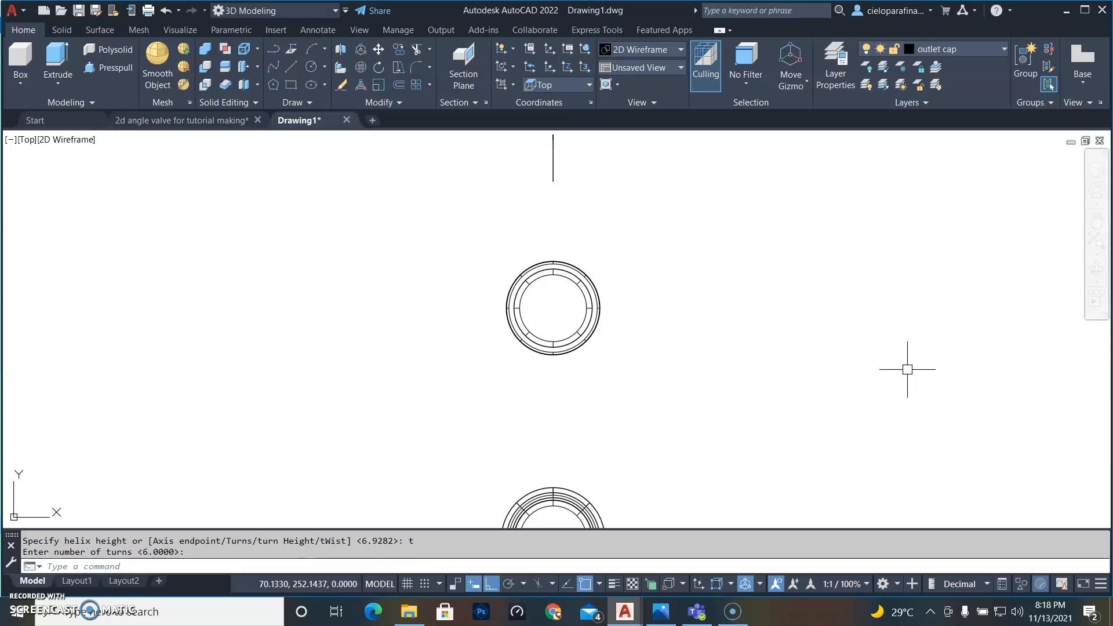
Switch the model to the Right view, showing the helix on the inner solid beside the threaded profile
left_click(26, 140)
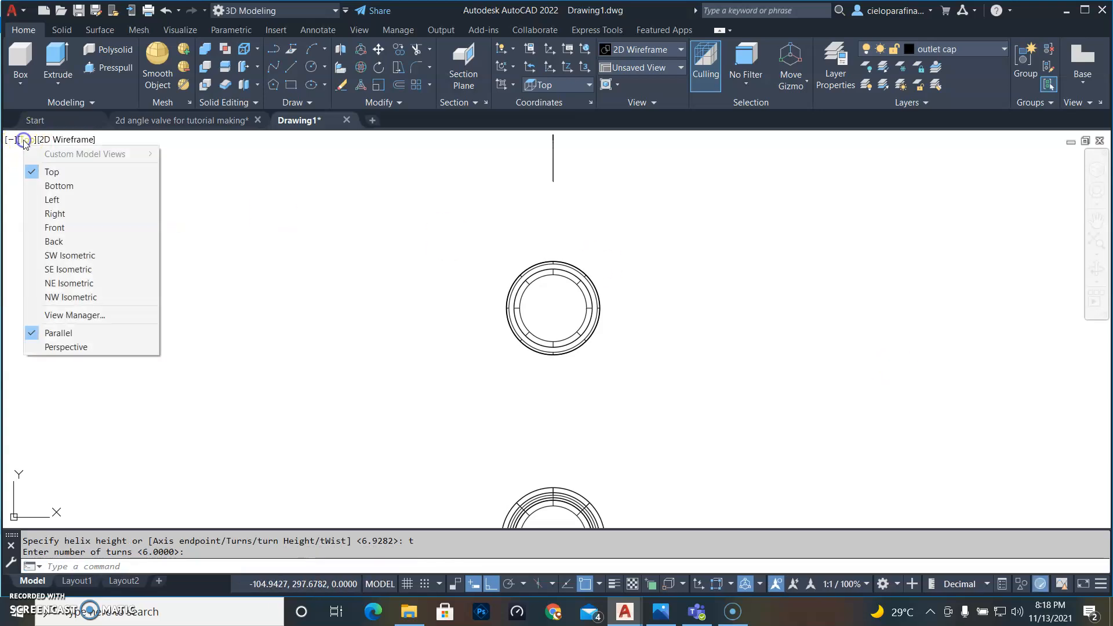
left_click(65, 213)
scroll(935, 490, "up", 3)
middle_click_drag(935, 490, 817, 420)
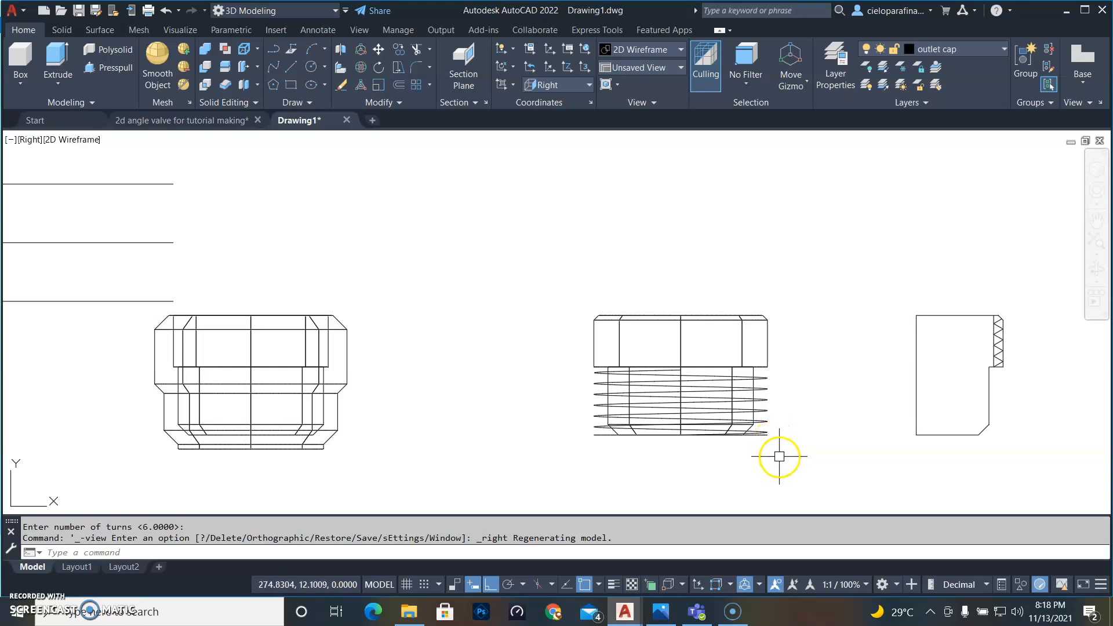
Move the helix and circle vertically from the inner solid's base centre to the centre of its wide upper section's underside
left_click(779, 455)
left_click(745, 403)
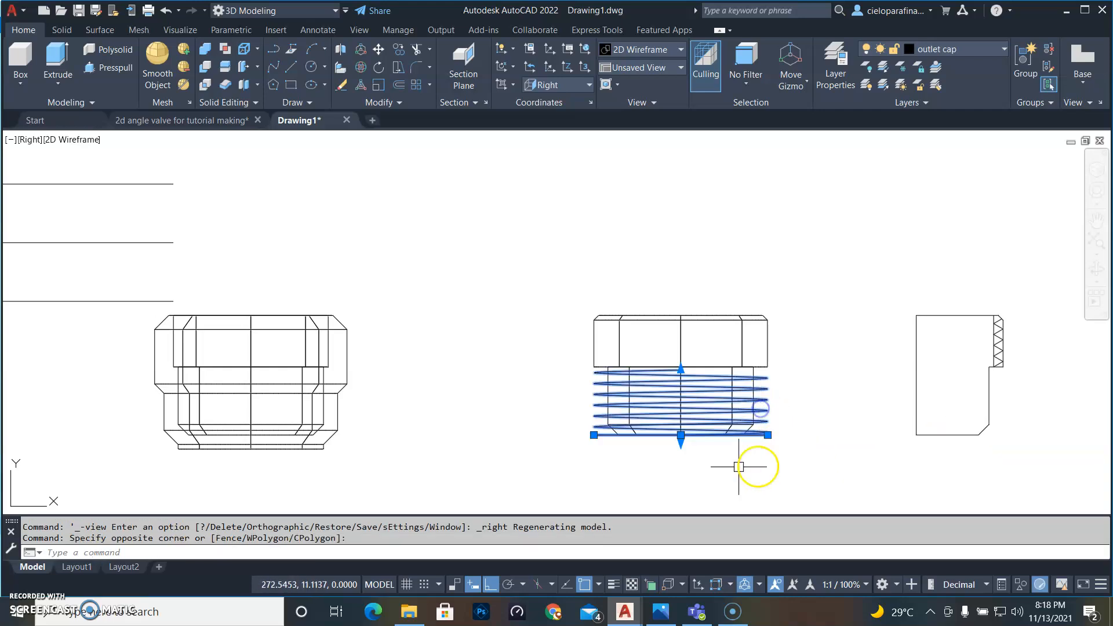
scroll(715, 462, "up", 2)
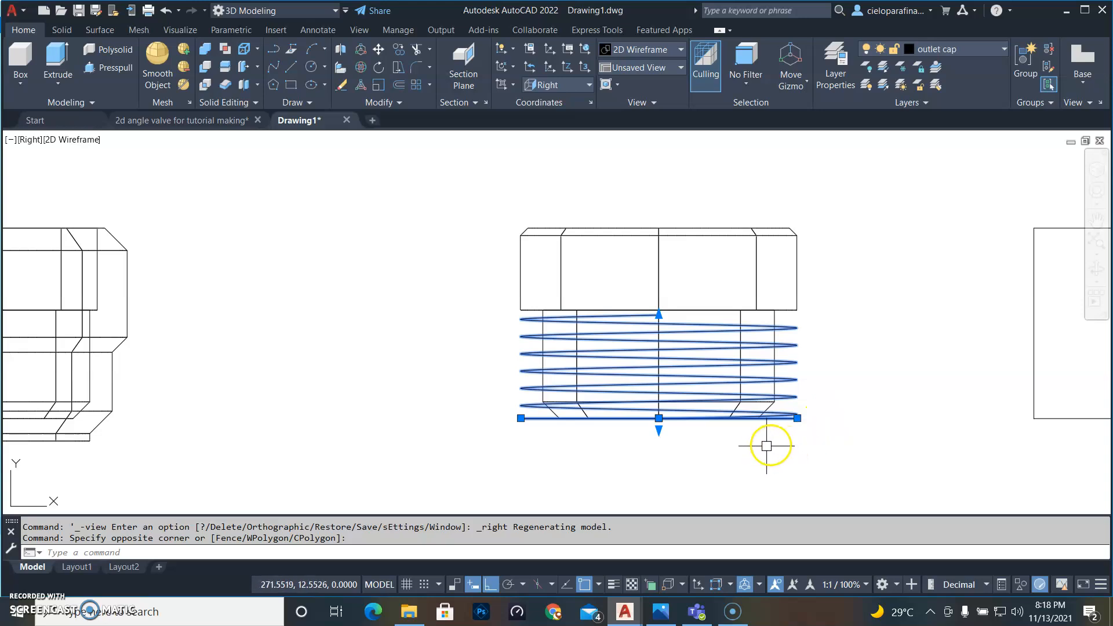
scroll(791, 412, "up", 5)
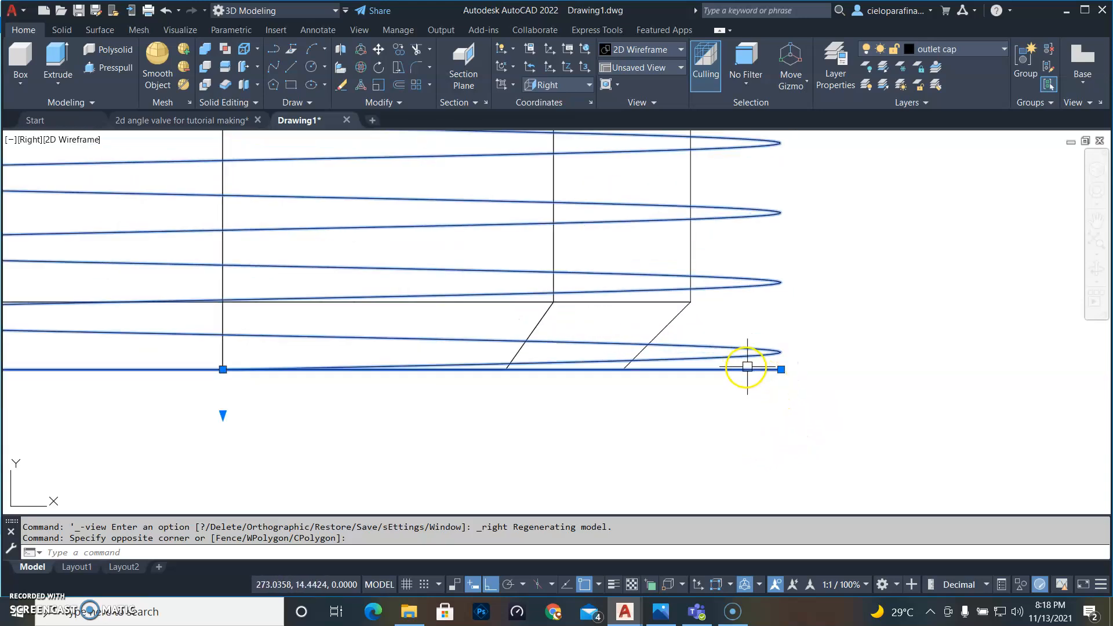
scroll(747, 388, "down", 4)
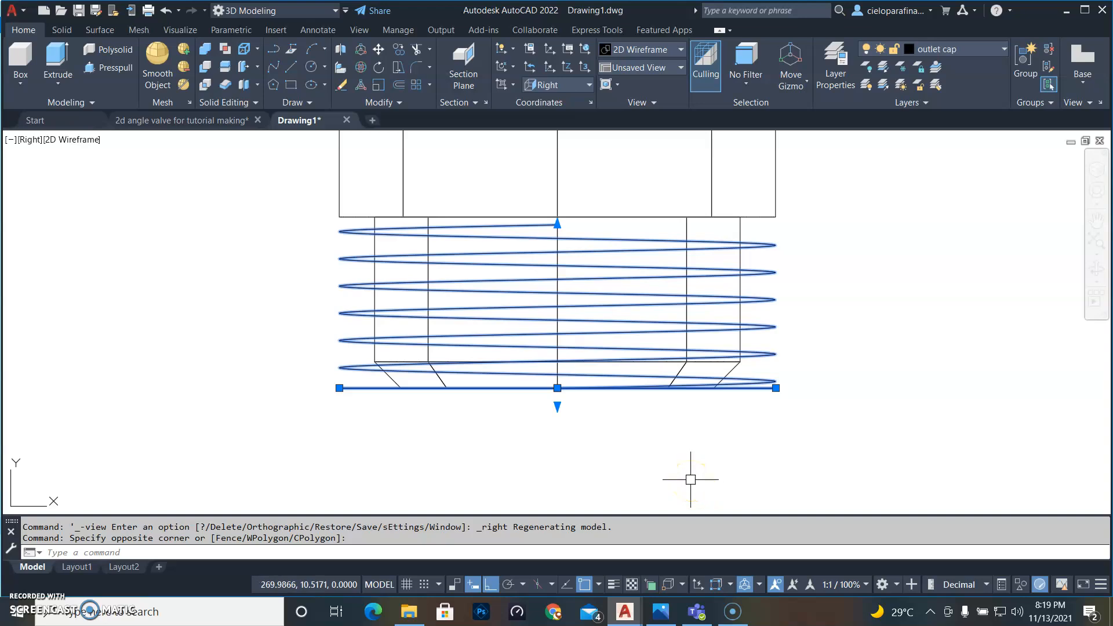
type("m")
key("Return")
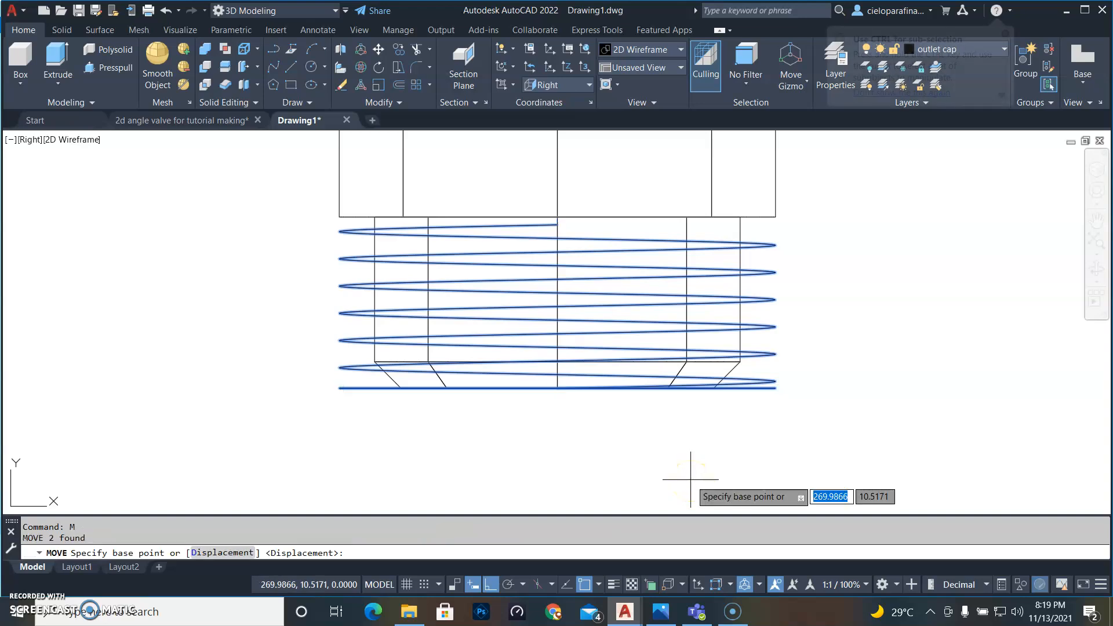
left_click(556, 389)
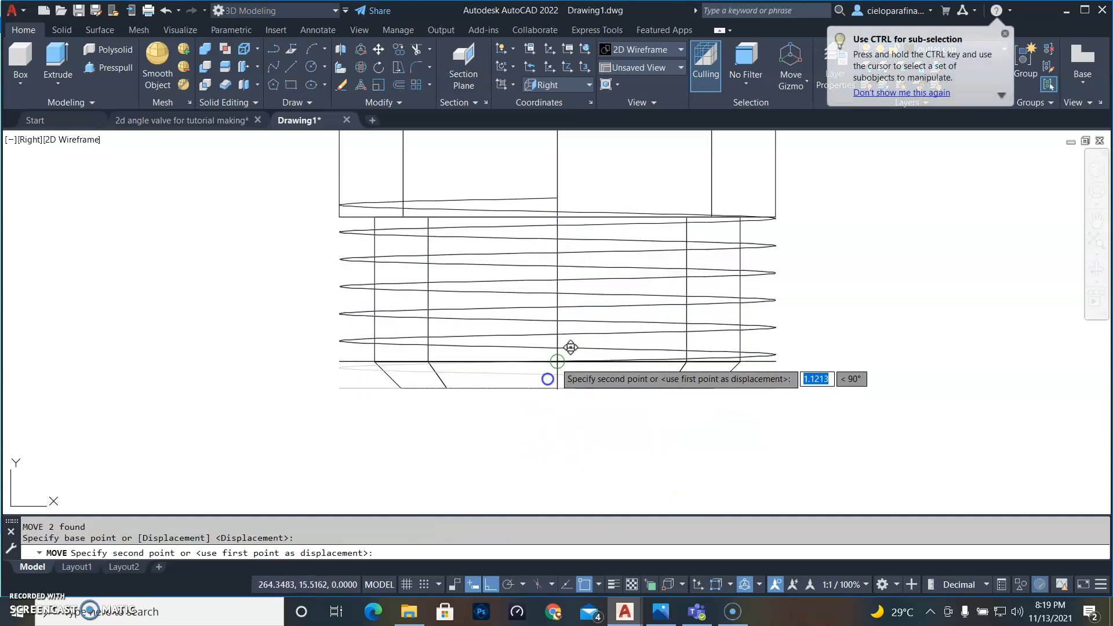
left_click(557, 216)
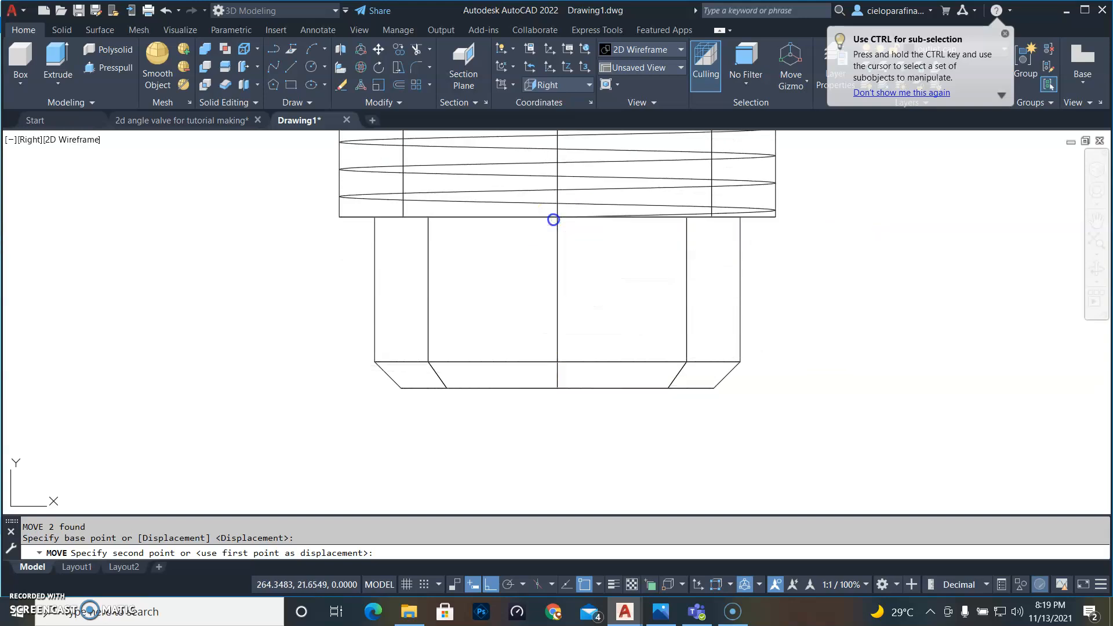
Move the helix and its circle straight down by 0.5 from the underside of the wide upper section
middle_click_drag(854, 226, 875, 361)
left_click(299, 322)
left_click(833, 422)
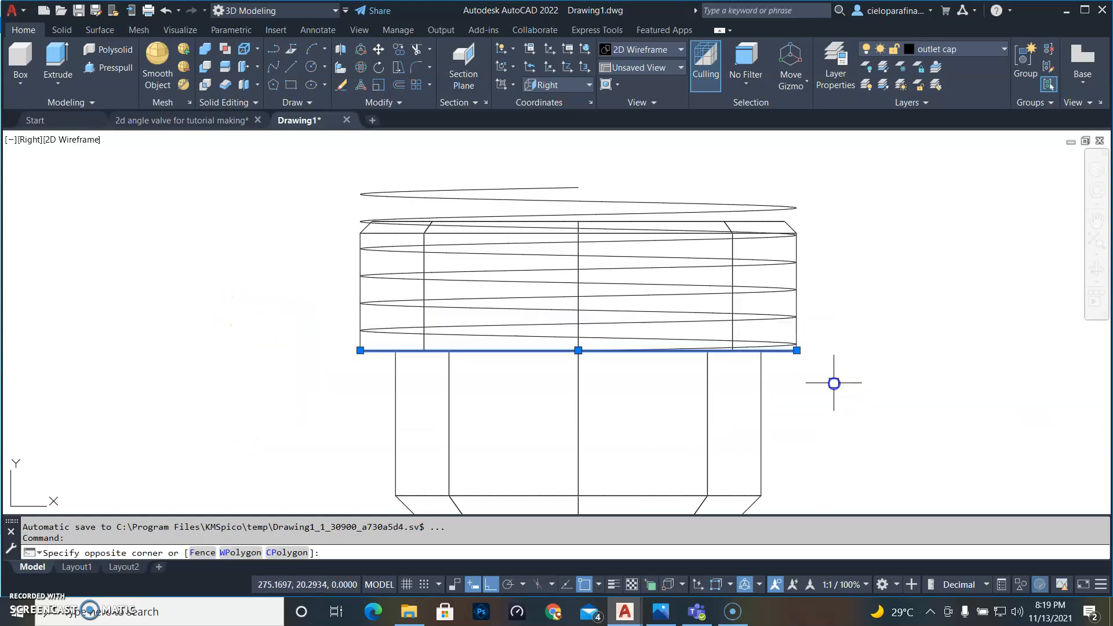
left_click(780, 203)
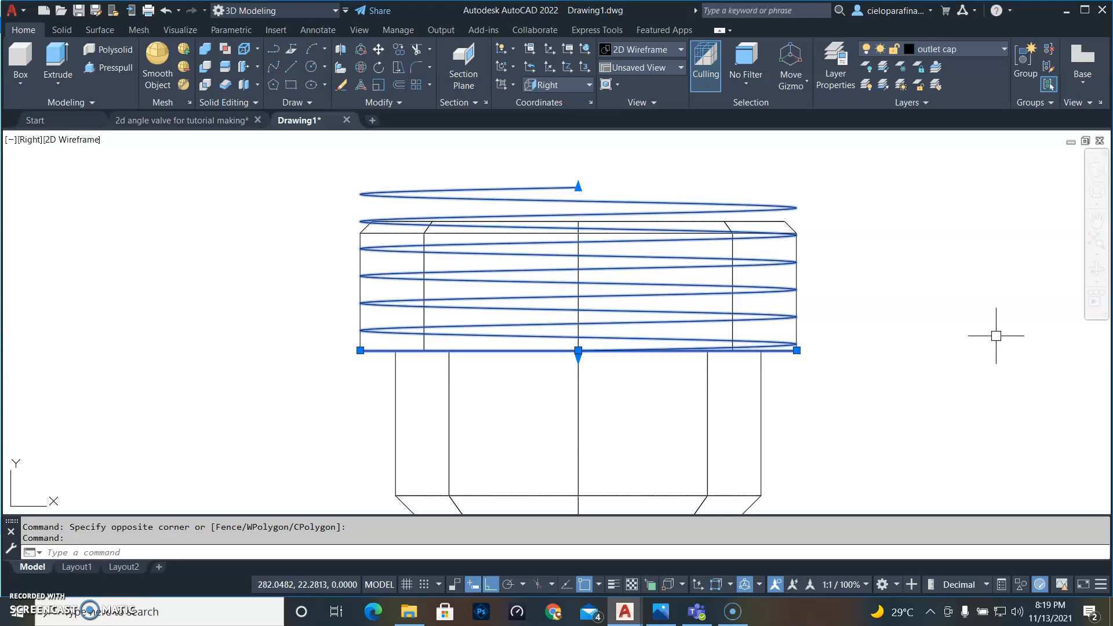
type("m")
key("Return")
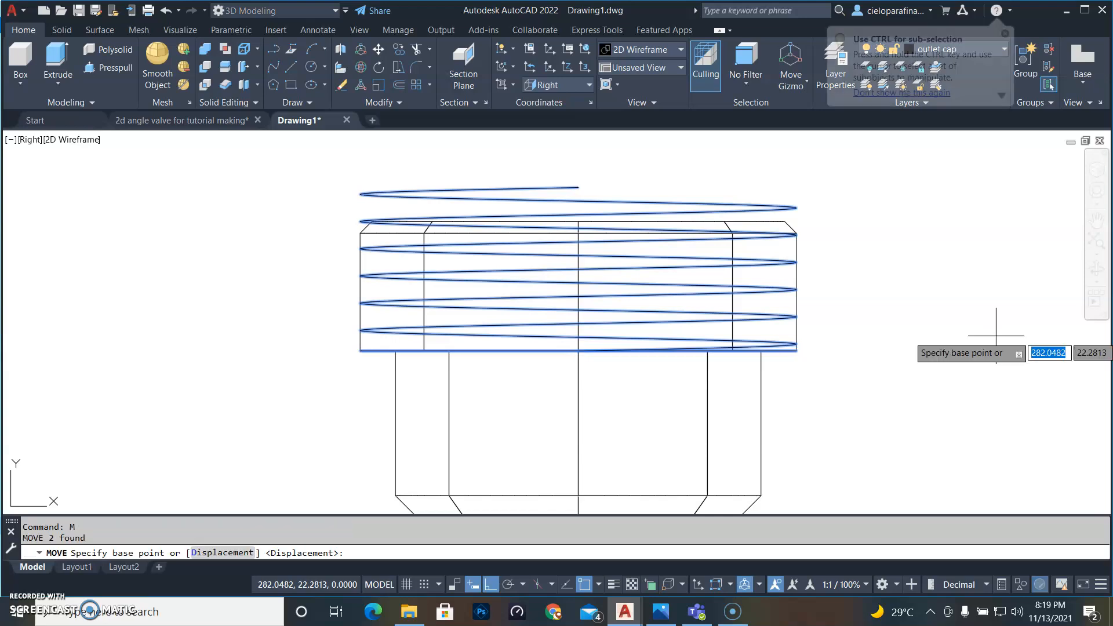
left_click(578, 351)
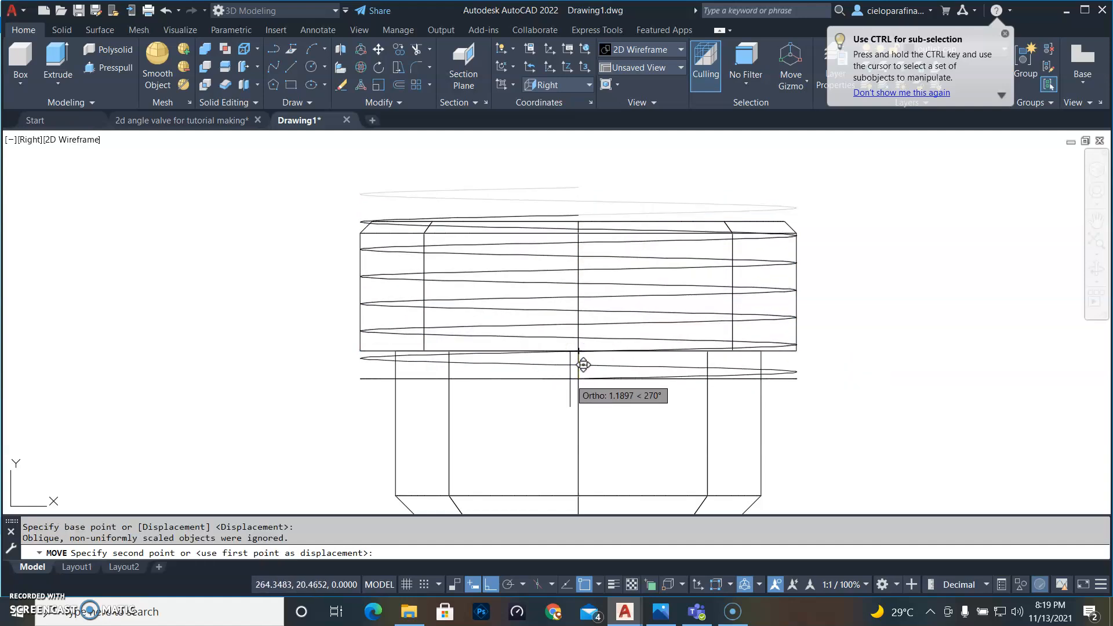
type(".05")
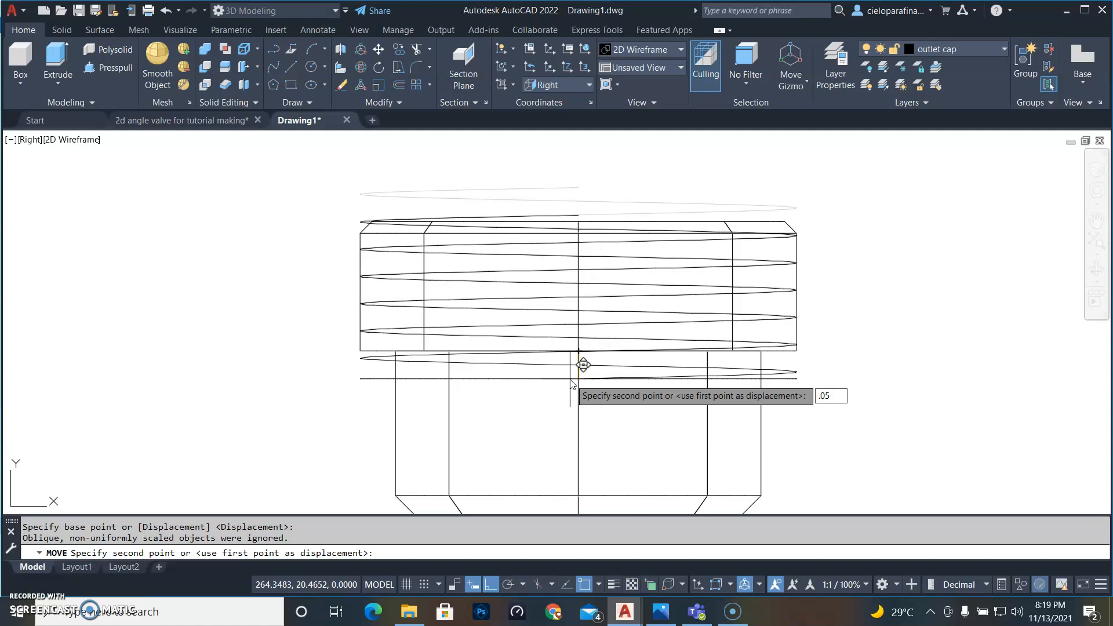
key("BackSpace")
key("BackSpace")
type("5")
key("Return")
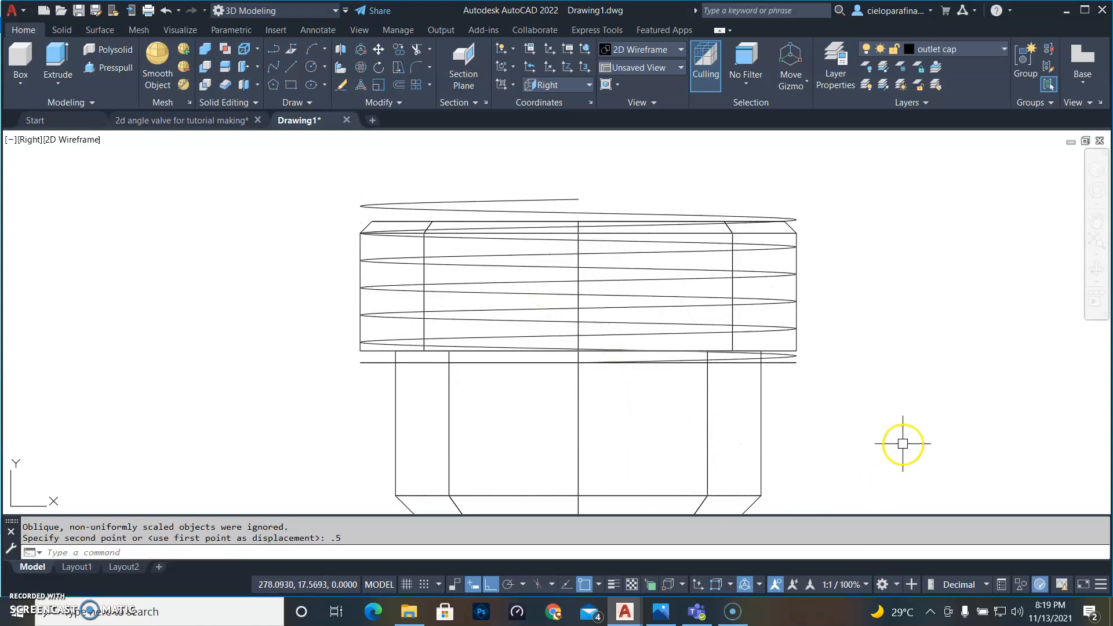
Copy the lowest thread tooth's two slanted lines and the shoulder line beneath them about 5.06 horizontally away from the 2D profile
scroll(902, 444, "down", 6)
mouse_move(899, 410)
middle_mouse_down()
mouse_move(827, 427)
mouse_move(570, 343)
middle_mouse_up()
scroll(670, 273, "up", 7)
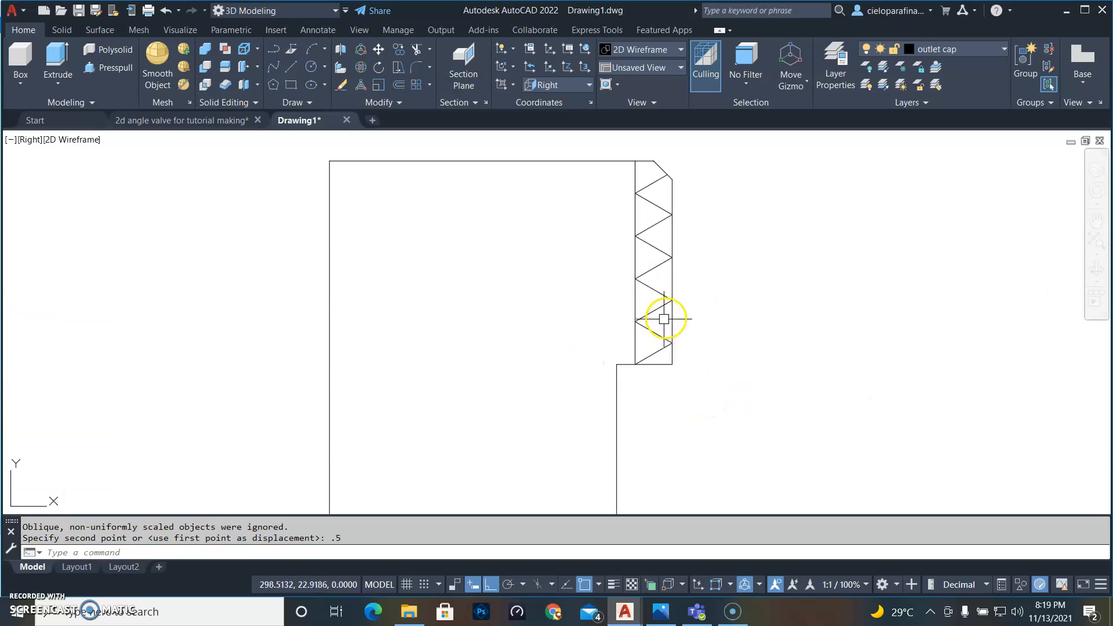
left_click(655, 354)
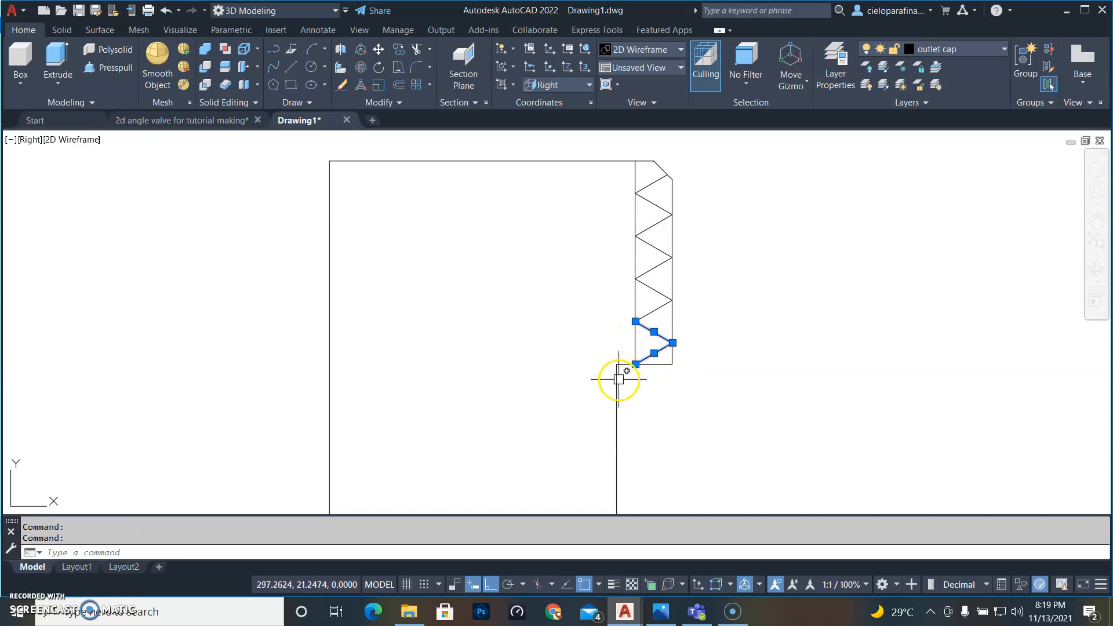
left_click(624, 366)
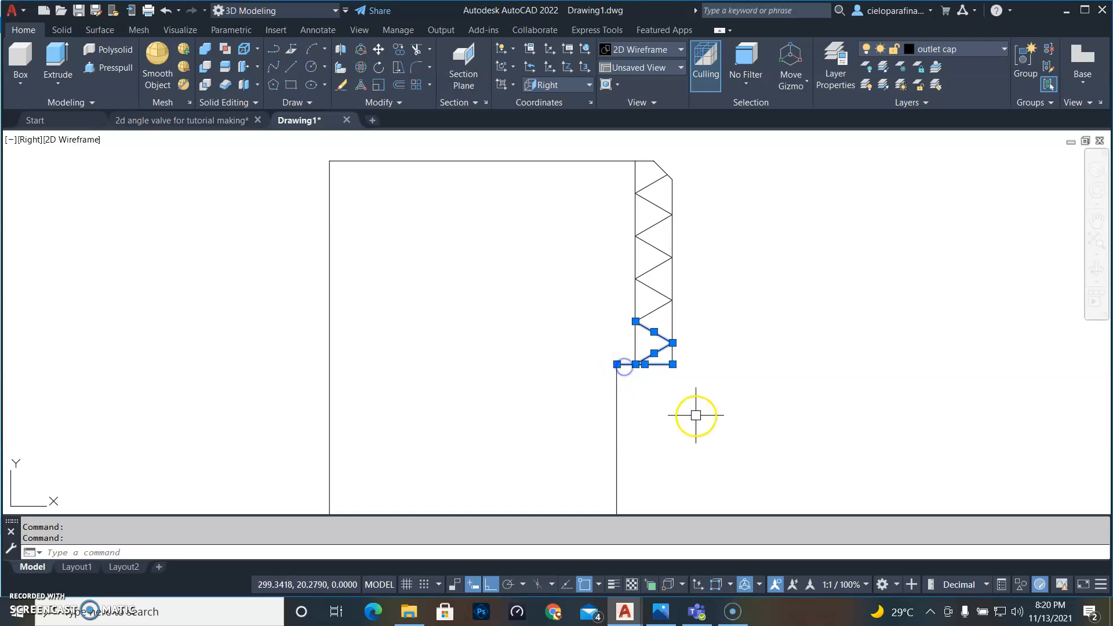
scroll(652, 384, "up", 2)
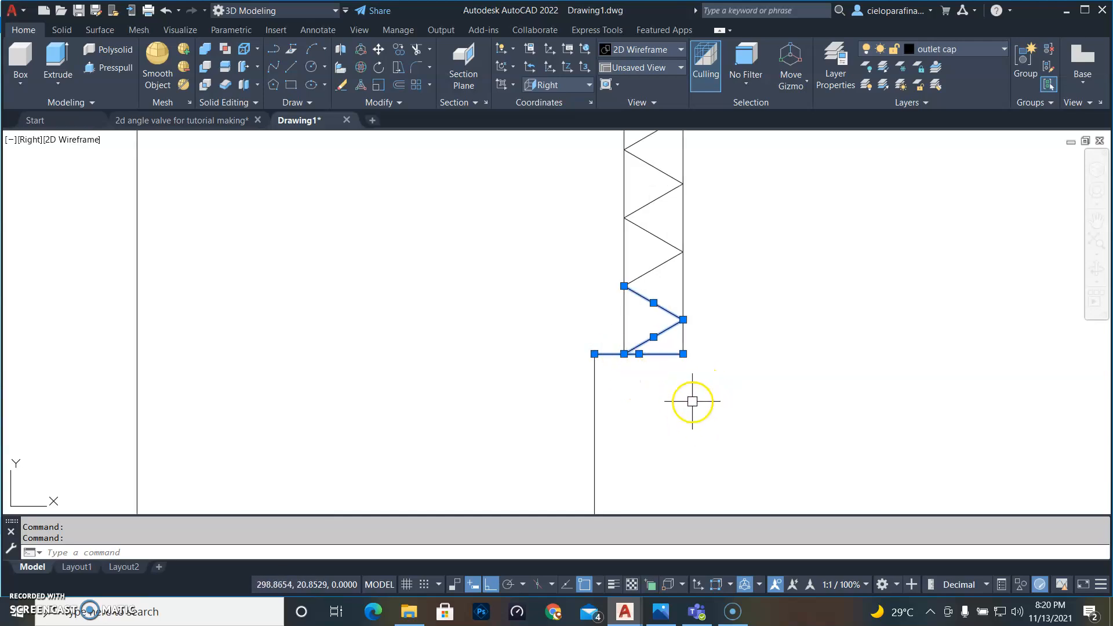
scroll(692, 401, "down", 2)
type("co")
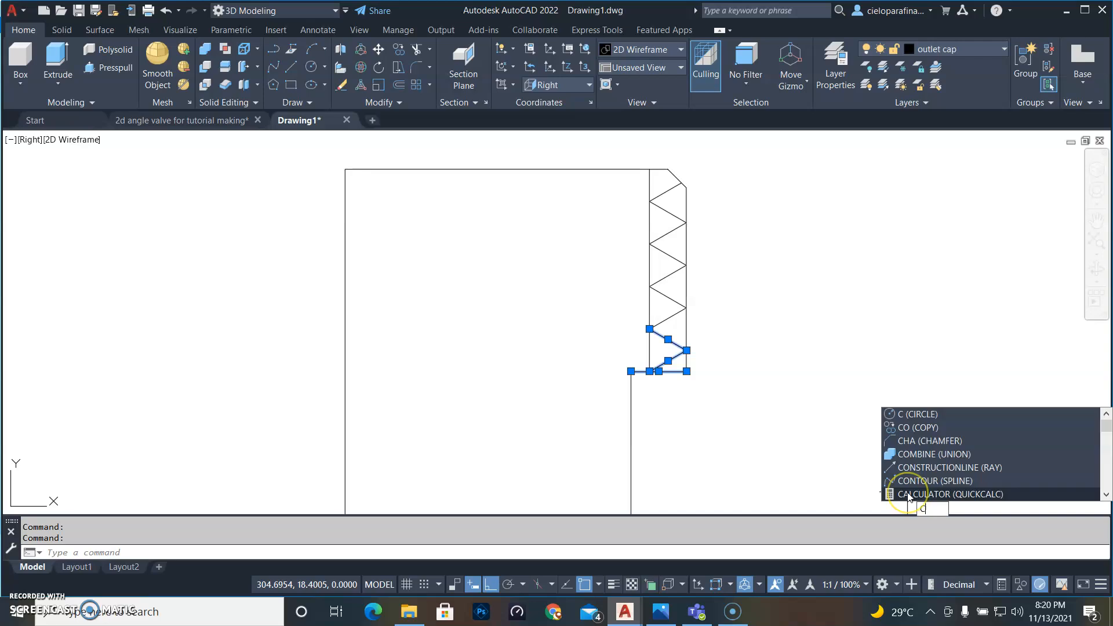
key("Return")
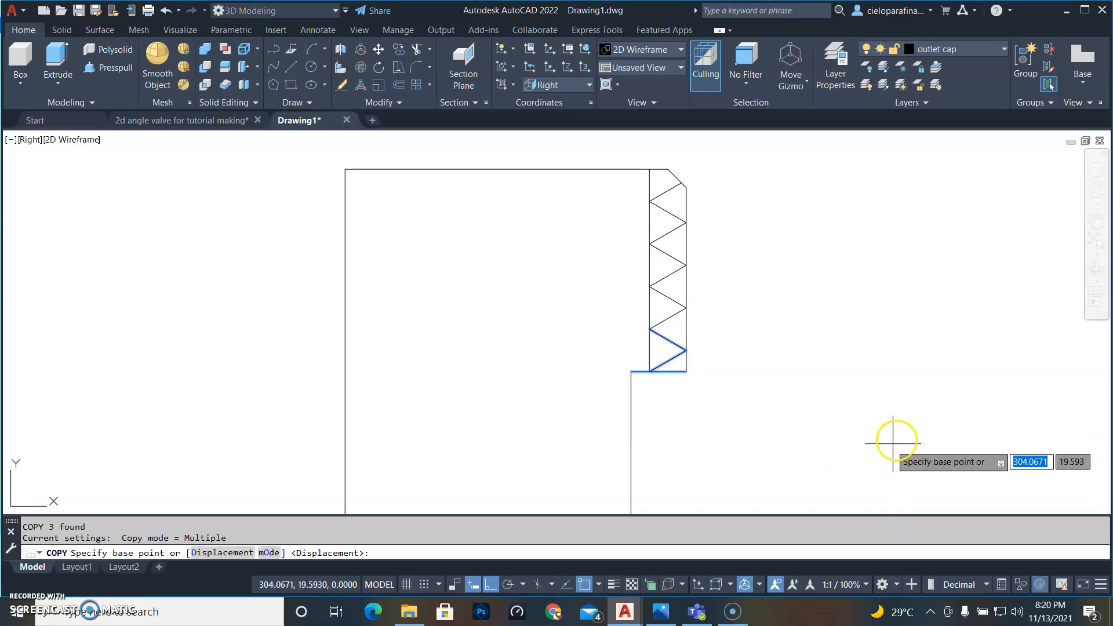
left_click(686, 349)
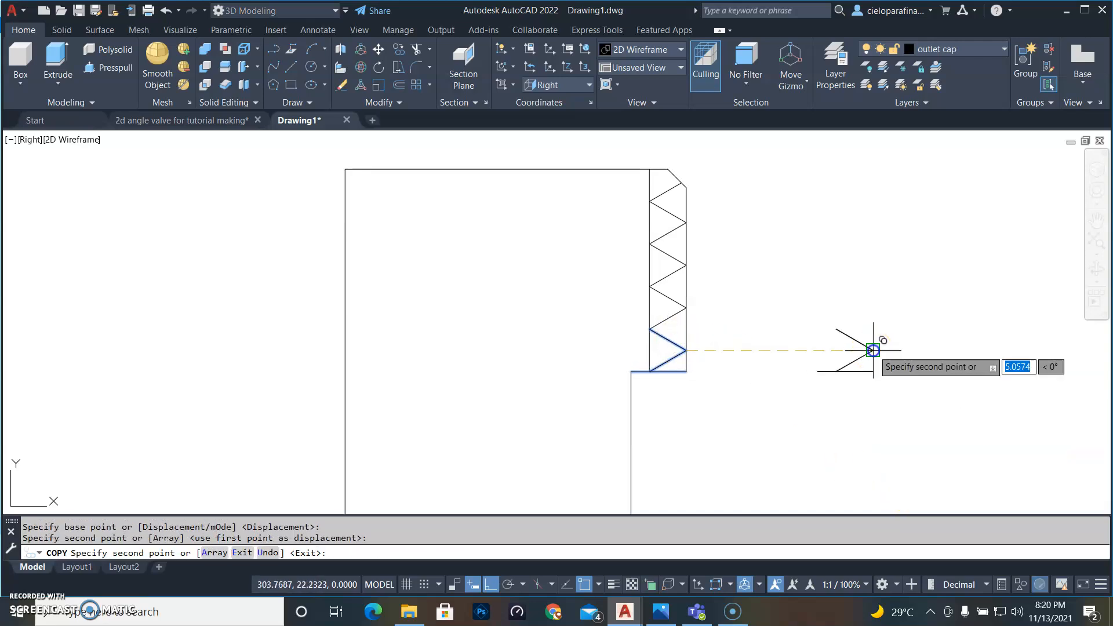
left_click(873, 350)
key("Escape")
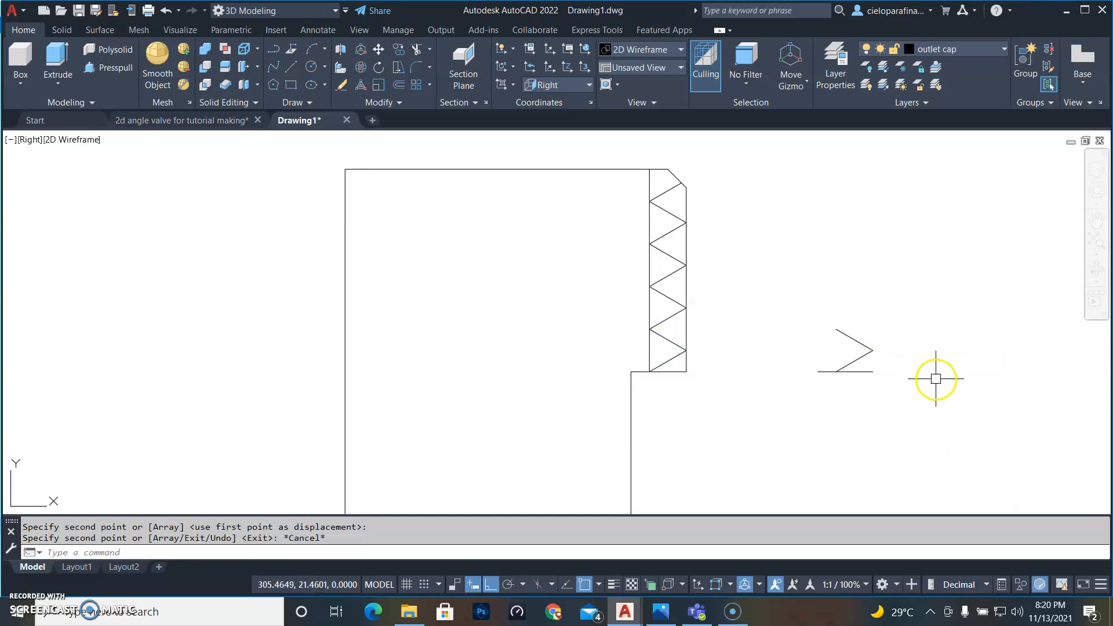
Draw a vertical line about 3.12 long from the copied shoulder line's outer end and a horizontal line joining it to the tooth's upper end
type("L")
key("Return")
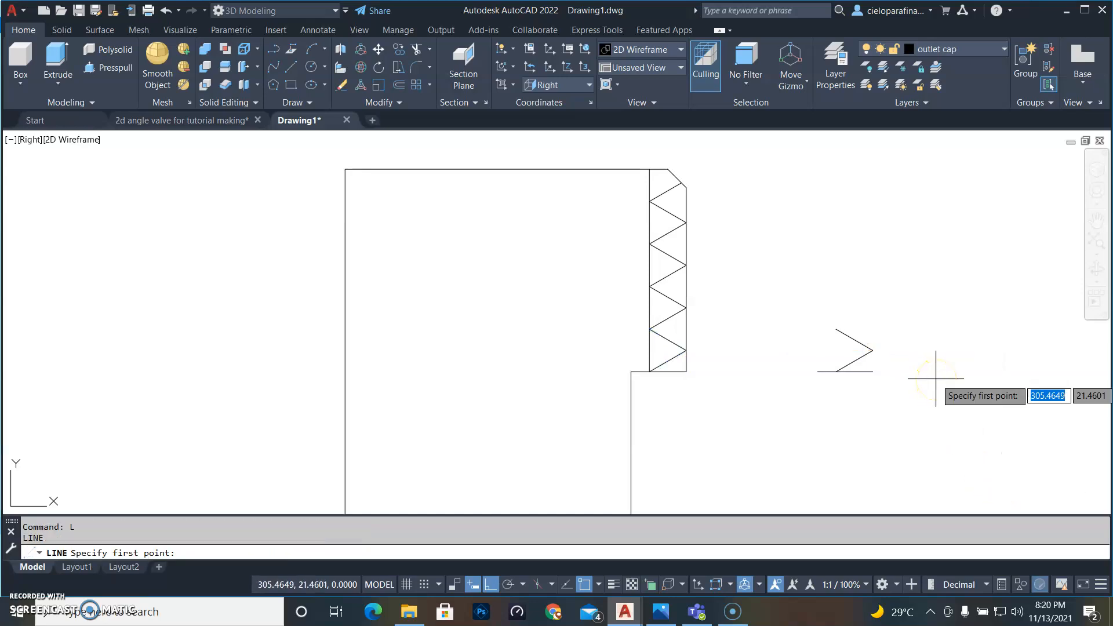
left_click(818, 371)
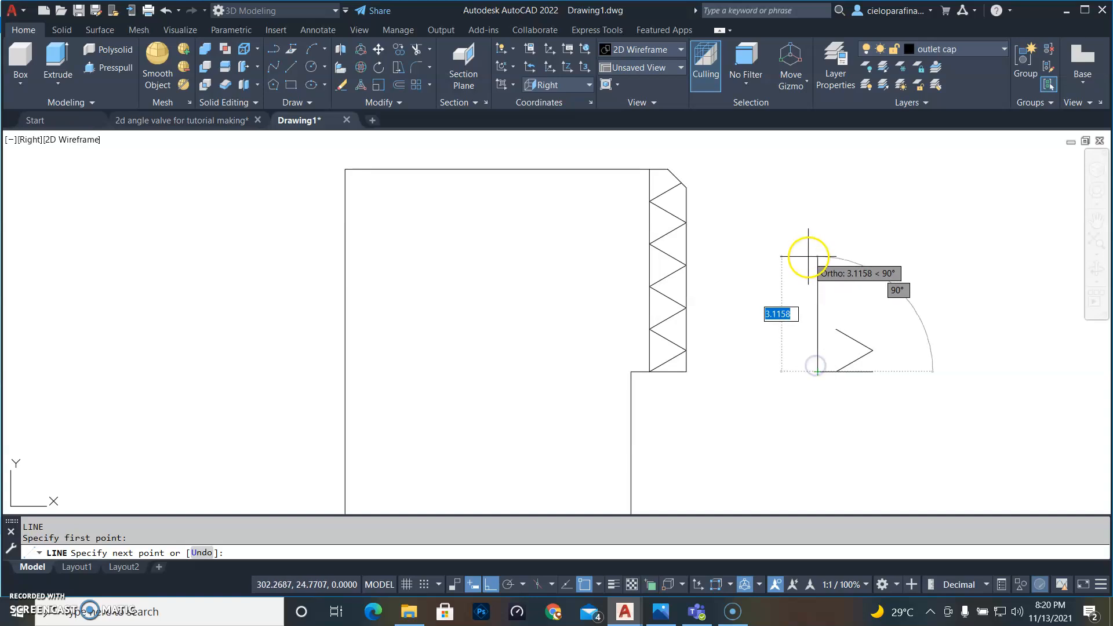
left_click(809, 257)
key("Return")
key("Return")
left_click(836, 328)
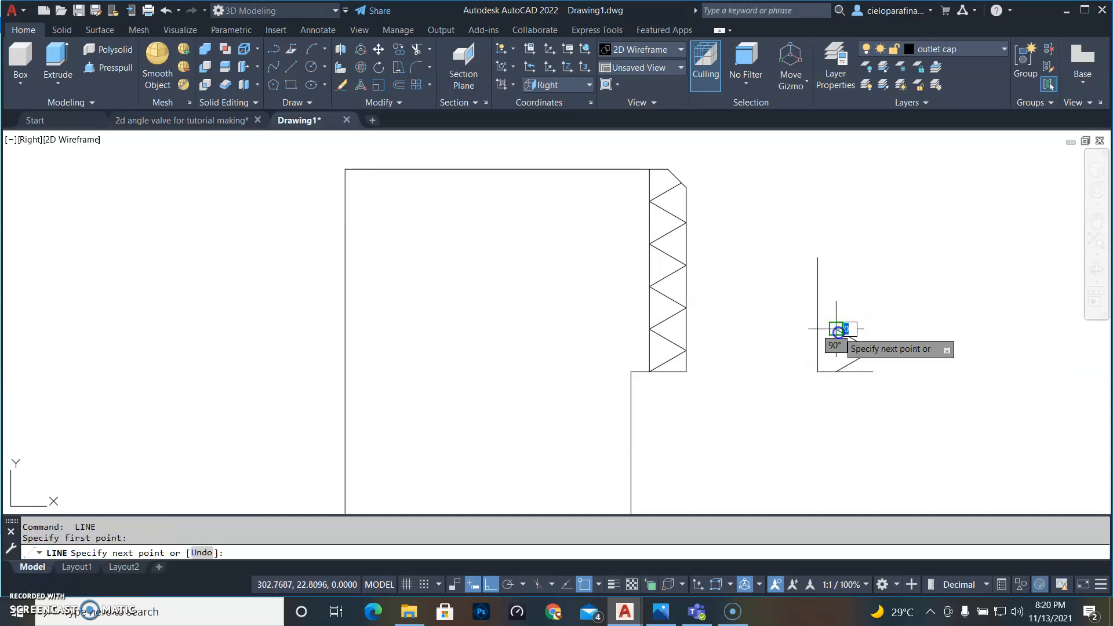
left_click(817, 329)
key("Return")
Trim the vertical line above the horizontal one and the base line beyond the tooth's lower corner to close the thread profile
middle_click_drag(887, 427, 741, 432)
type("tr")
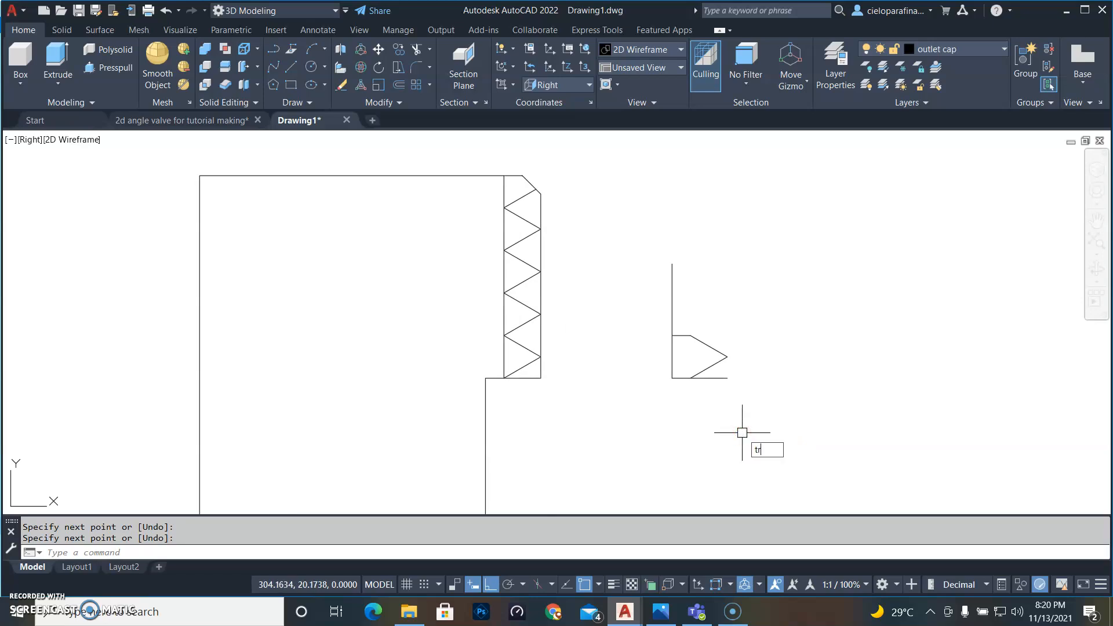
key("Return")
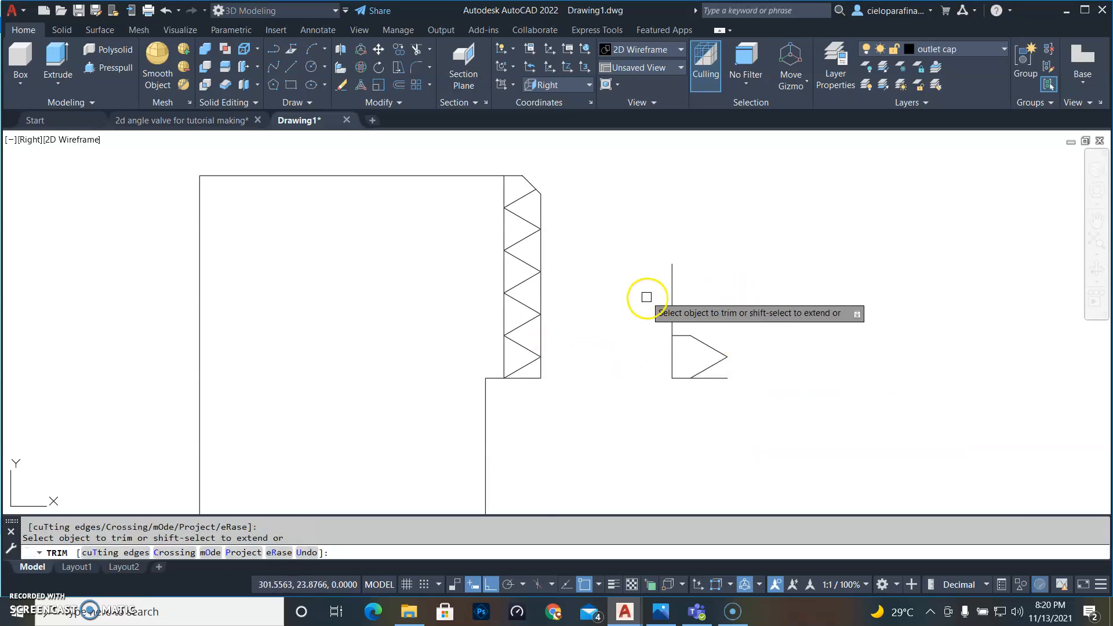
left_click(674, 310)
left_click(717, 380)
key("Escape")
Join the five lines of the closed thread profile into one polyline
left_click(790, 447)
left_click(620, 286)
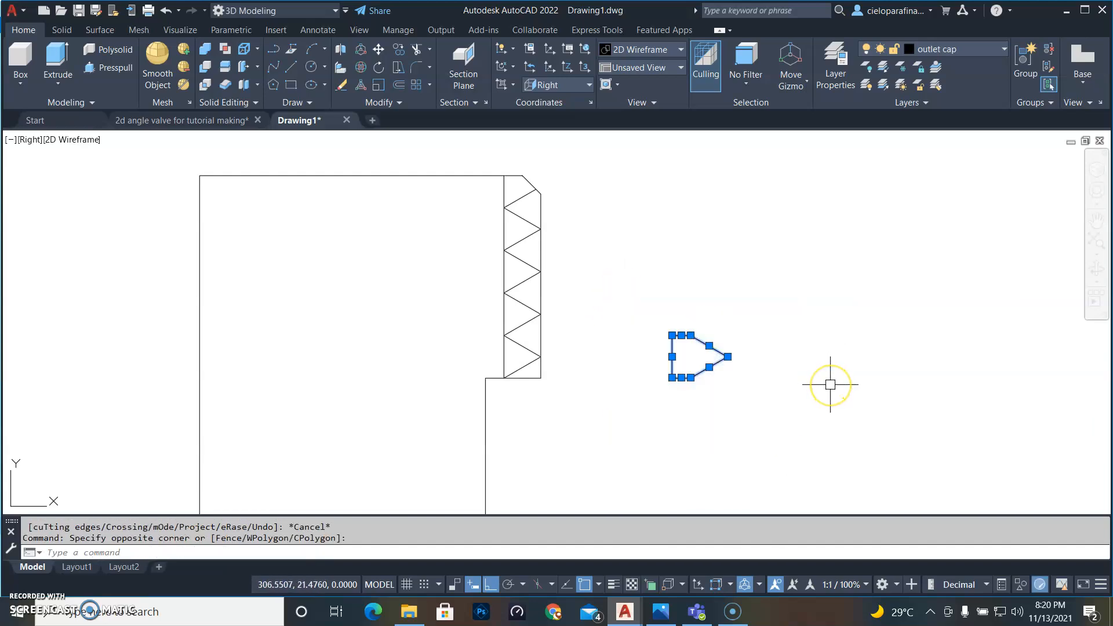
type("j")
key("Return")
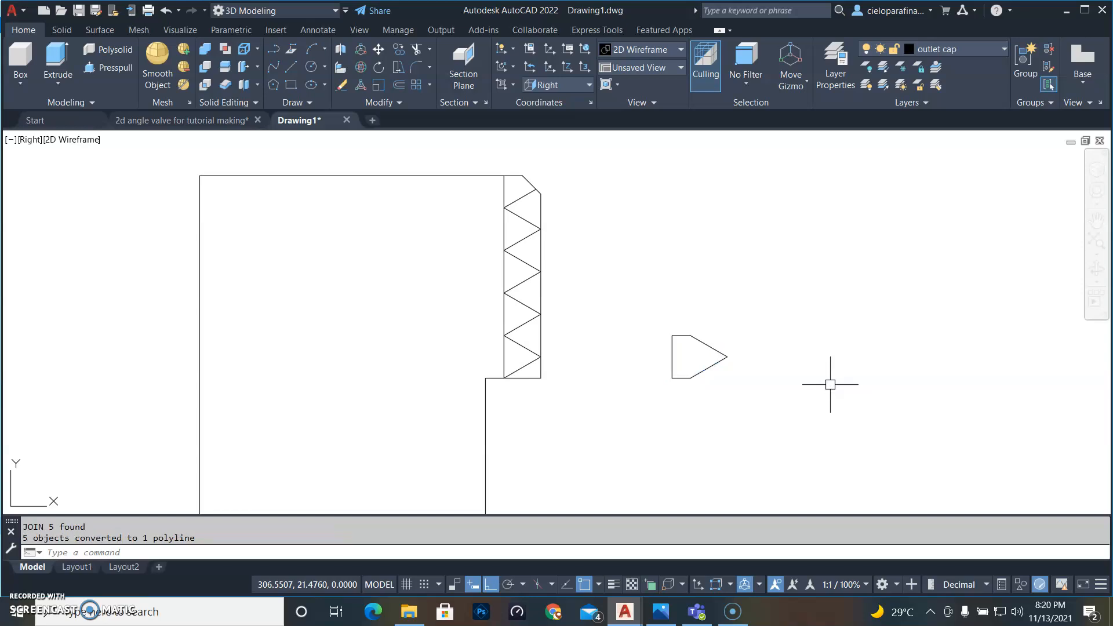
Offset the thread profile polyline inward by 0.05
left_click(722, 353)
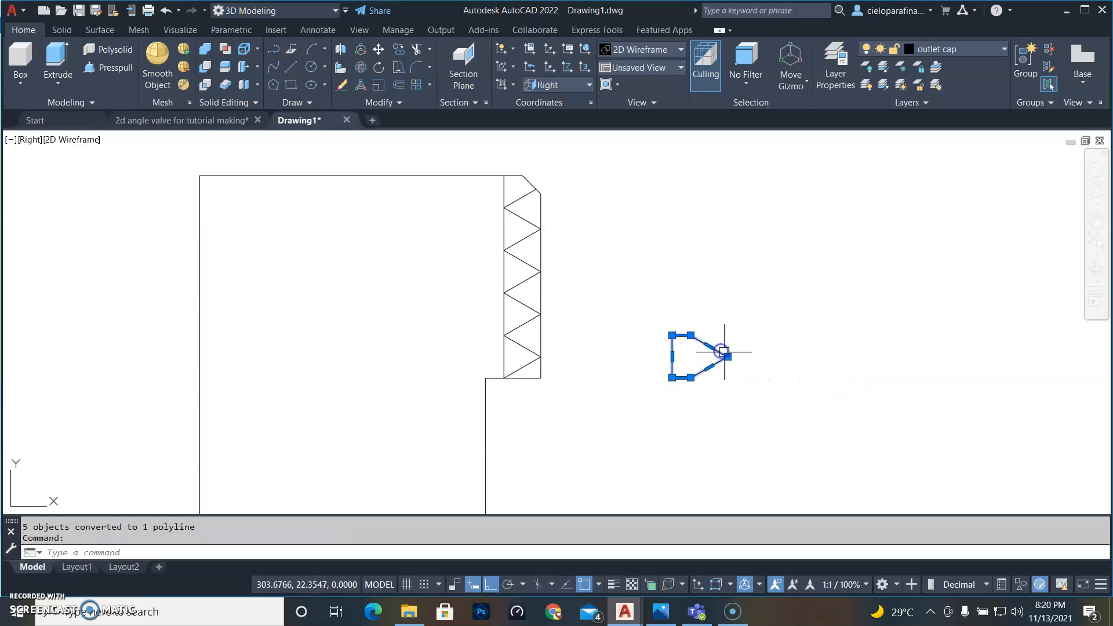
scroll(747, 331, "up", 2)
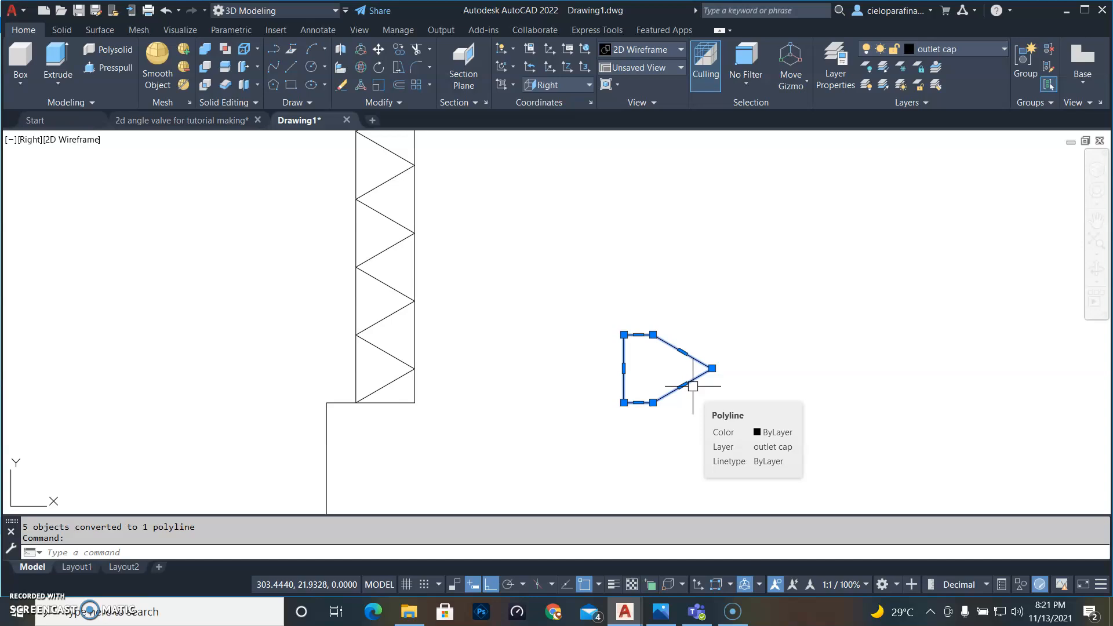
type("o")
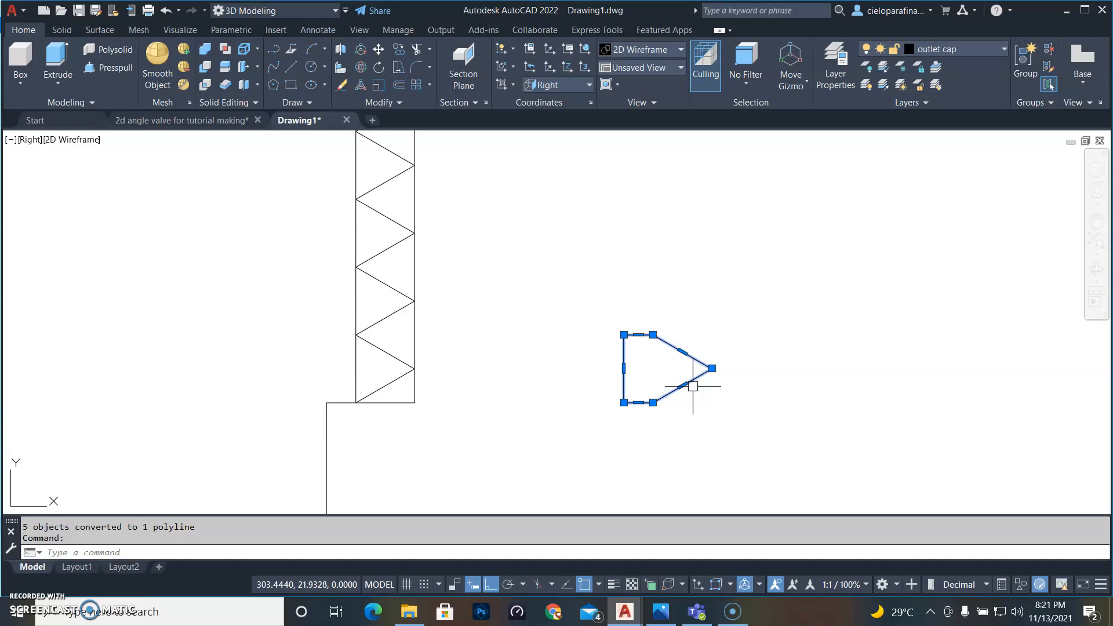
type("o")
key("Return")
type(".05")
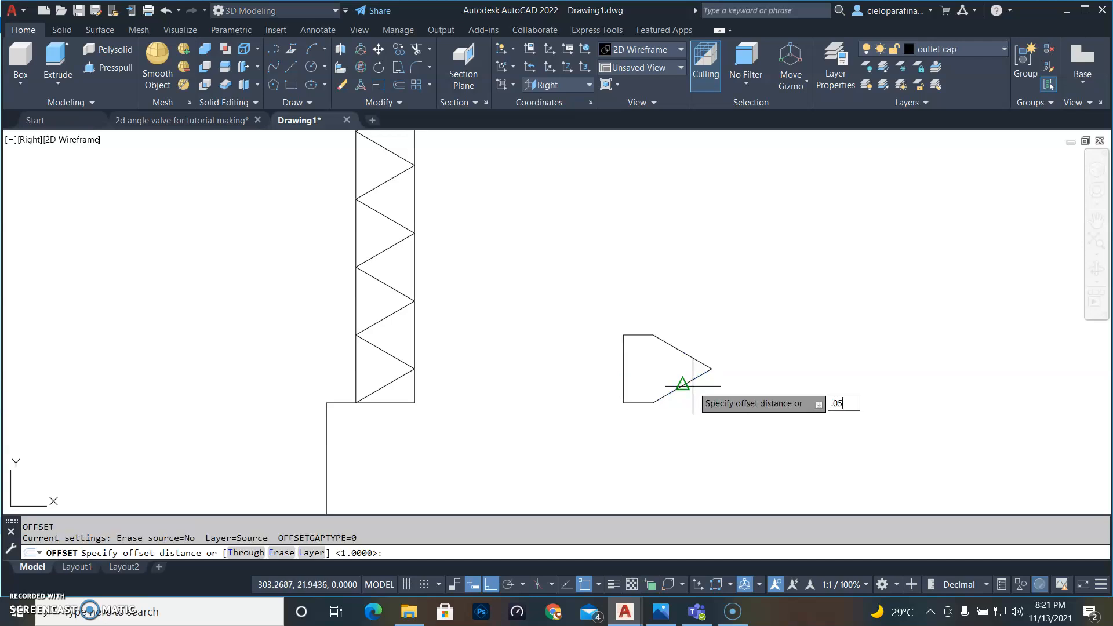
key("Return")
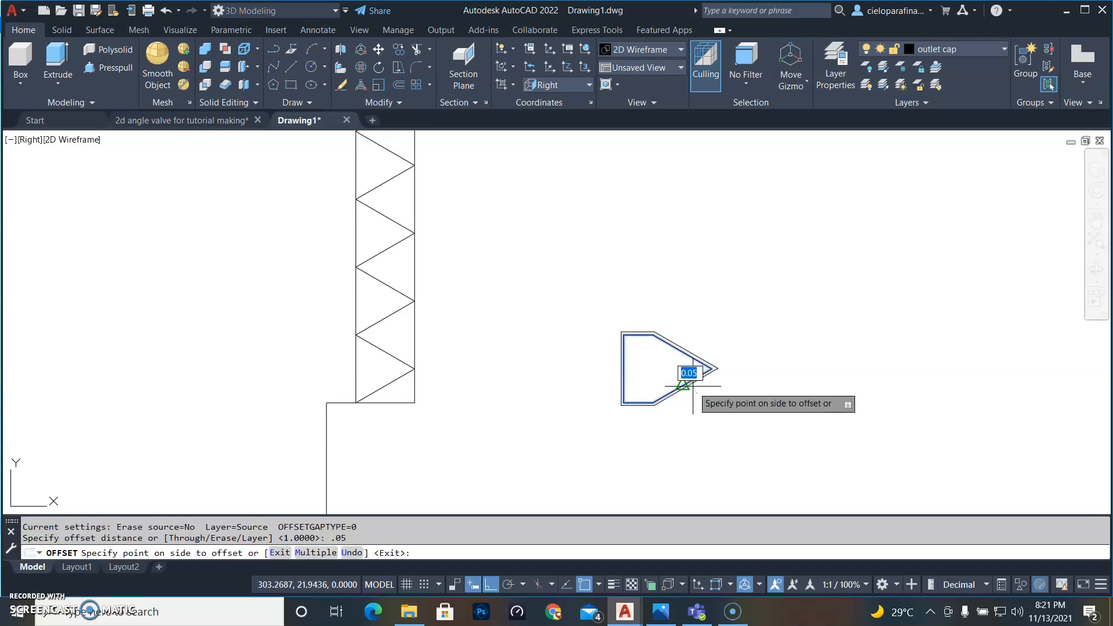
left_click(684, 379)
scroll(644, 360, "up", 6)
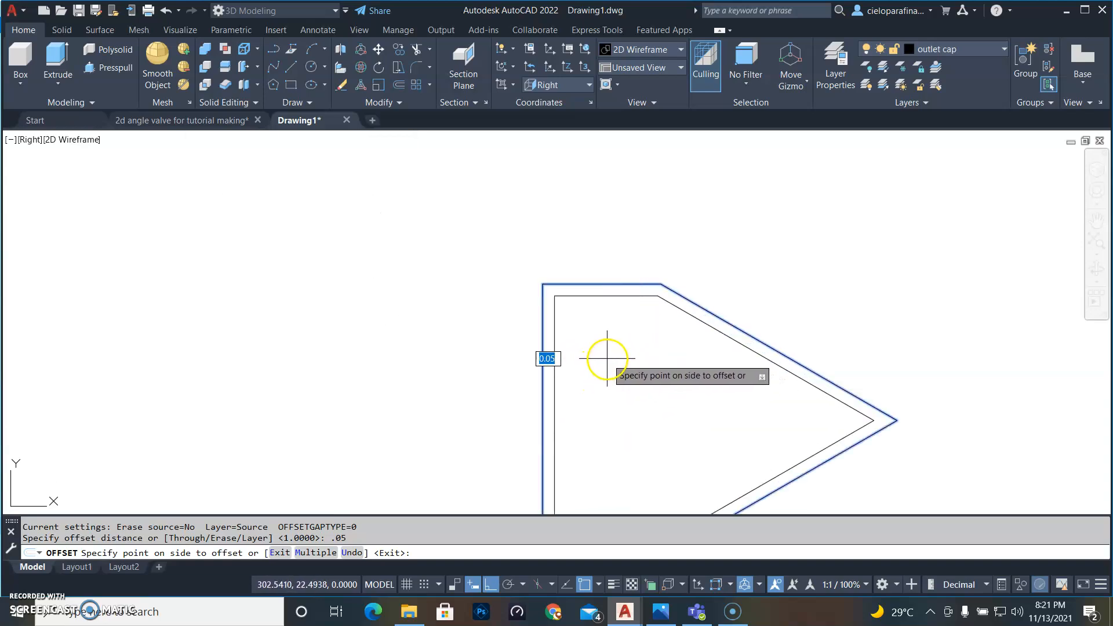
left_click(606, 358)
scroll(621, 360, "down", 5)
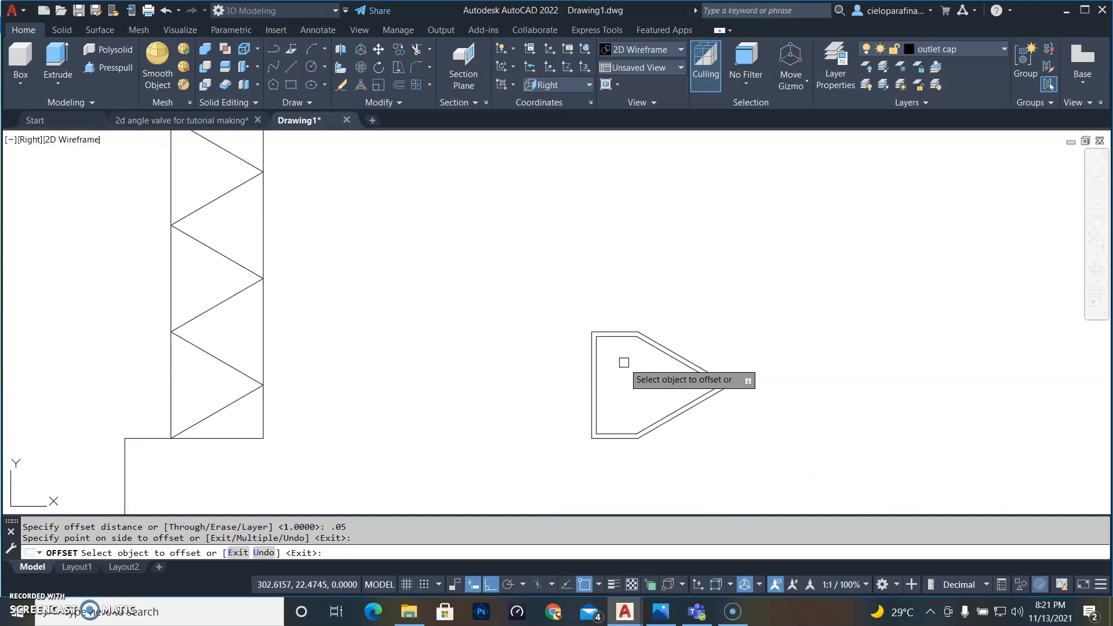
Erase the original outer thread profile, keeping the smaller offset copy
scroll(631, 375, "up", 4)
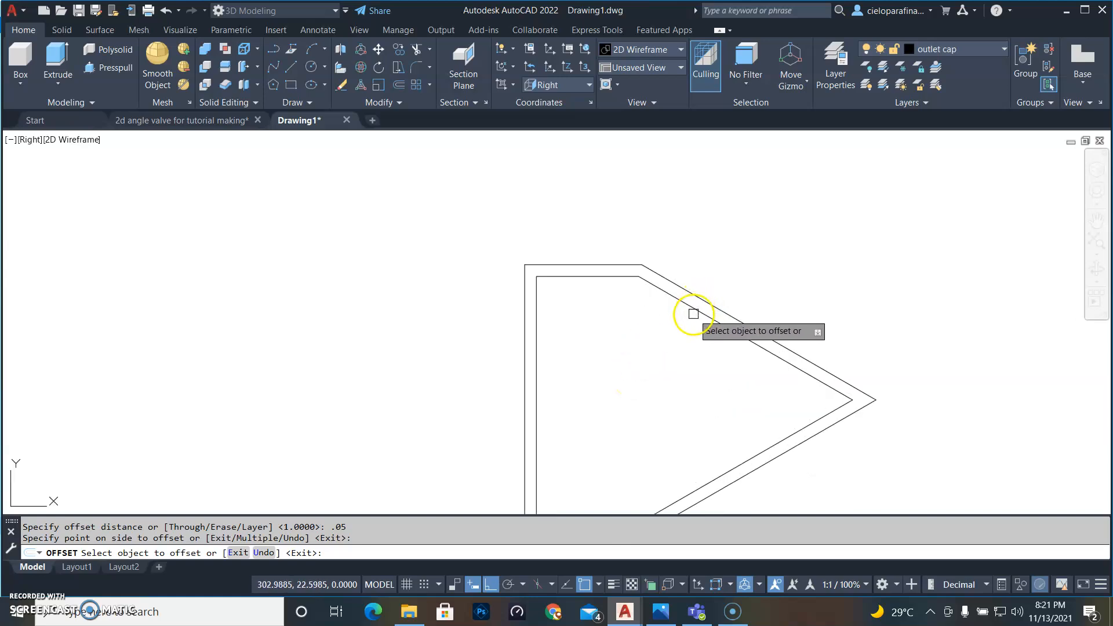
left_click(737, 312)
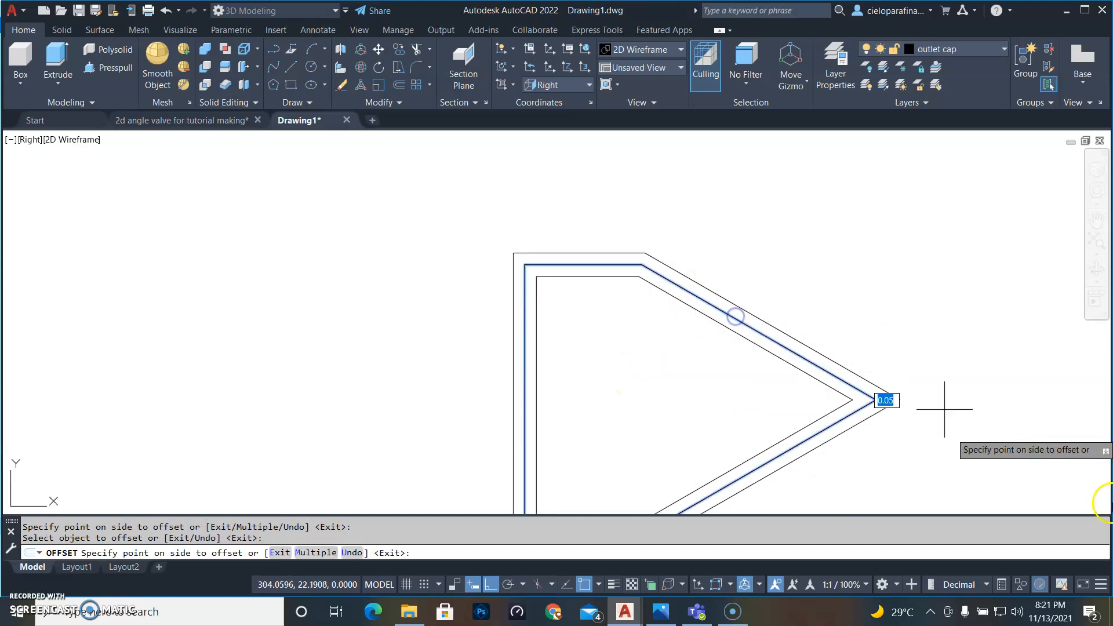
key("Escape")
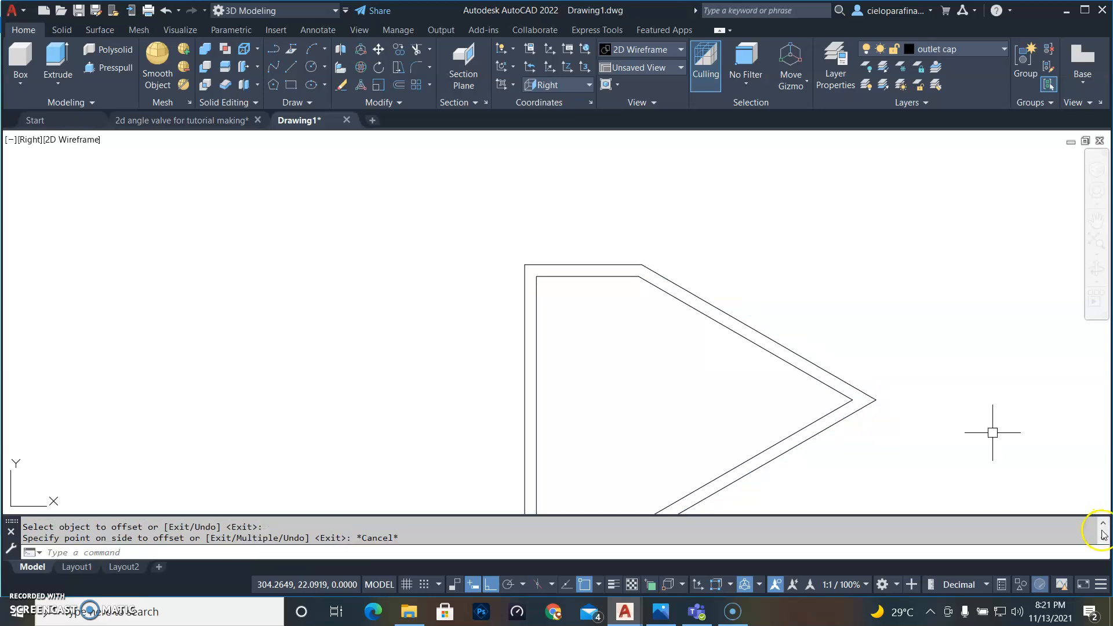
left_click(774, 340)
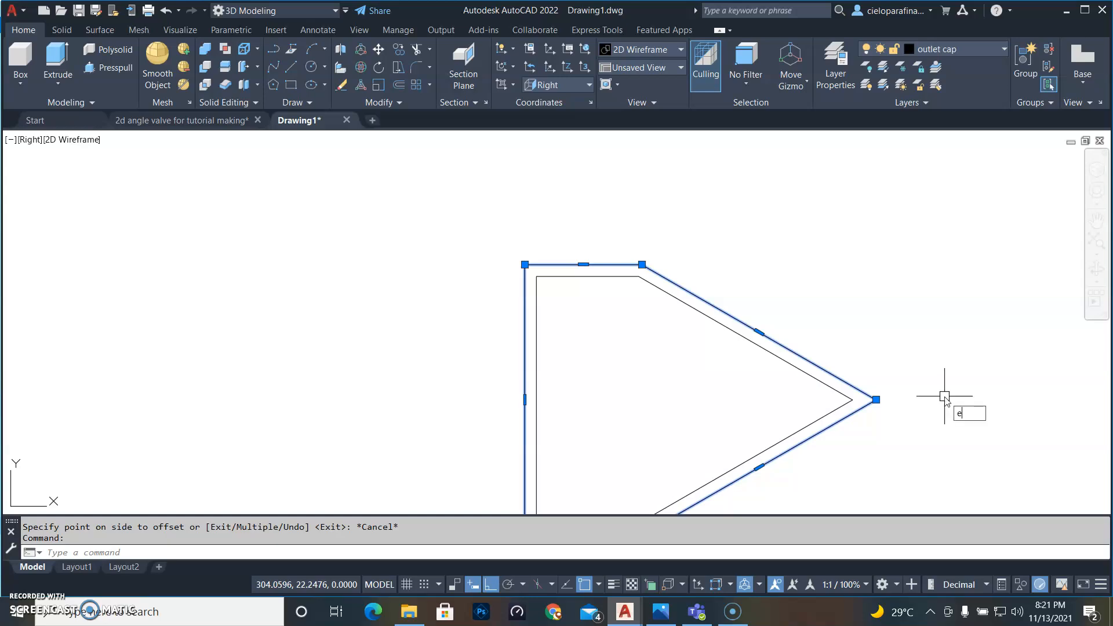
key("Return")
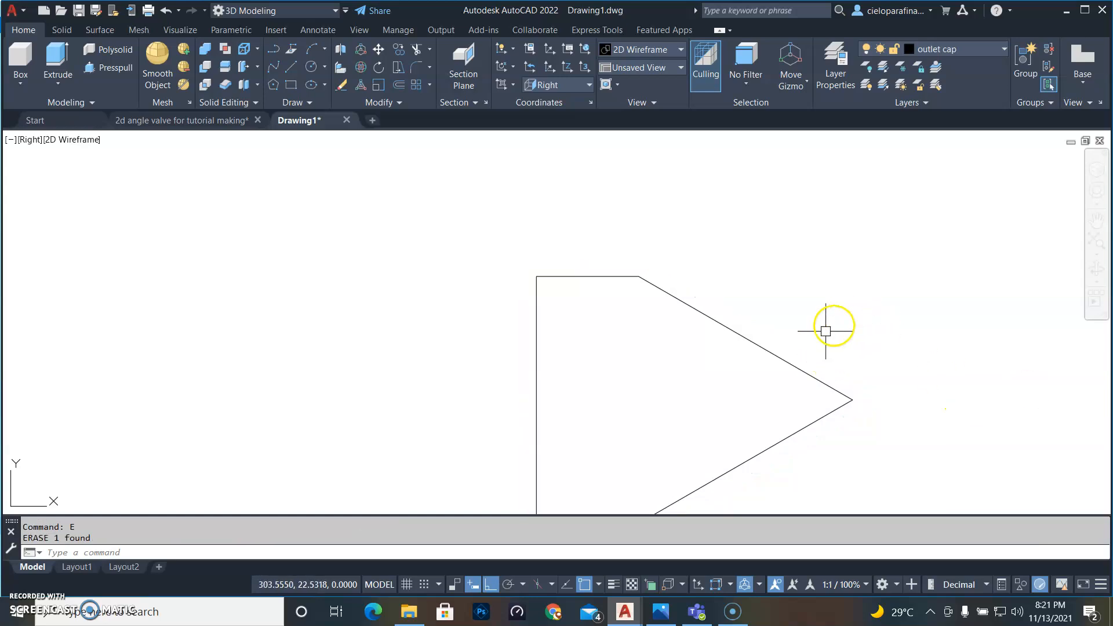
Move the smaller thread profile by its pointed tip to the upper end of the helix on the inner solid
left_click(788, 359)
scroll(870, 389, "down", 4)
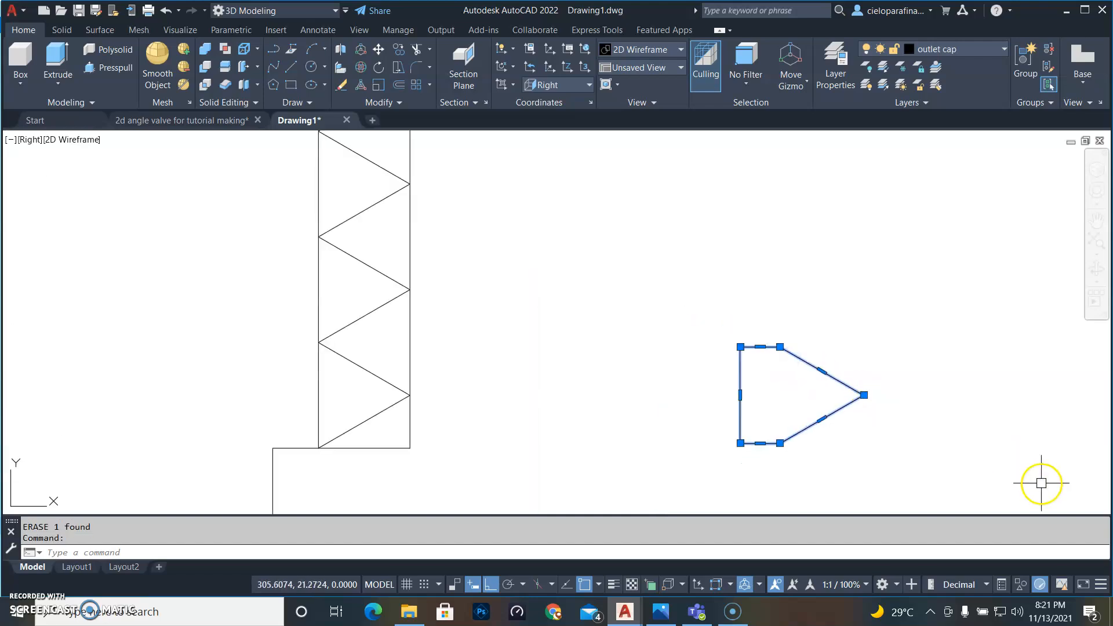
type("m")
key("Return")
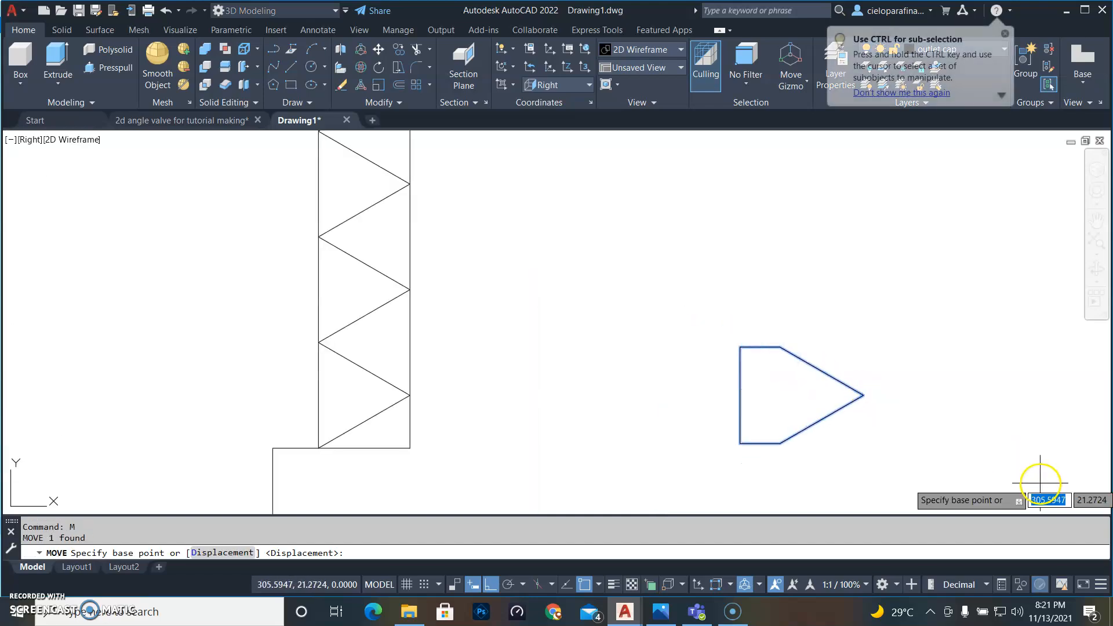
left_click(863, 395)
scroll(472, 273, "up", 10)
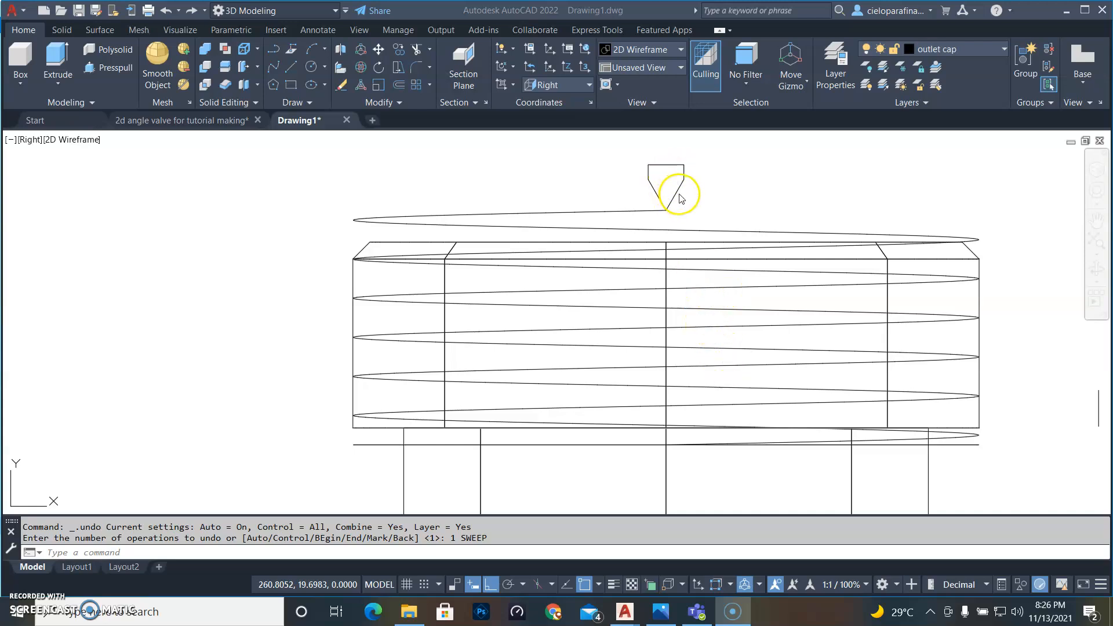
Sweep the thread profile along the helix to create the thread solid
left_click(655, 187)
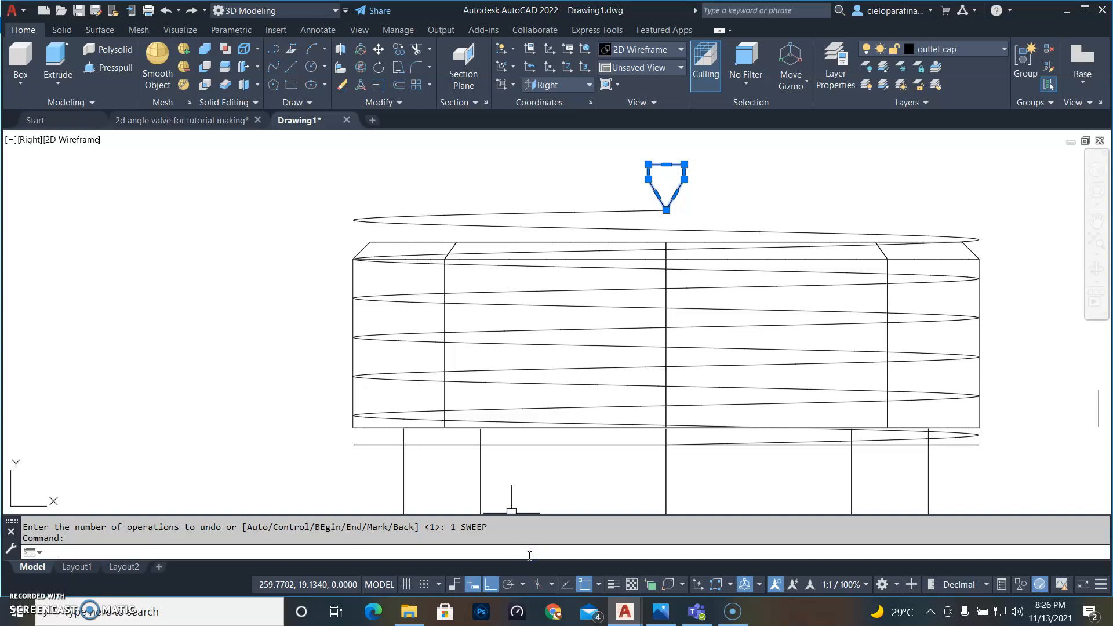
key("Return")
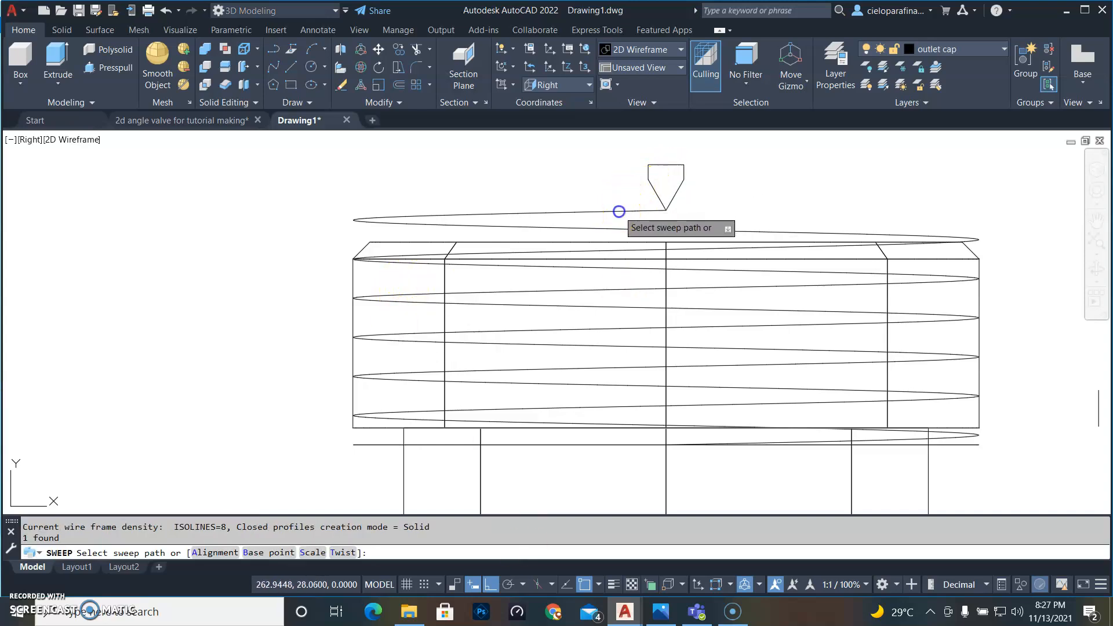
left_click(618, 211)
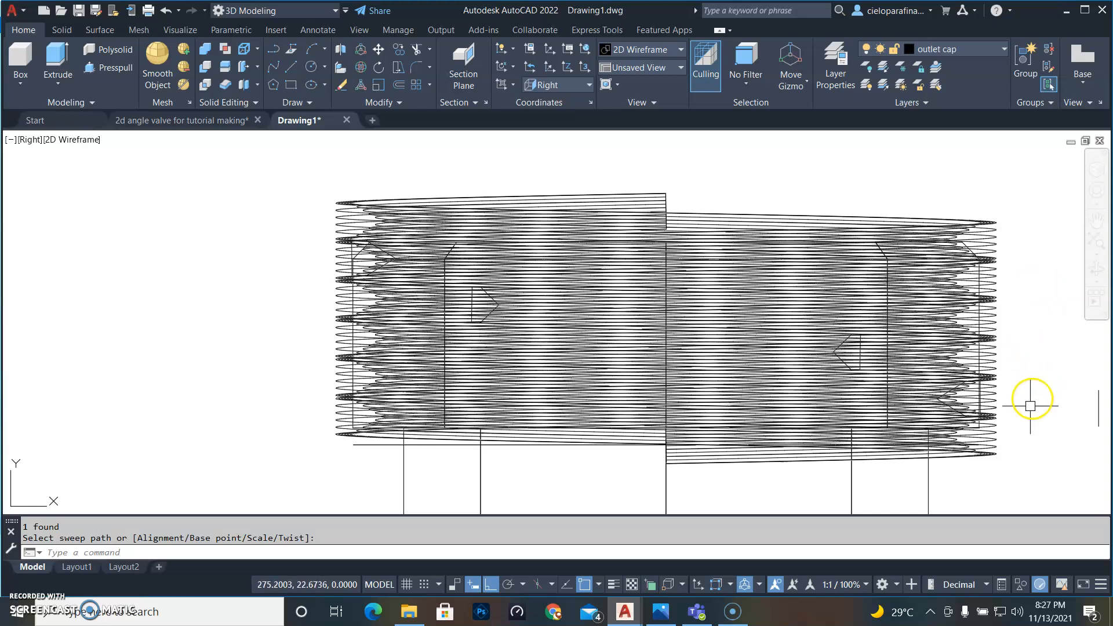
Subtract the swept thread solid from the inner solid to cut the thread into its wider upper part
mouse_move(993, 460)
middle_mouse_down()
mouse_move(924, 415)
mouse_move(864, 442)
middle_mouse_up()
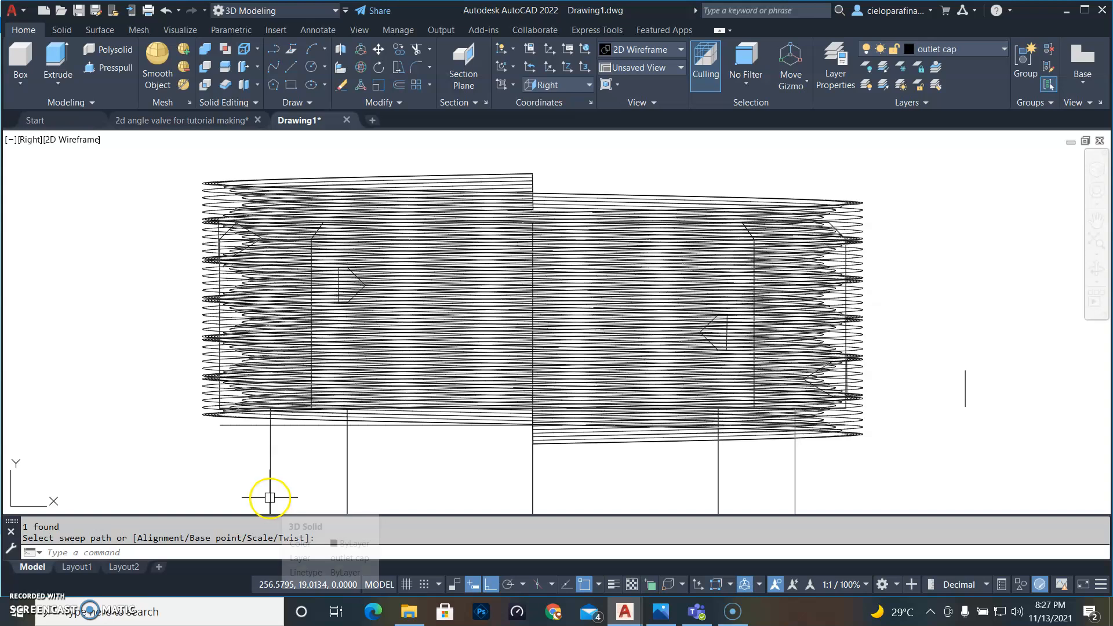
left_click(269, 497)
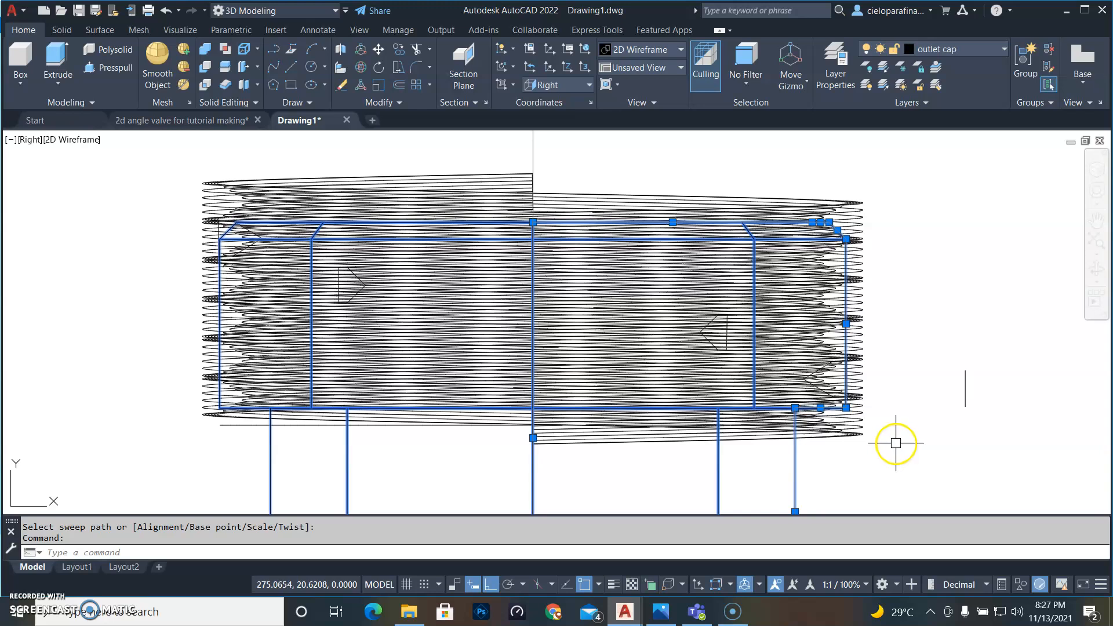
key("Escape")
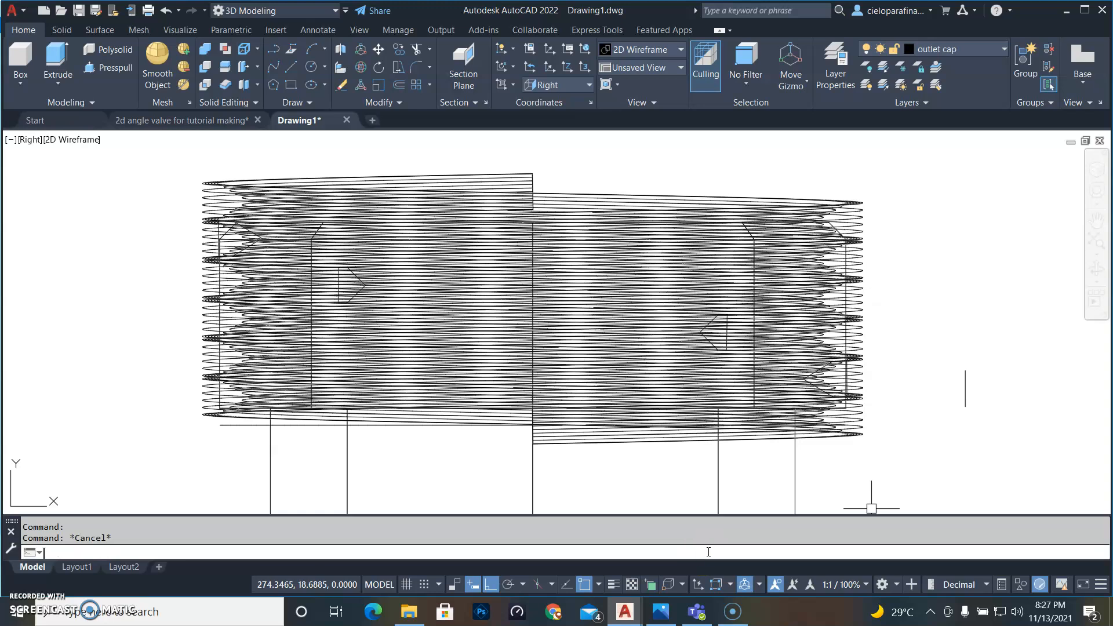
type("su")
key("Return")
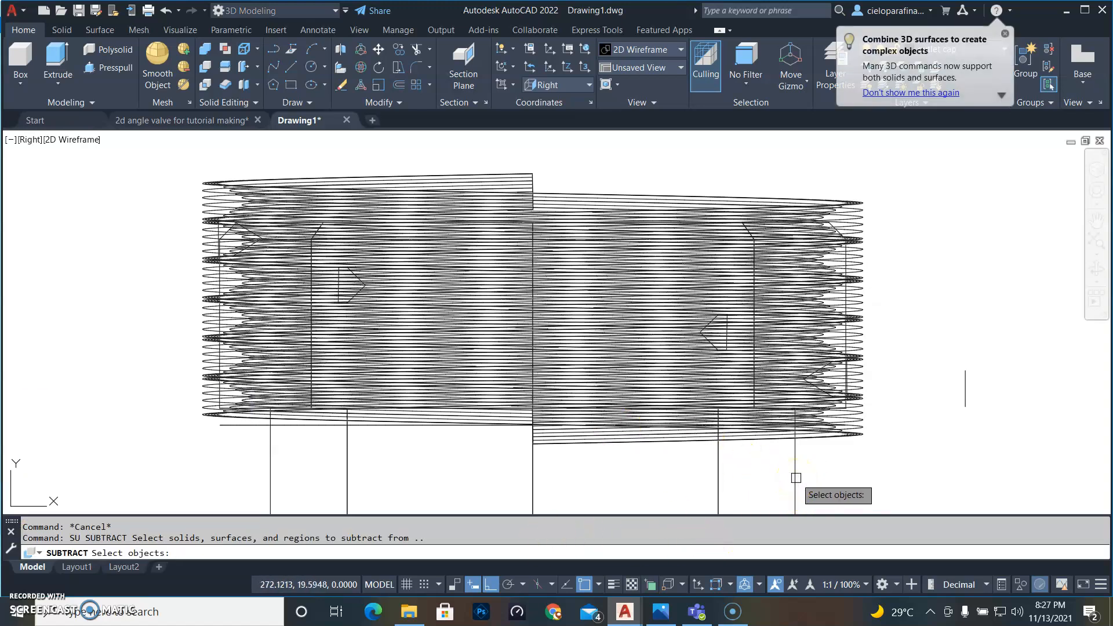
left_click(796, 478)
key("Return")
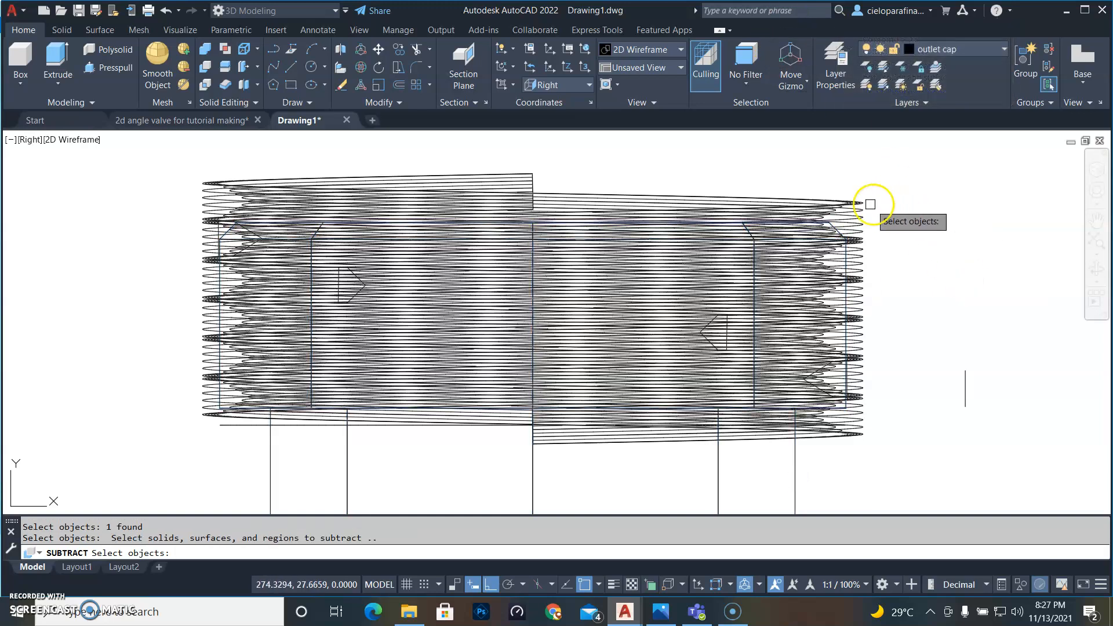
left_click(857, 206)
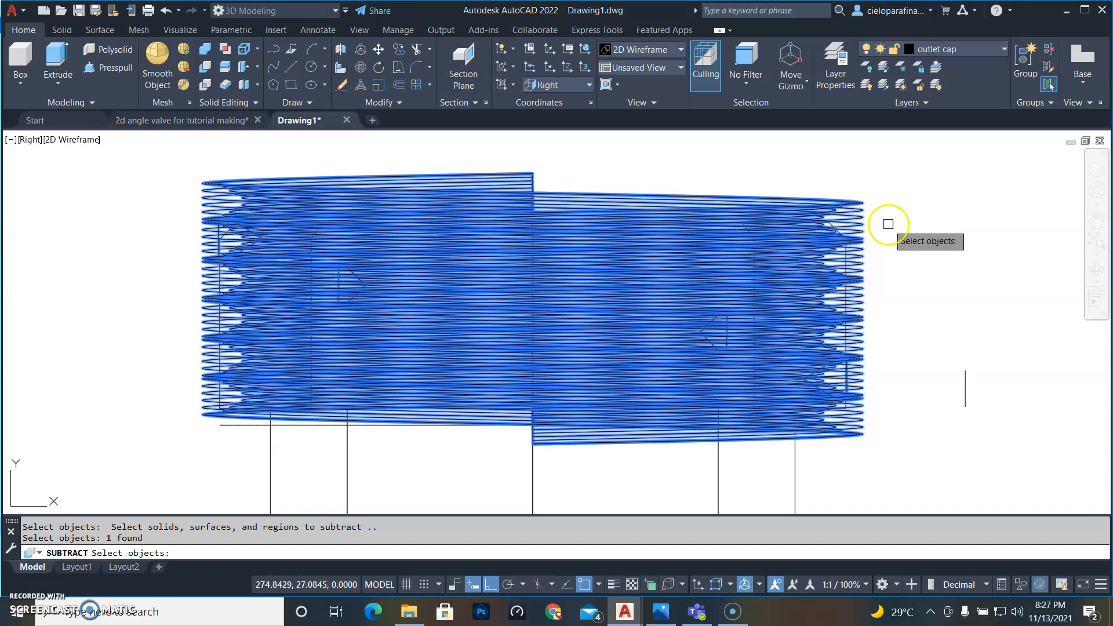
key("Return")
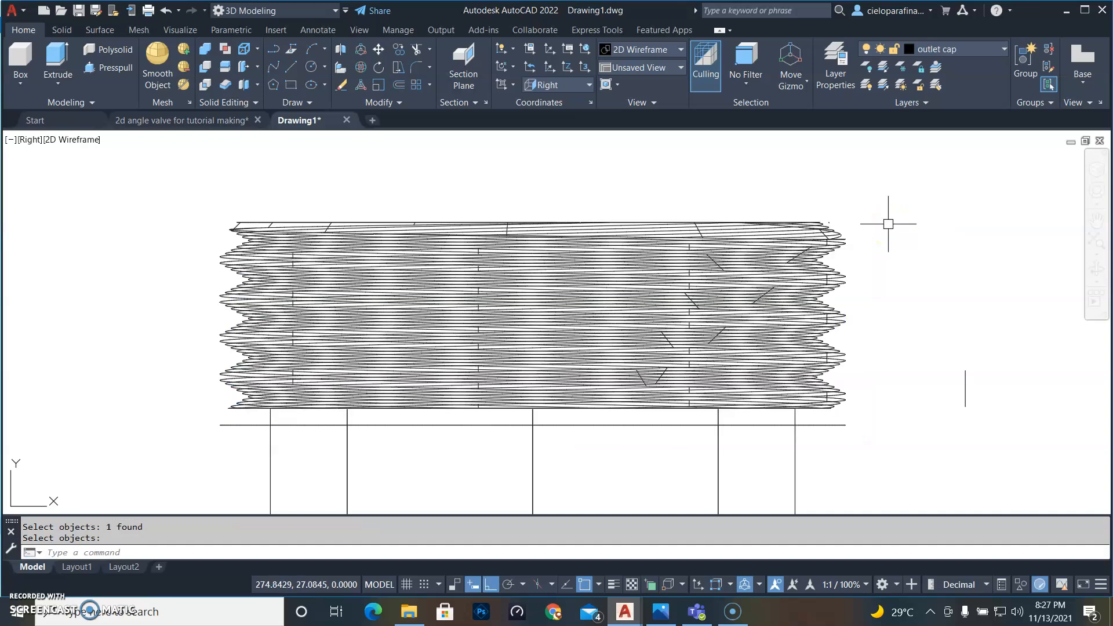
Show the model in Shades of Gray and orbit around the inner solid to examine its thread from above and below
left_click(72, 141)
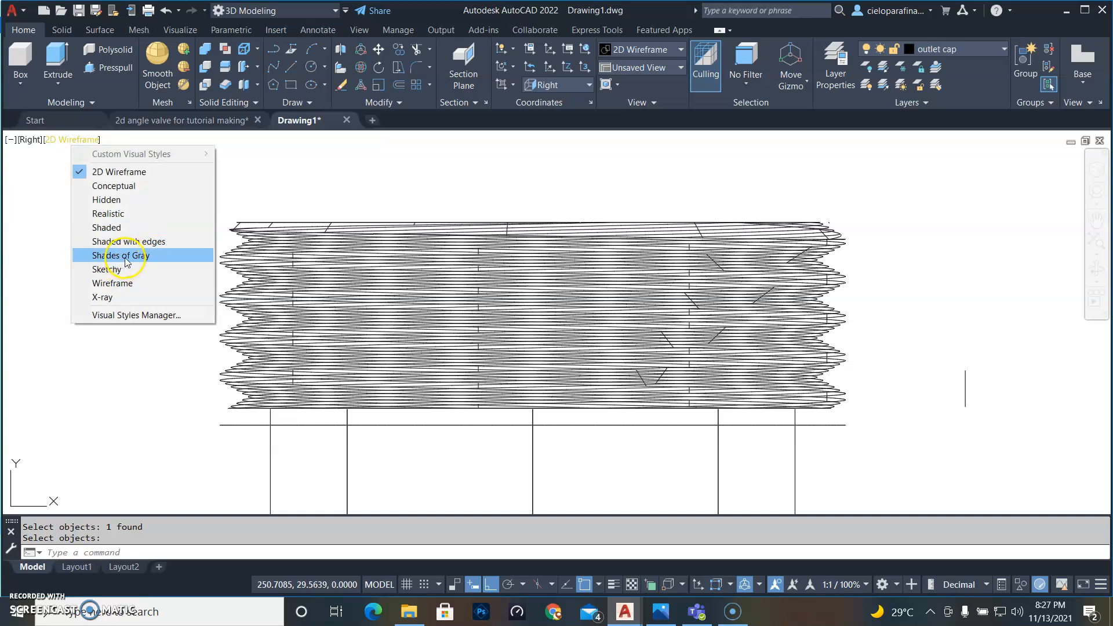
left_click(126, 257)
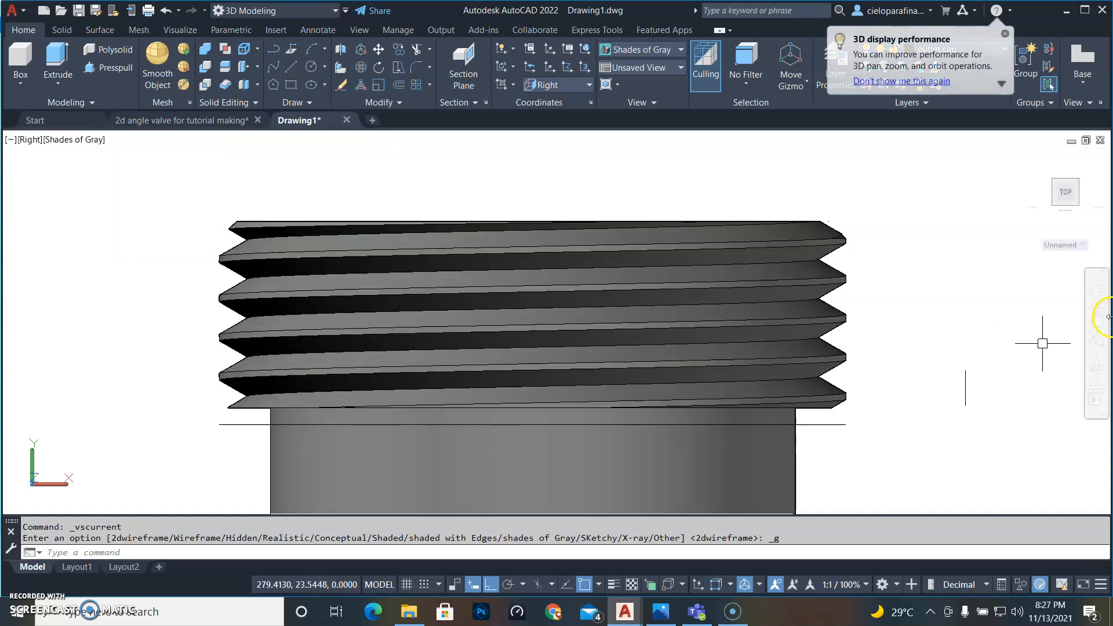
left_click(1096, 360)
left_click_drag(968, 398, 929, 427)
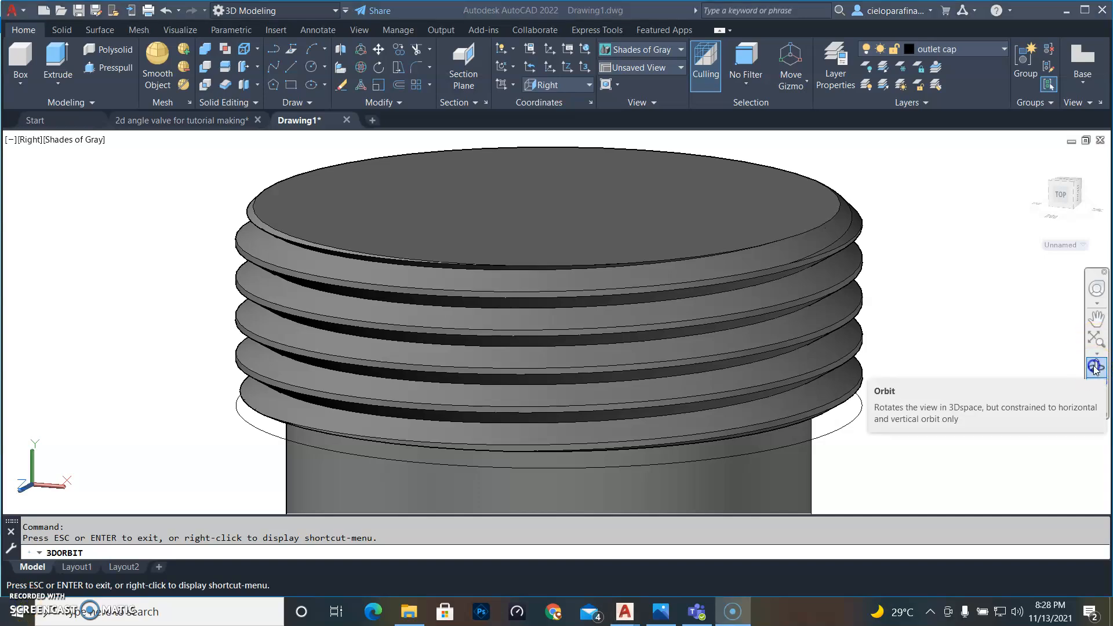
left_click_drag(988, 408, 666, 273)
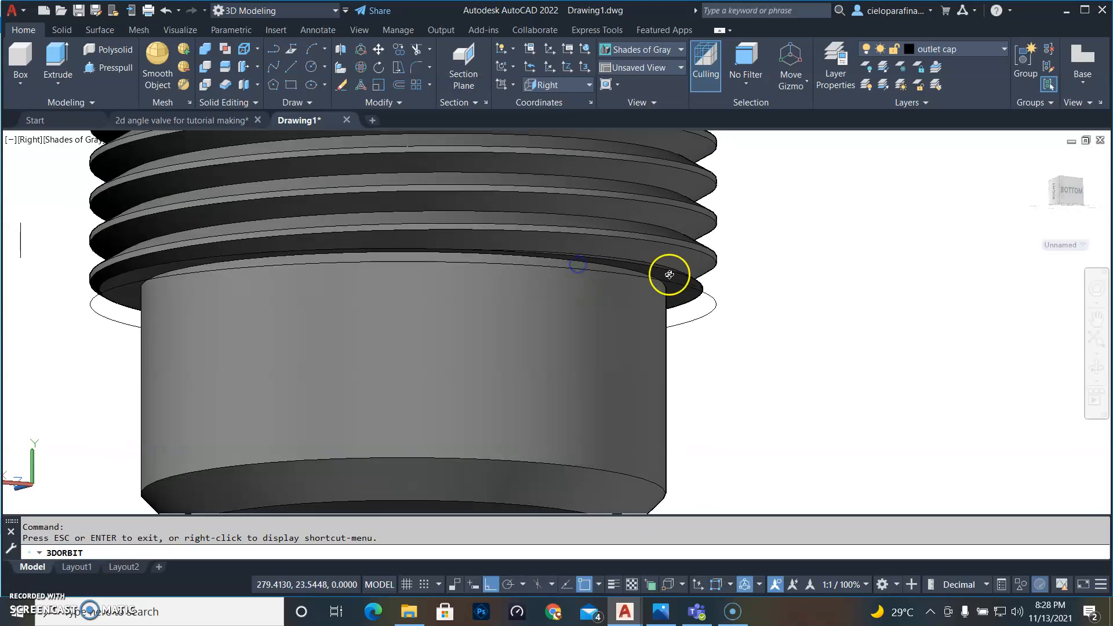
left_click_drag(527, 388, 568, 348)
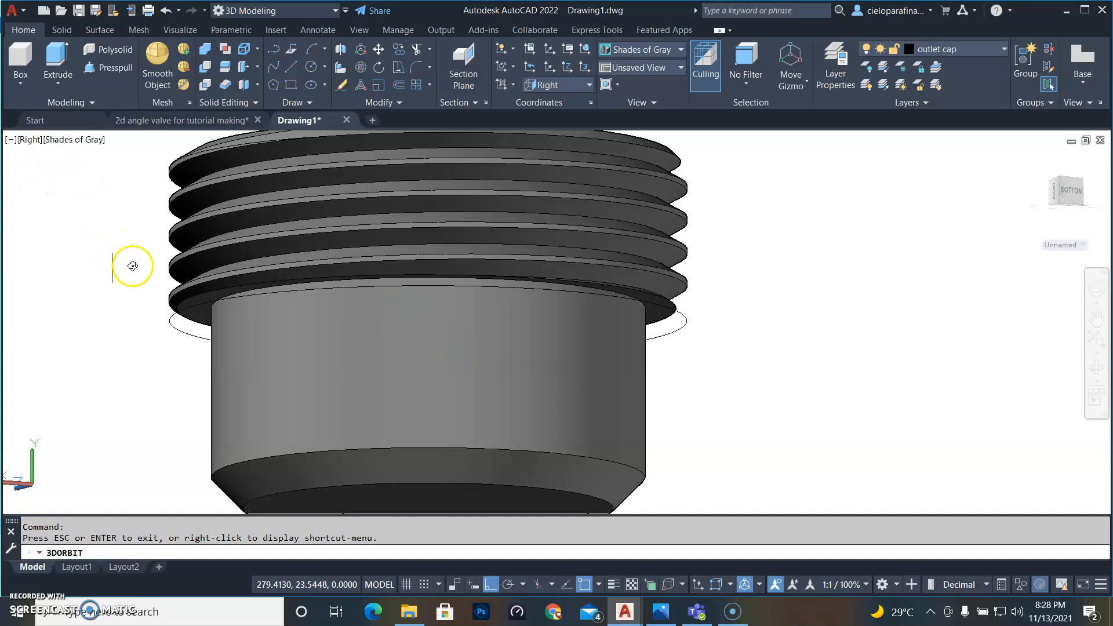
key("Escape")
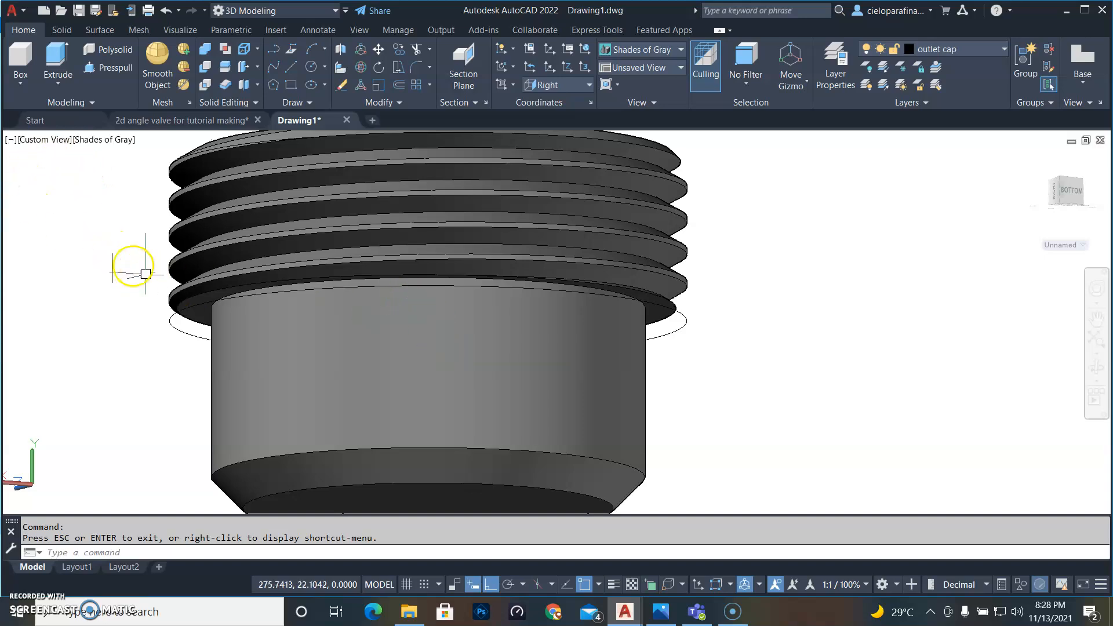
Restore the Right view and set the visual style back to 2D Wireframe
left_click(49, 140)
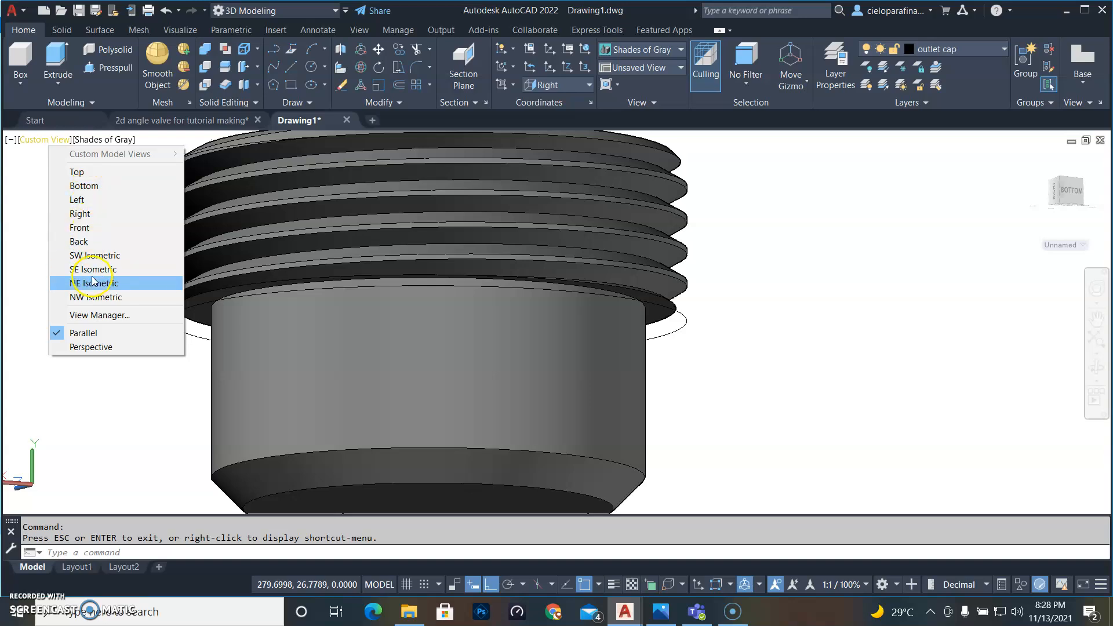
left_click(79, 214)
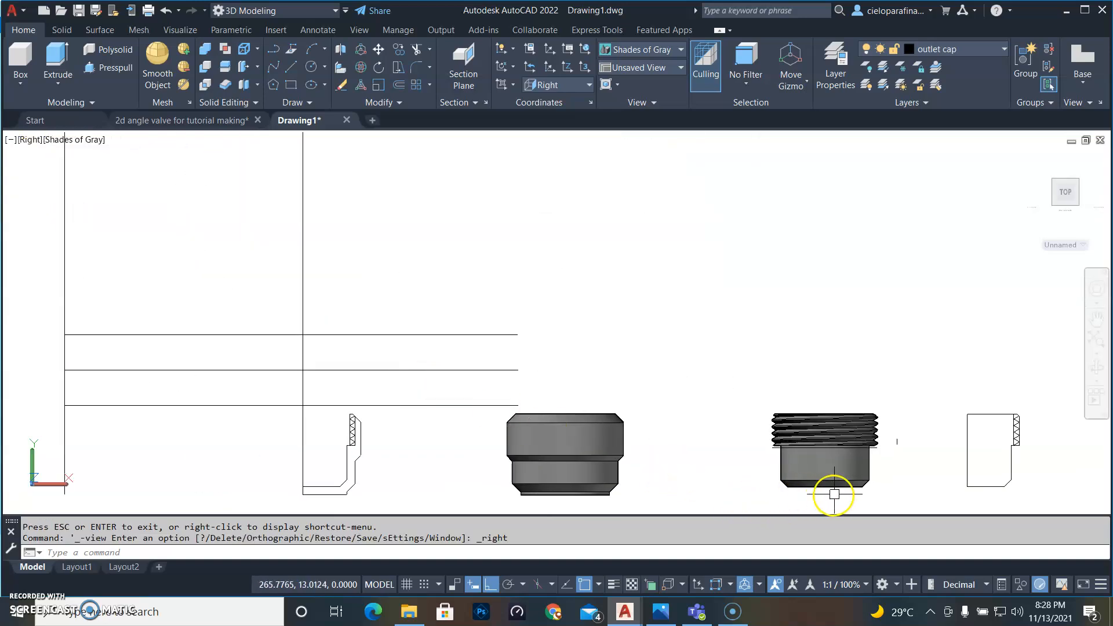
left_click(846, 497)
left_click(818, 453)
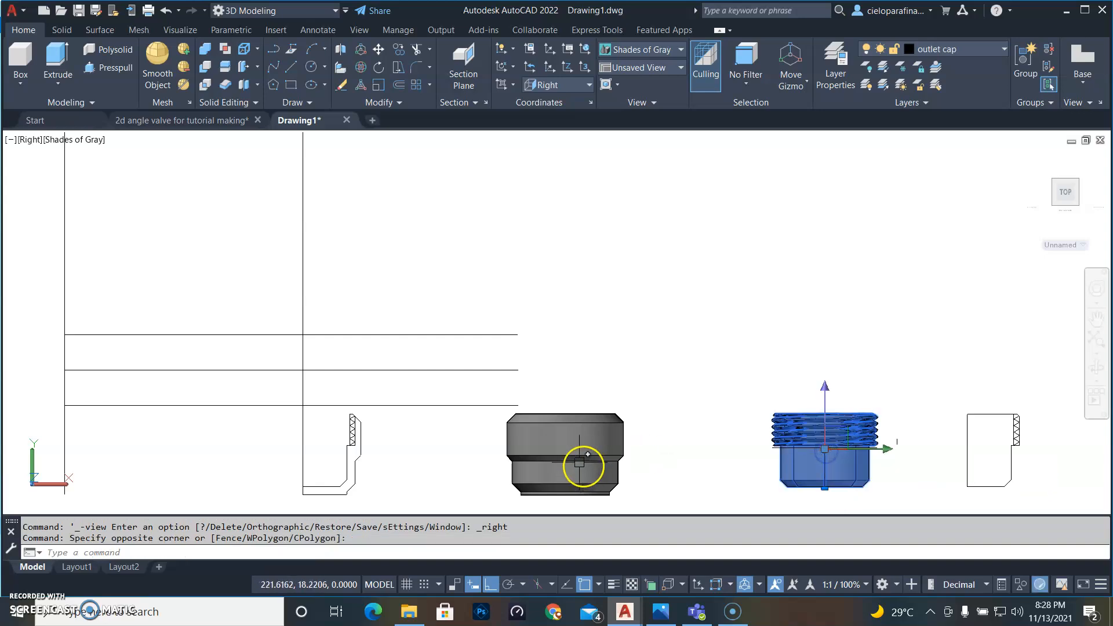
key("Escape")
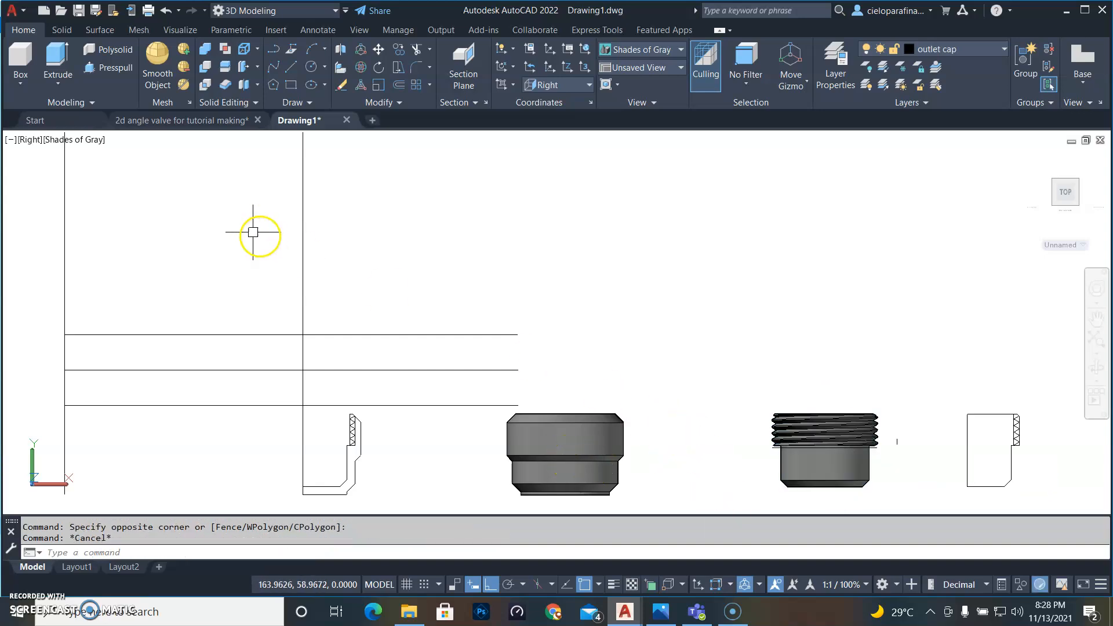
left_click(94, 142)
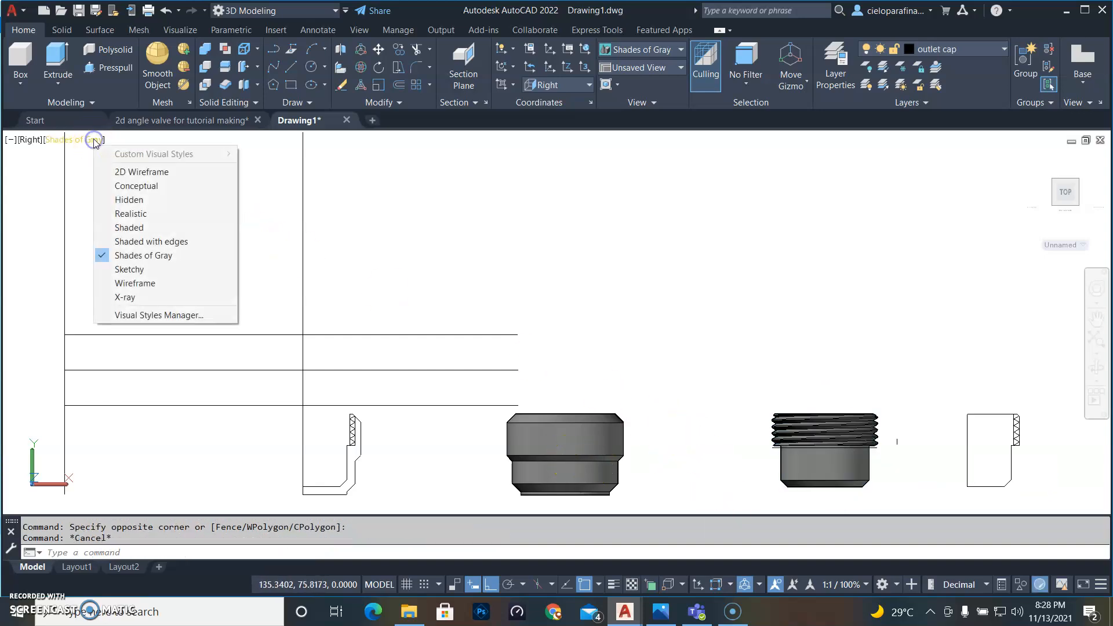
left_click(145, 174)
Move the threaded inner solid by its bottom centre point to the centre of the cavity floor in the outer cap body
middle_click_drag(845, 464, 802, 355)
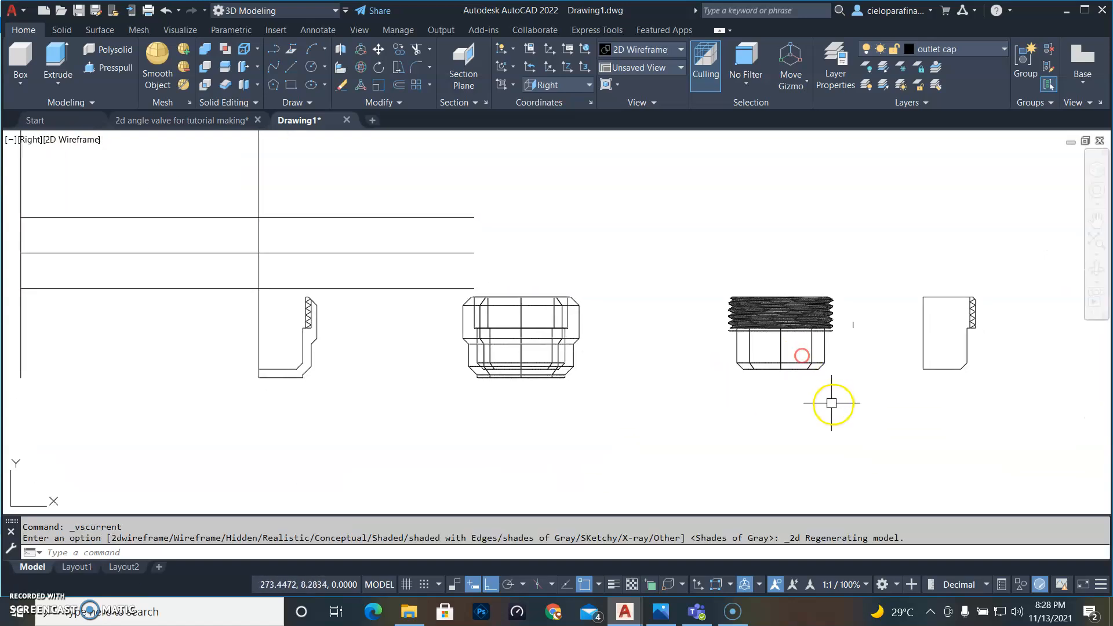
left_click(818, 394)
left_click(683, 342)
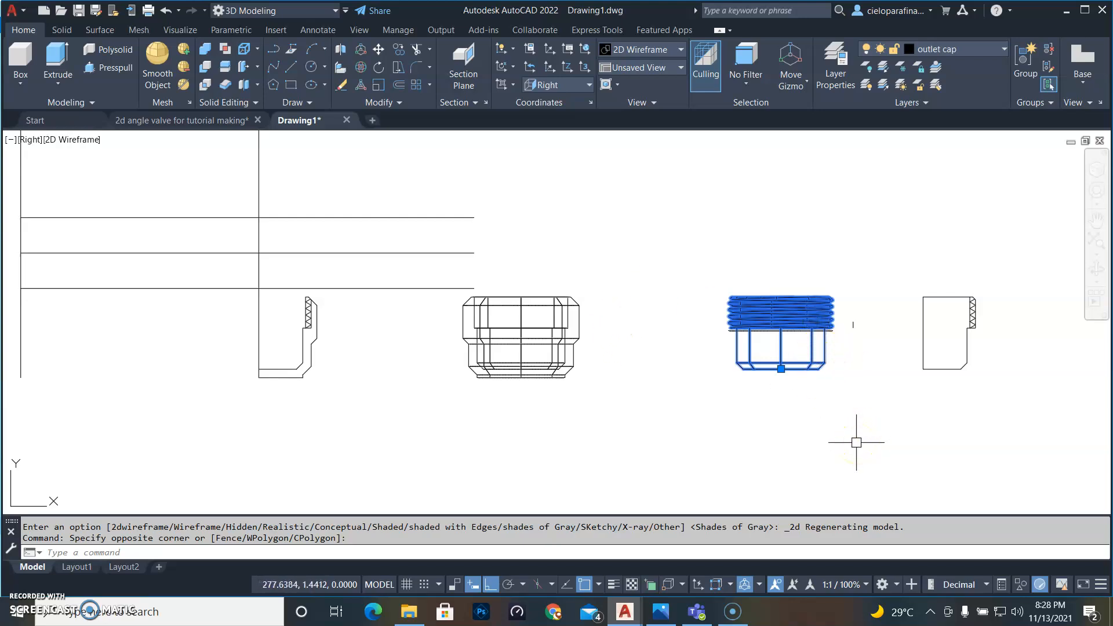
type("M")
key("Return")
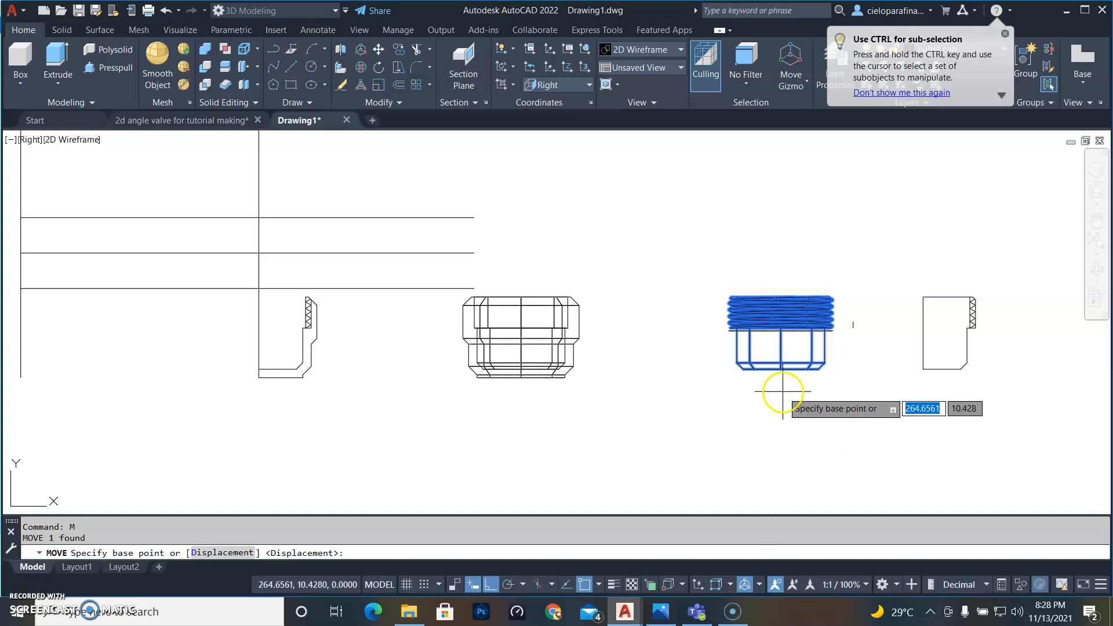
scroll(773, 383, "up", 5)
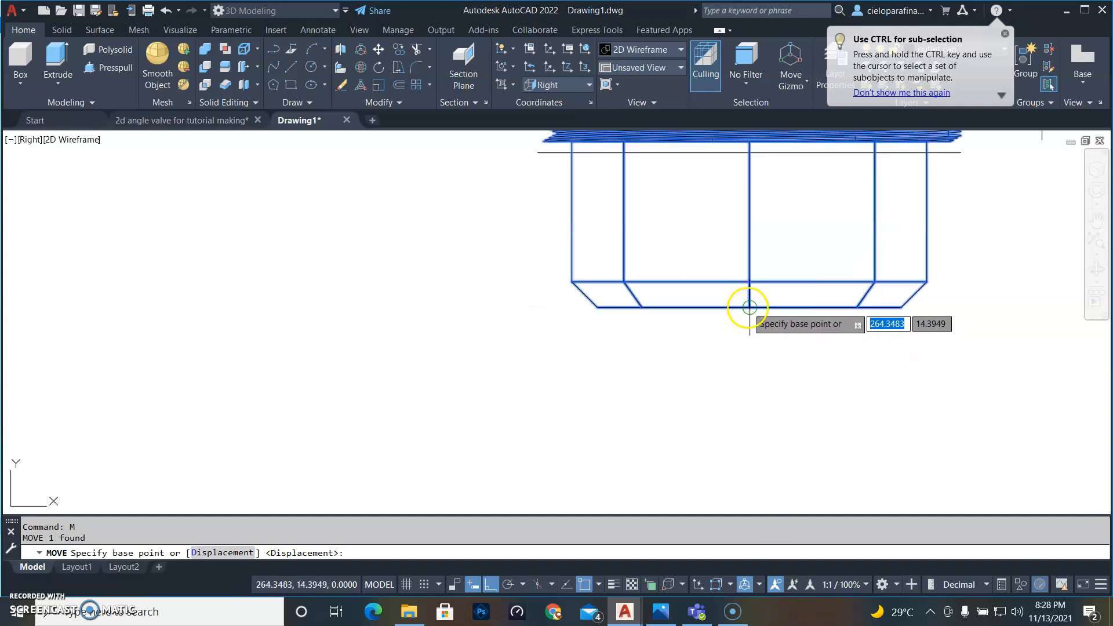
left_click(749, 307)
scroll(616, 406, "down", 8)
middle_click_drag(482, 432, 562, 414)
scroll(771, 382, "up", 10)
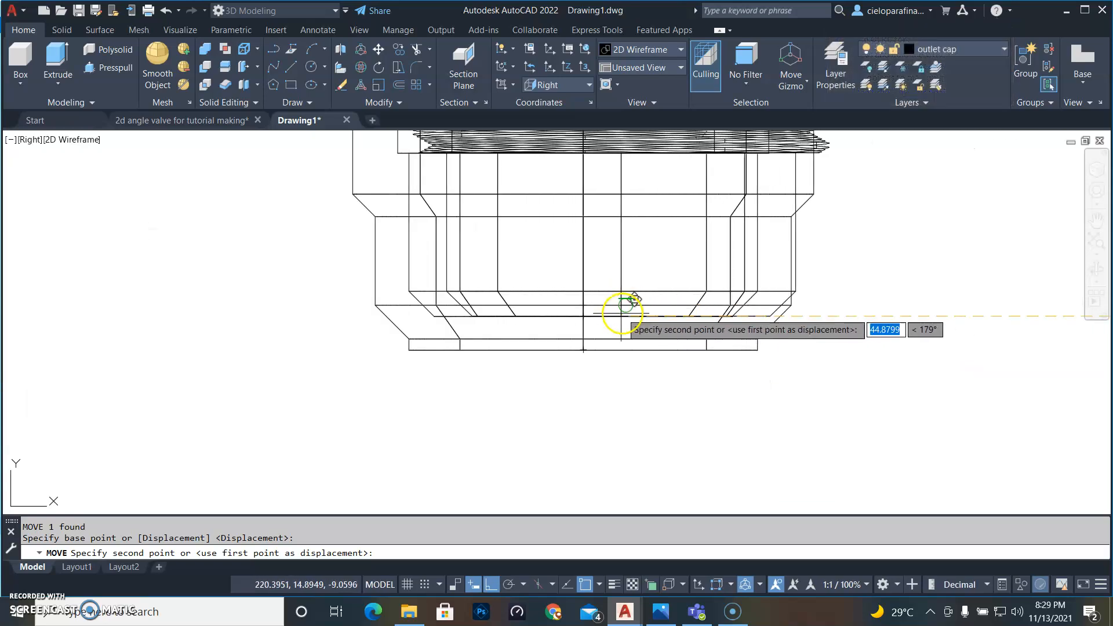
left_click(577, 301)
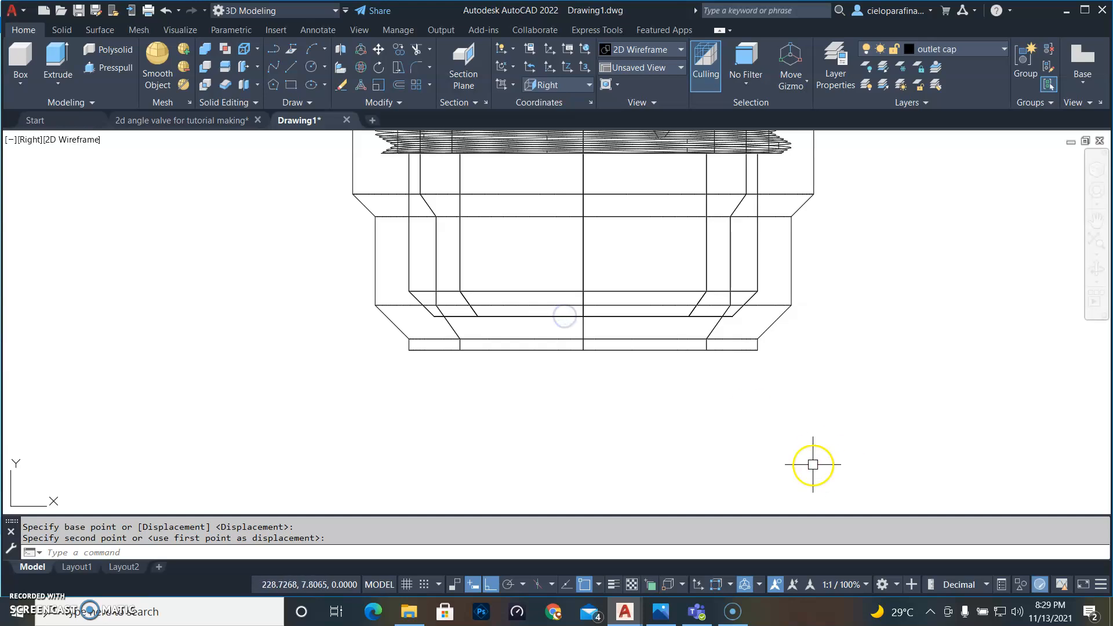
Show the model in Shades of Gray and orbit around the cap to examine the inner solid's fit at the upper opening
scroll(790, 437, "down", 4)
scroll(794, 341, "up", 2)
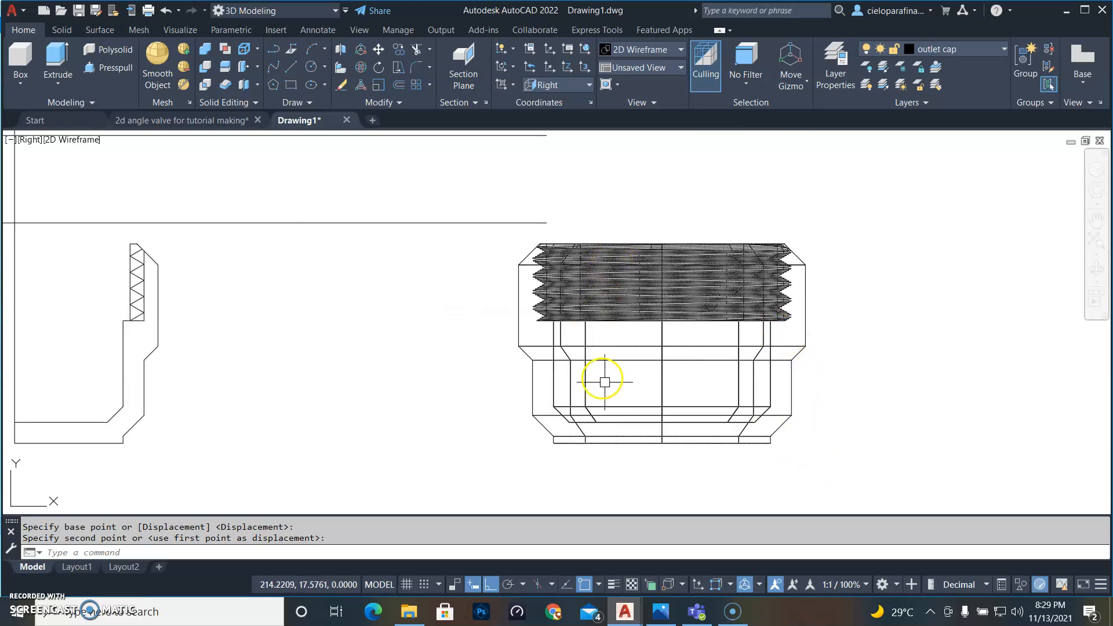
left_click(62, 141)
left_click(127, 256)
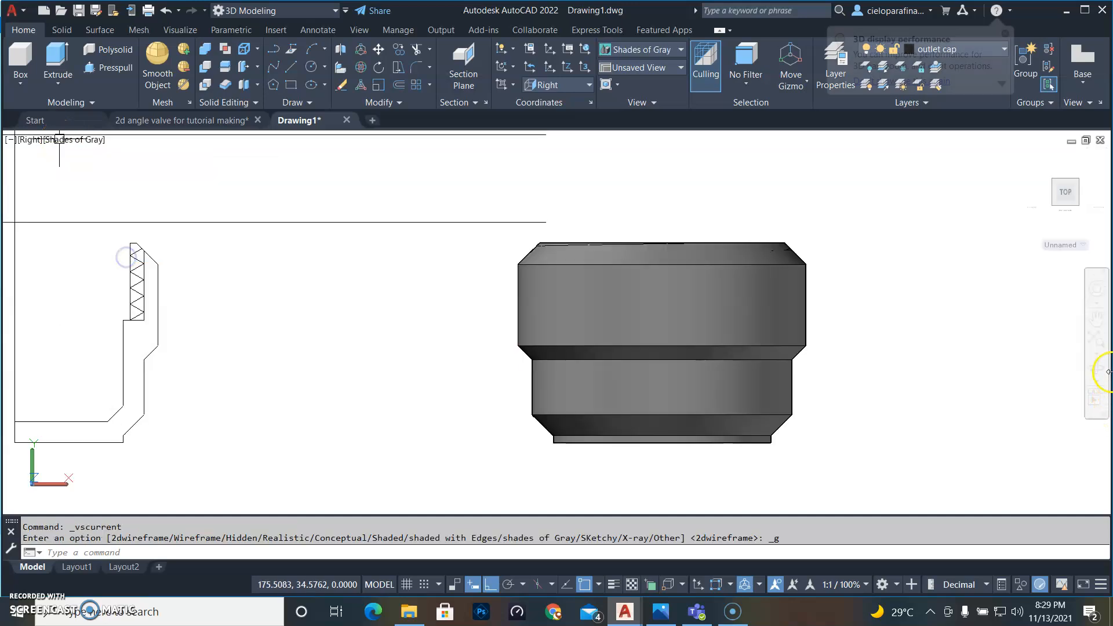
left_click(1096, 369)
left_click_drag(820, 273, 802, 419)
left_click_drag(660, 395, 580, 308)
left_click_drag(726, 464, 684, 308)
key("Escape")
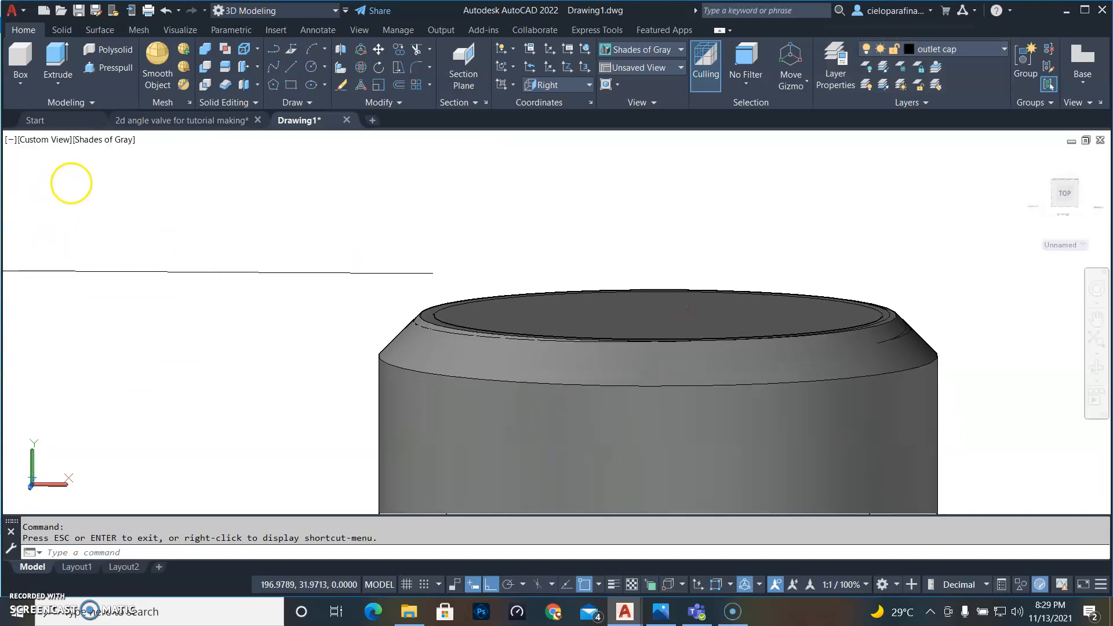
Return to 2D Wireframe and subtract the threaded inner solid from the outer cap body
left_click(109, 140)
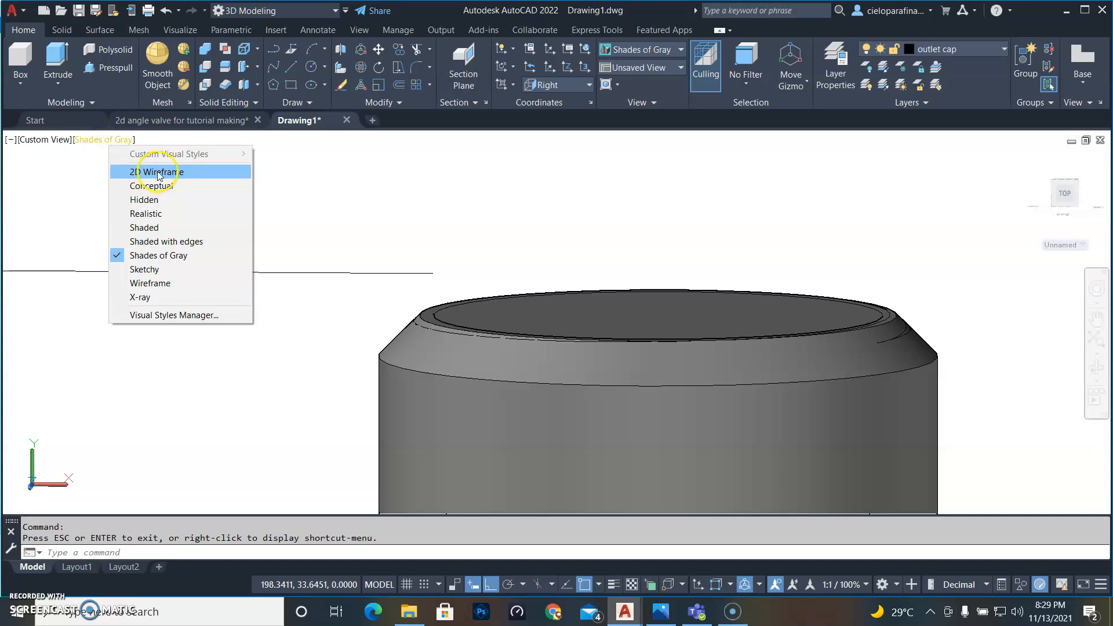
left_click(158, 173)
left_click(112, 557)
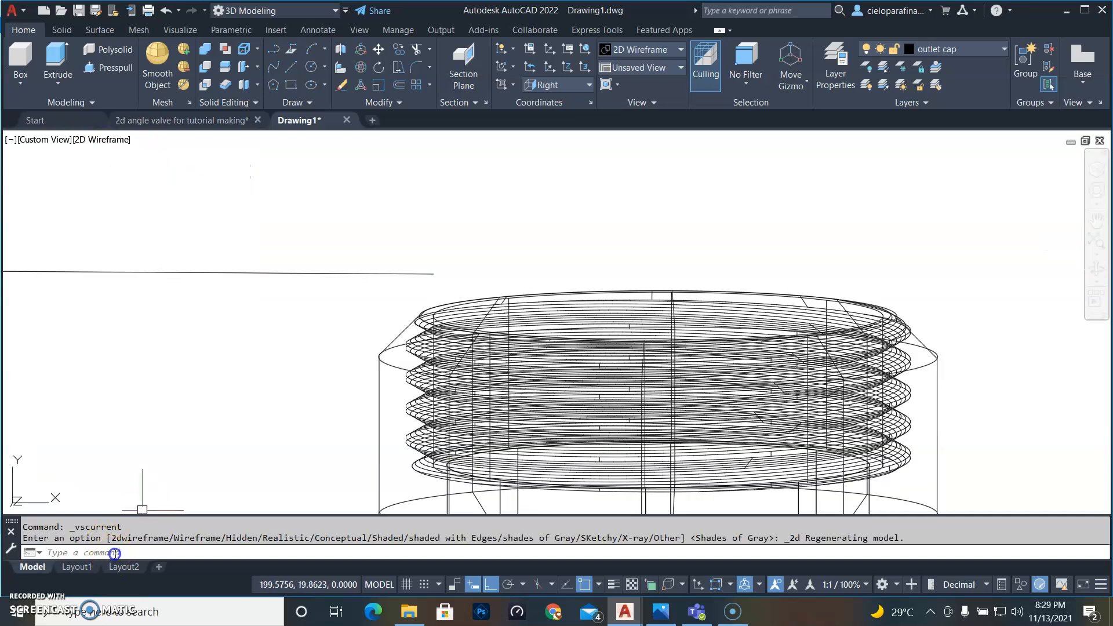
type("su")
key("Return")
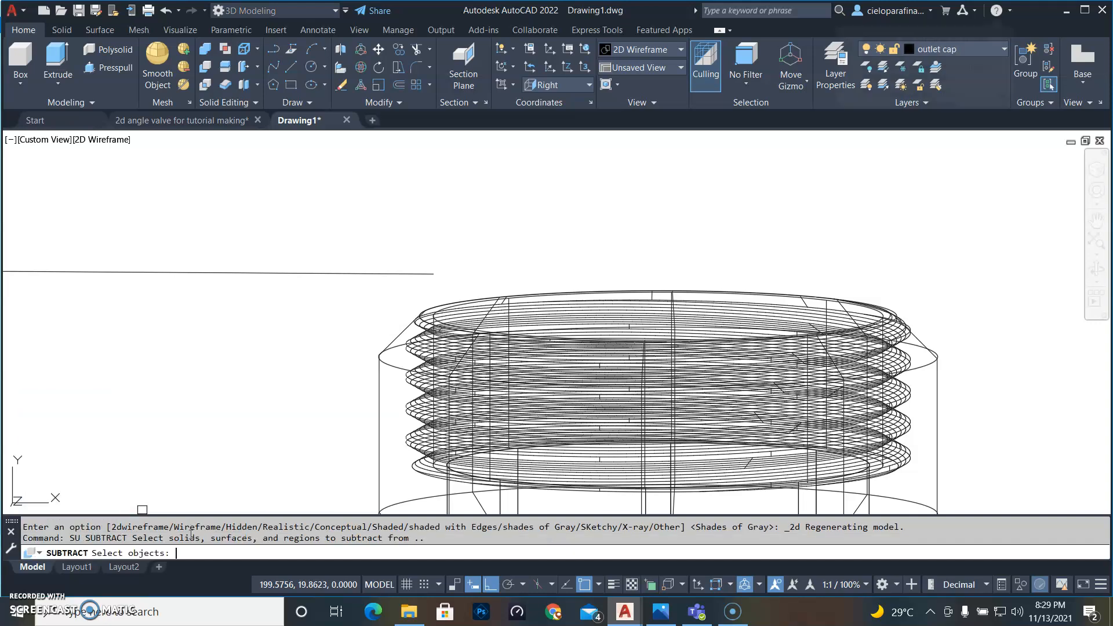
middle_click_drag(925, 408, 871, 293)
left_click(876, 293)
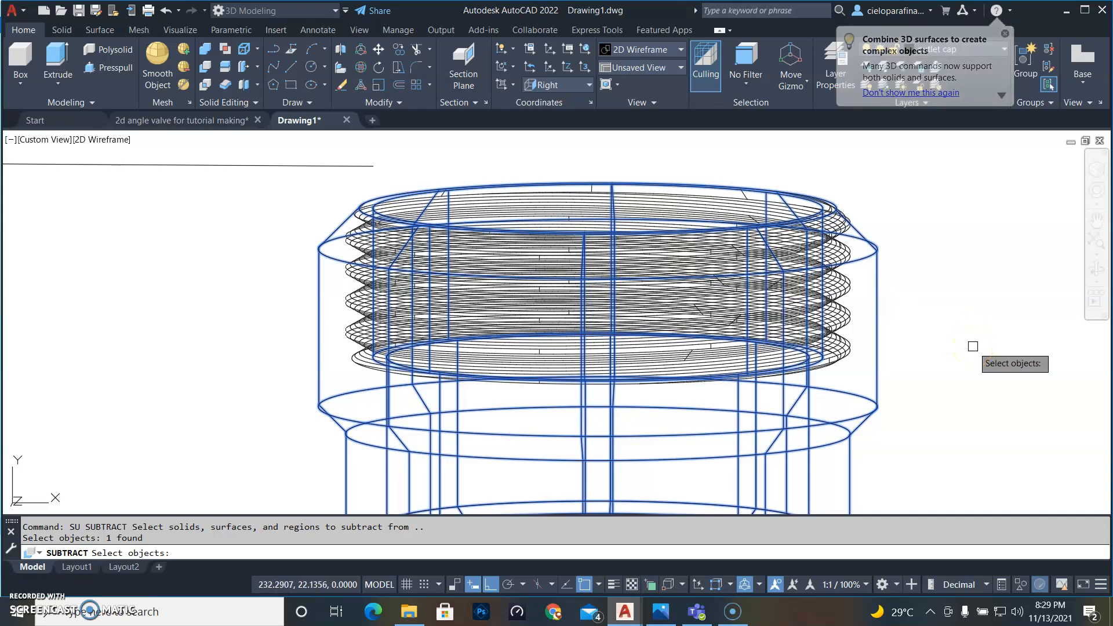
key("Return")
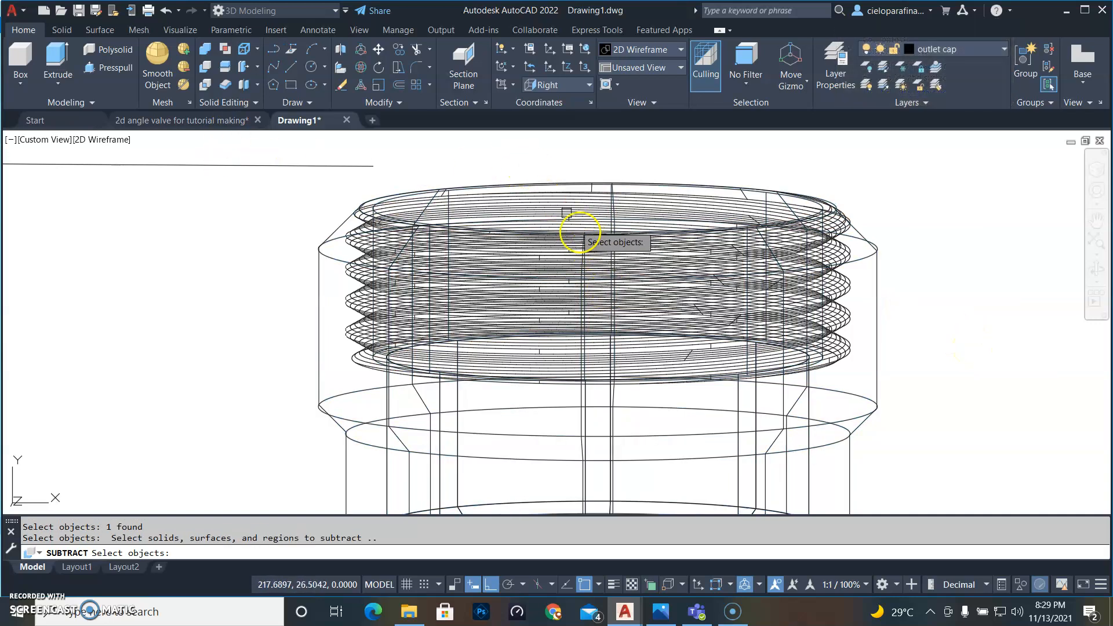
left_click(542, 201)
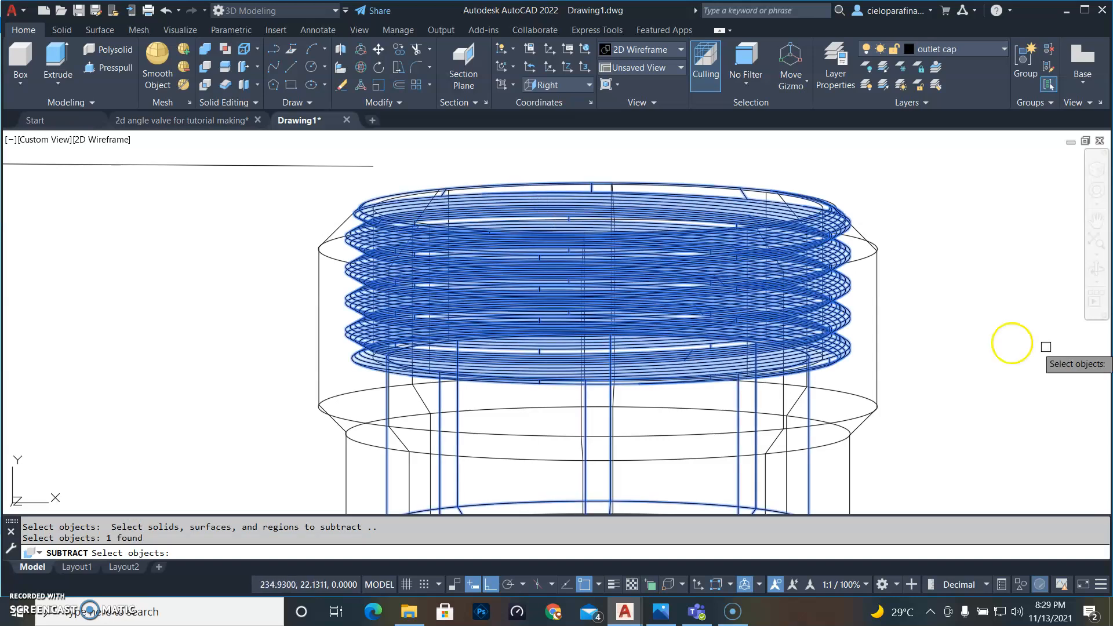
key("Return")
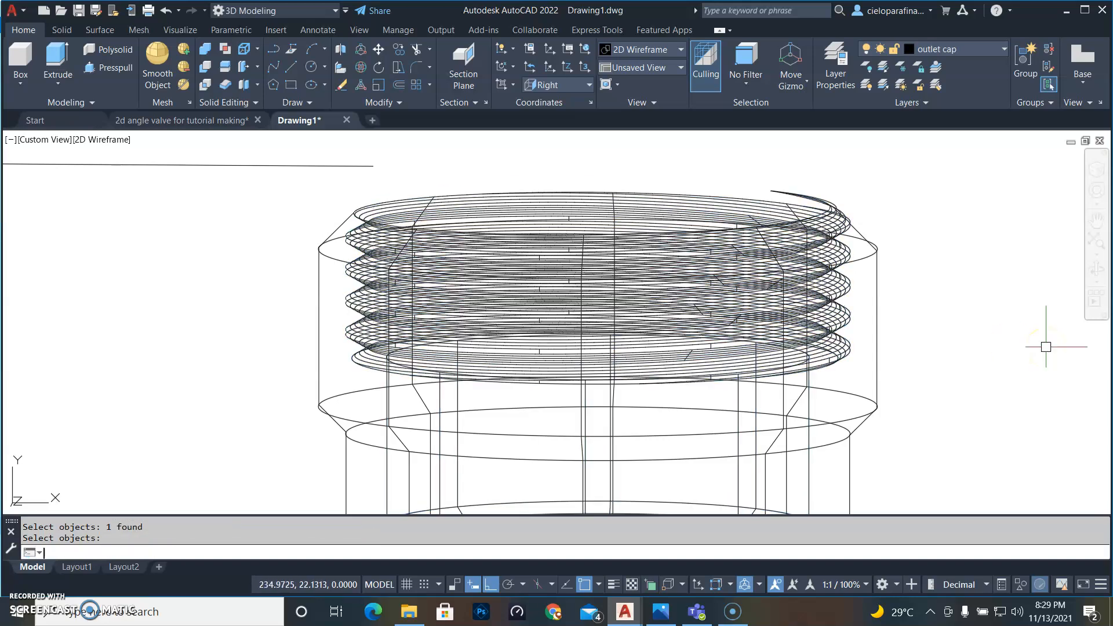
Show the subtracted cap in the Shades of Gray visual style to check the result
left_click(94, 141)
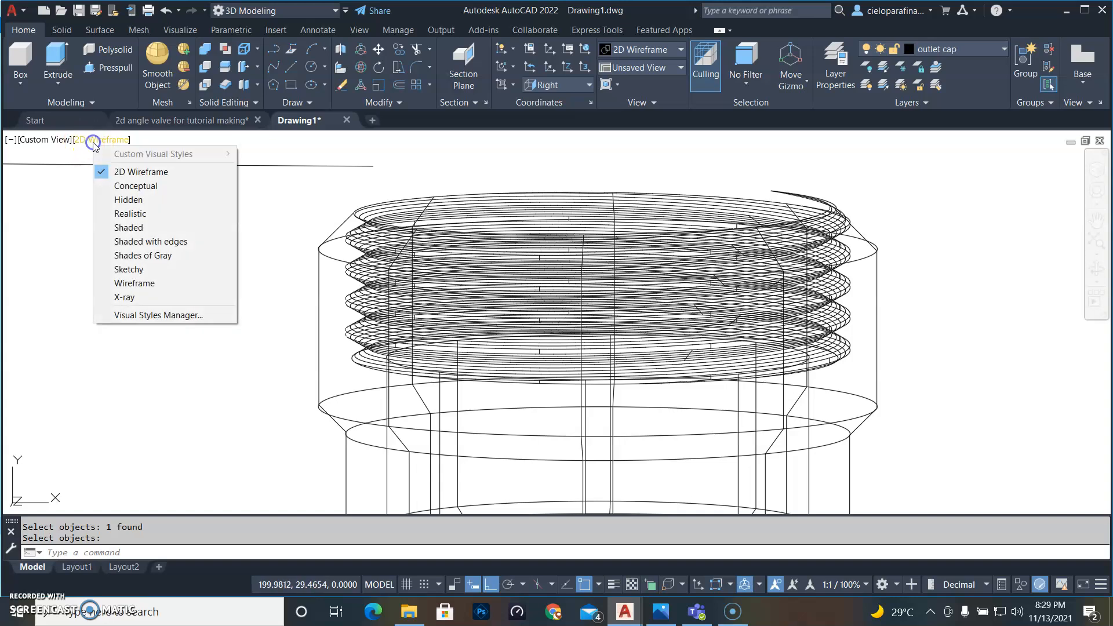
left_click(154, 255)
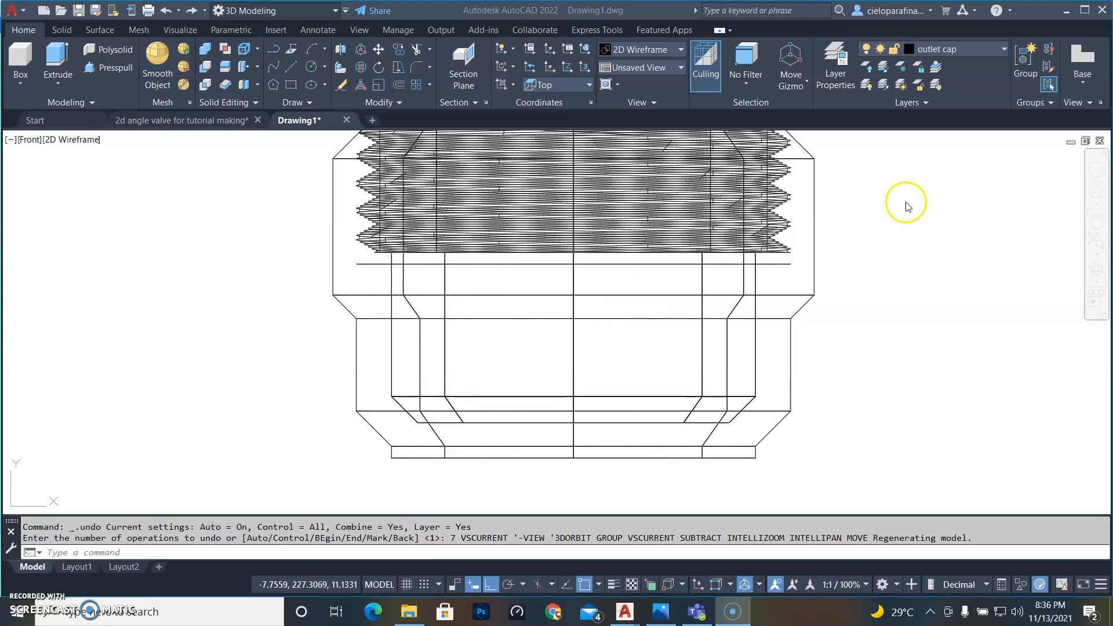
Move the threaded inner solid, taking the centre of its bottom face as the base point
scroll(658, 297, "down", 2)
scroll(643, 207, "up", 2)
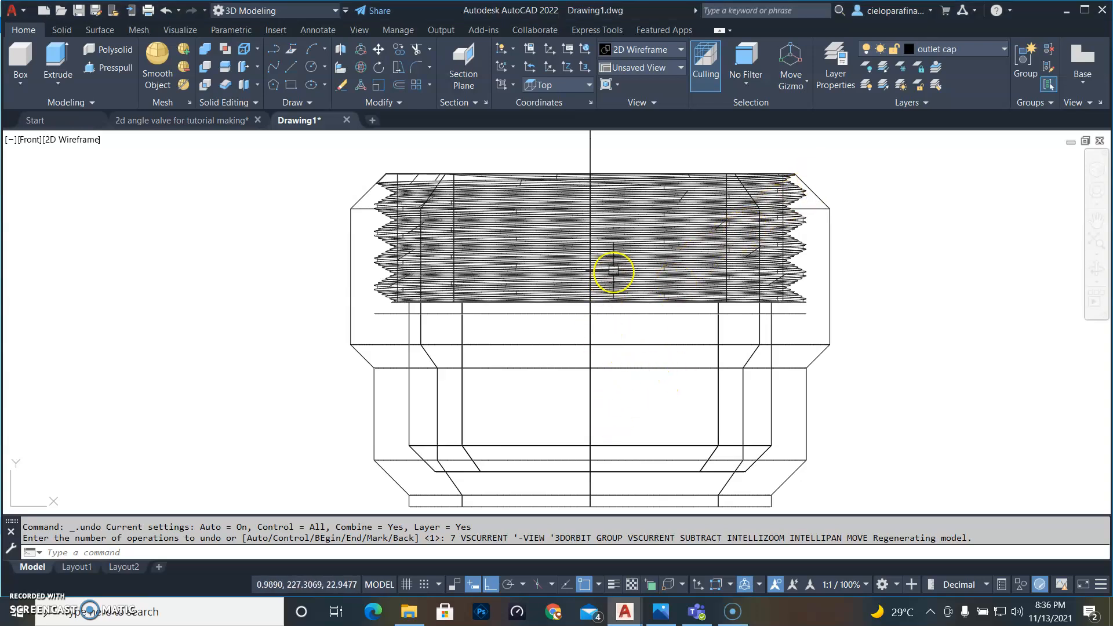
left_click(617, 284)
scroll(633, 473, "up", 4)
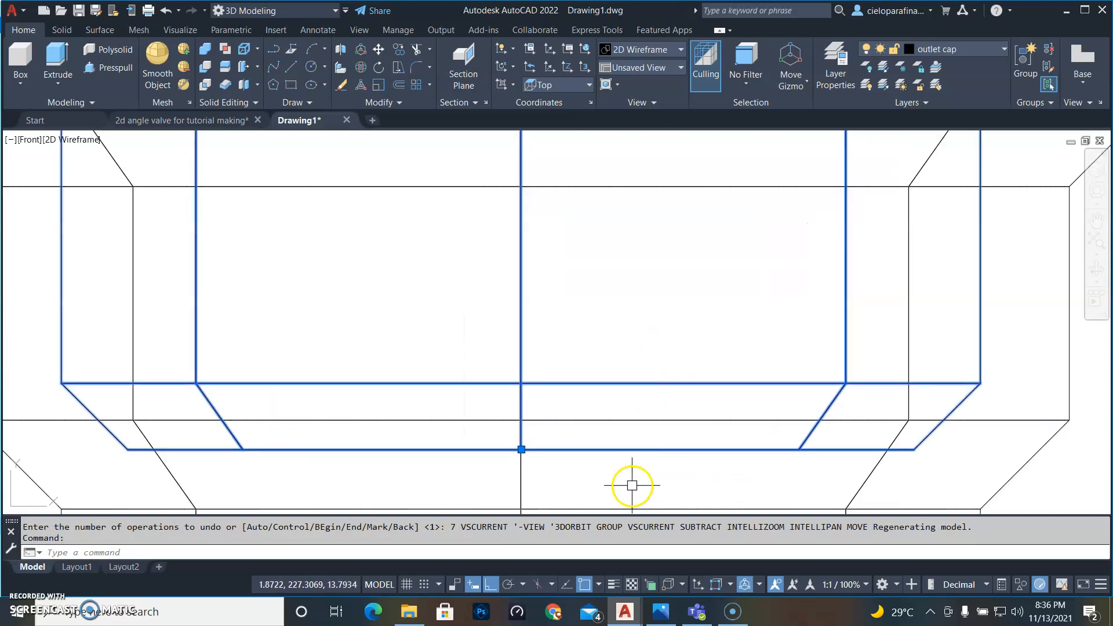
type("m")
key("Return")
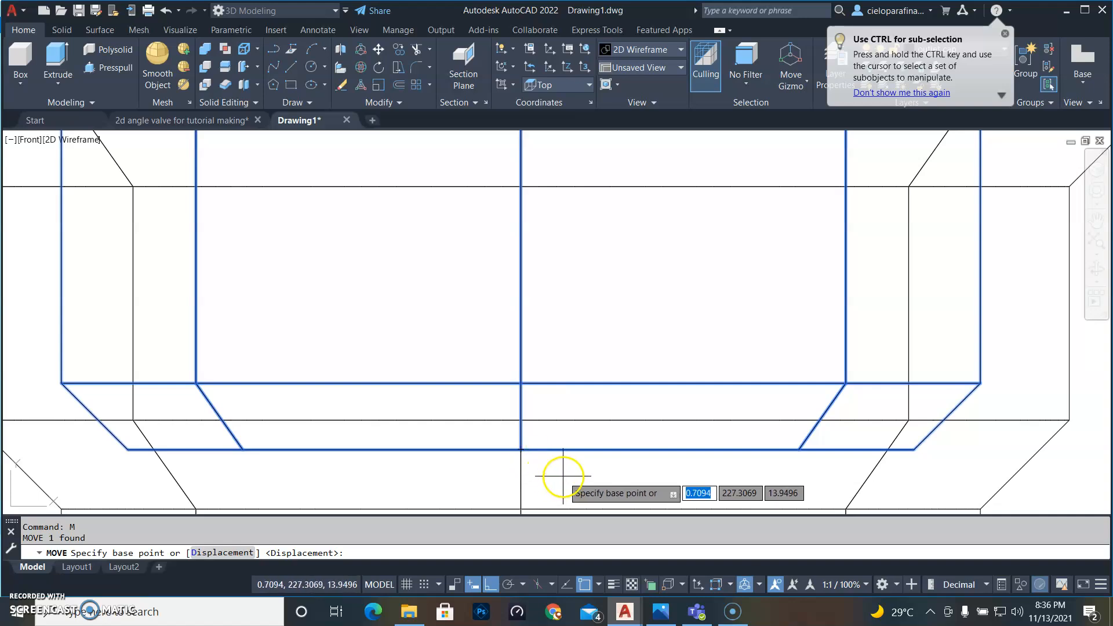
type("cen")
key("Return")
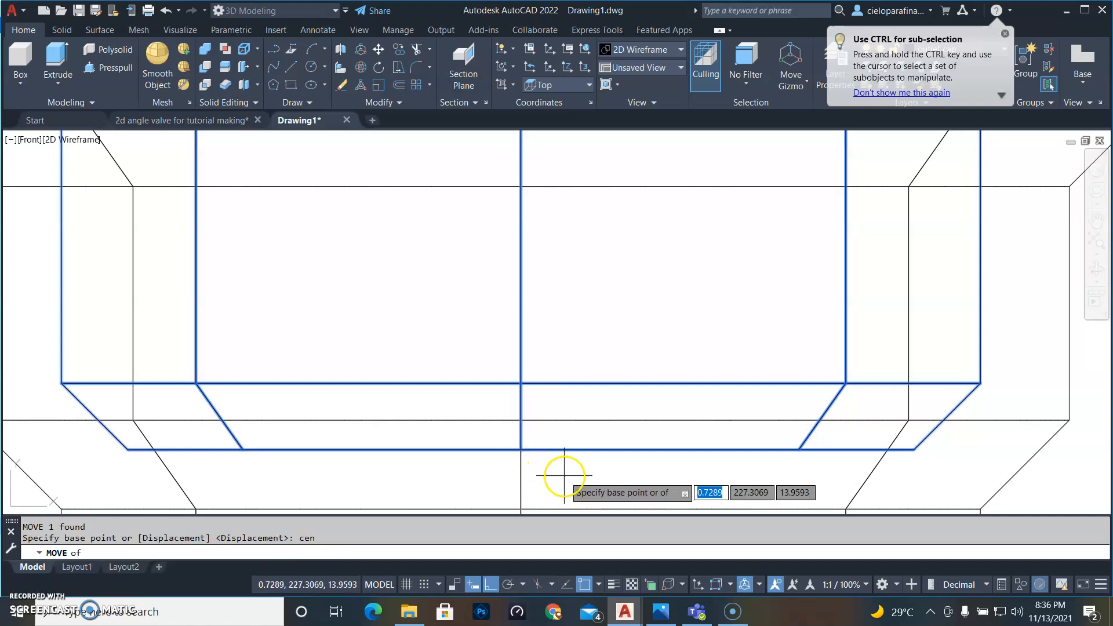
left_click(511, 457)
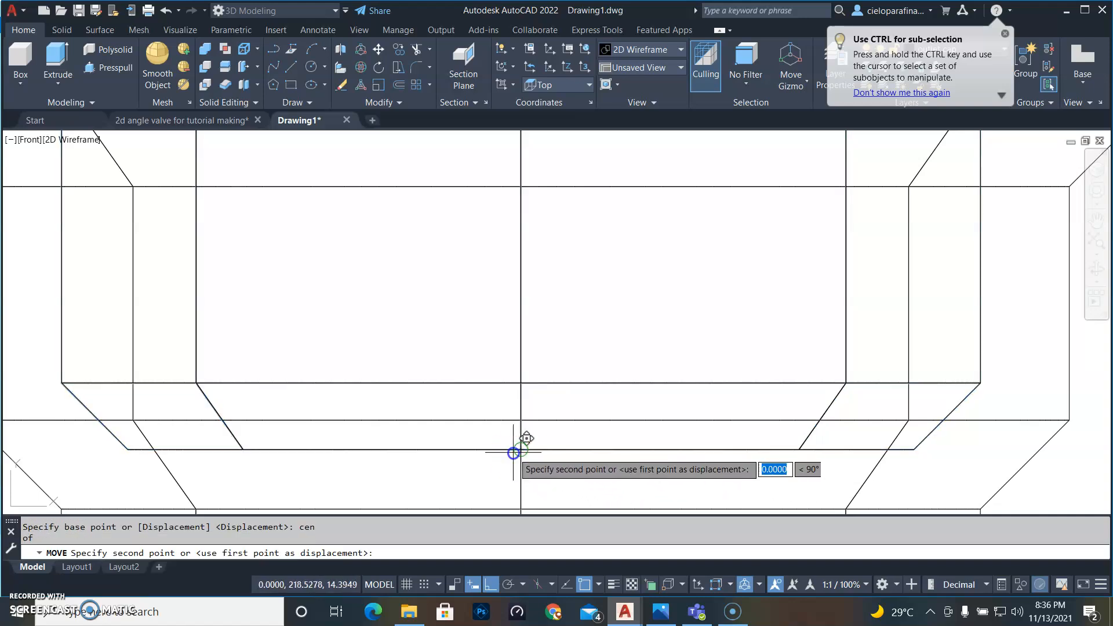